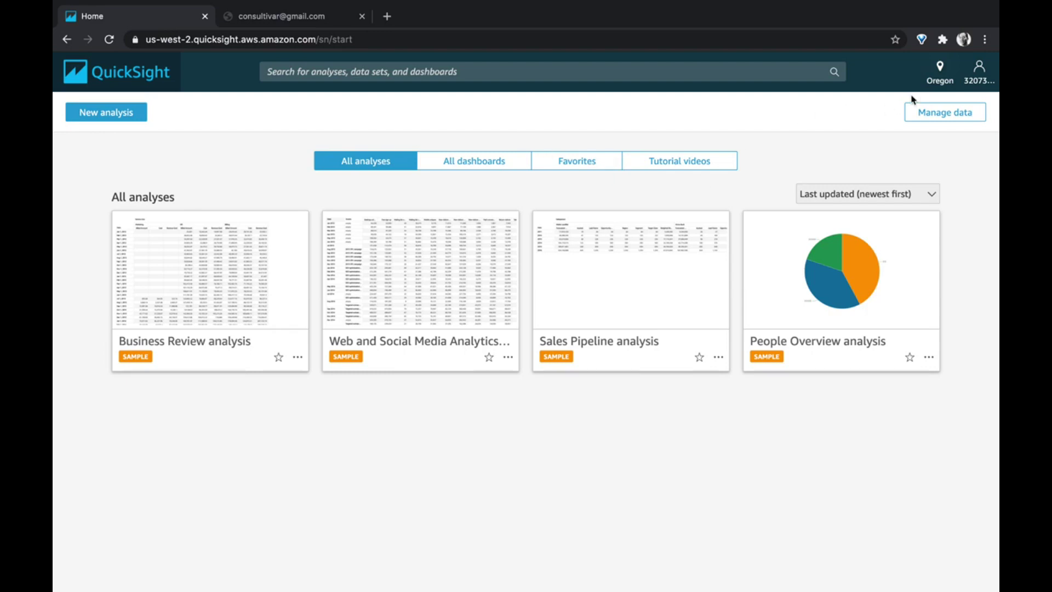
# Step: View the Manage QuickSight users admin page, then return to the analyses home page
pyautogui.click(975, 75)
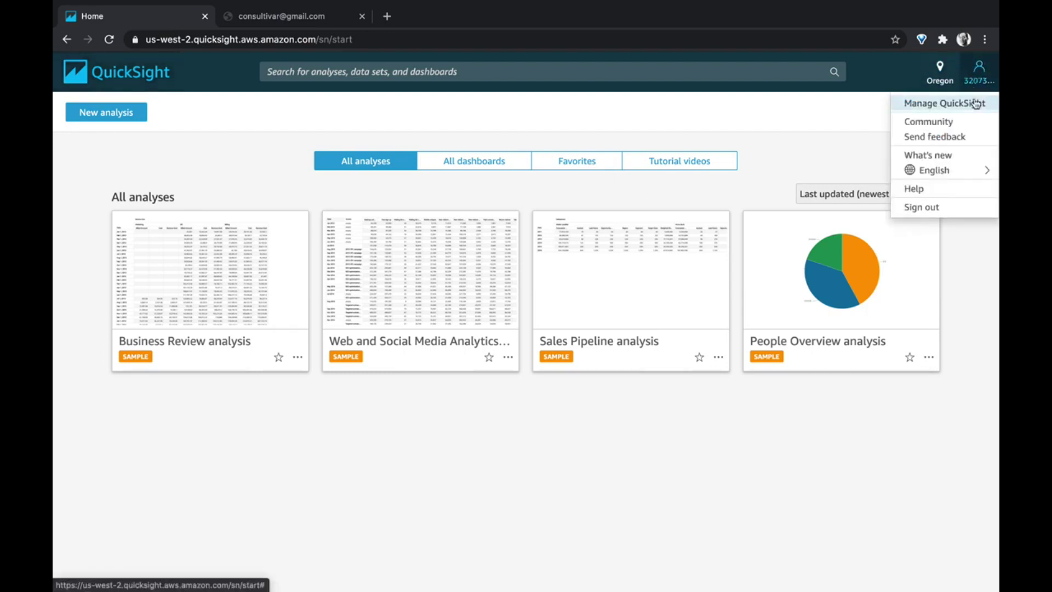
pyautogui.click(975, 103)
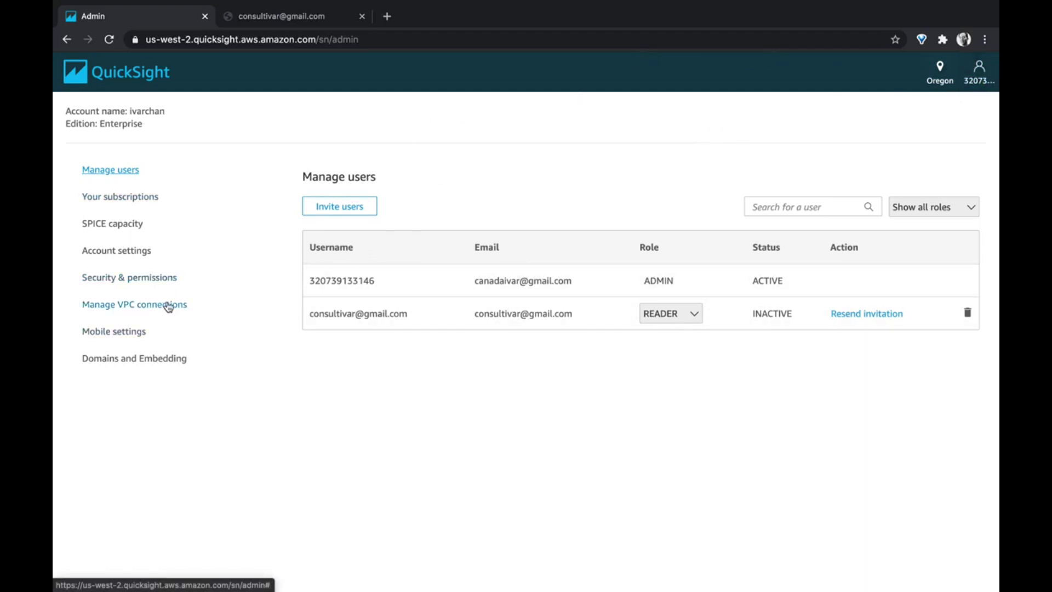
pyautogui.click(66, 39)
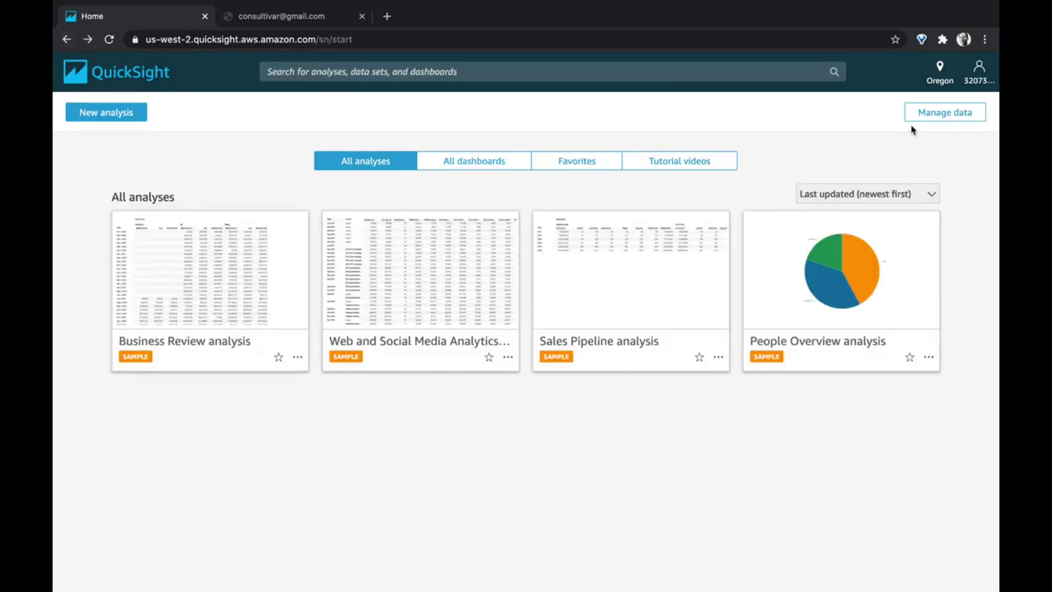
# Step: Browse the data sets, glance at the New data set sources, and open Business Review's details
pyautogui.click(914, 114)
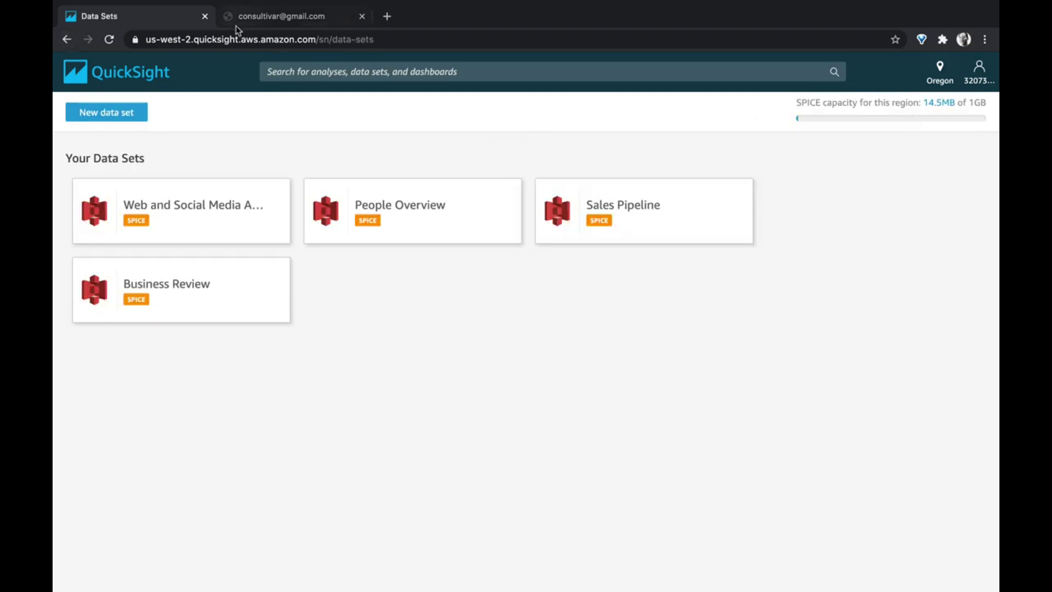
pyautogui.click(138, 109)
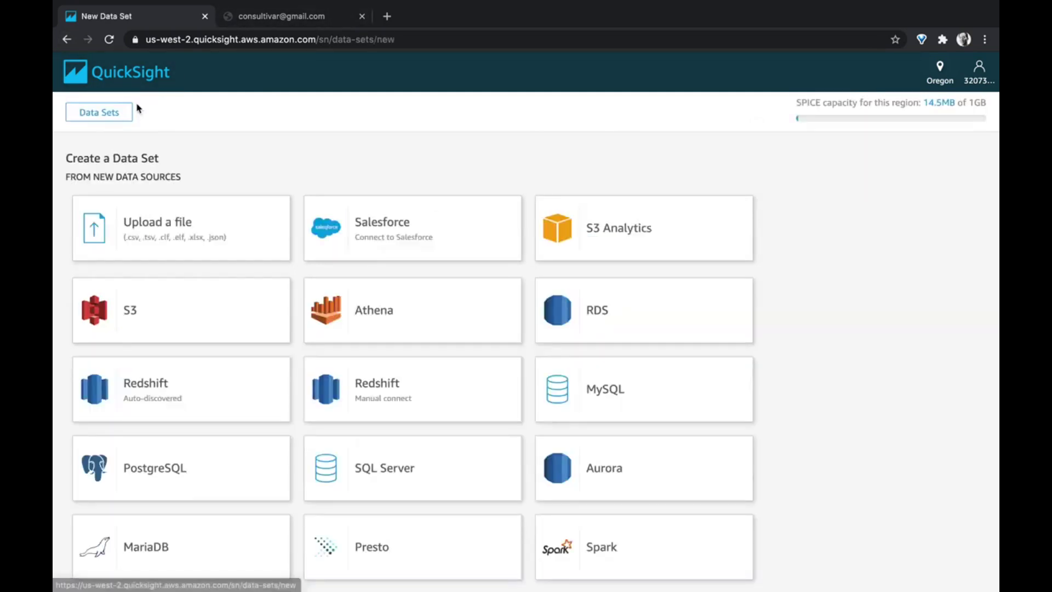
pyautogui.scroll(-1, 760, 508)
pyautogui.scroll(-8, 760, 508)
pyautogui.scroll(3, 760, 508)
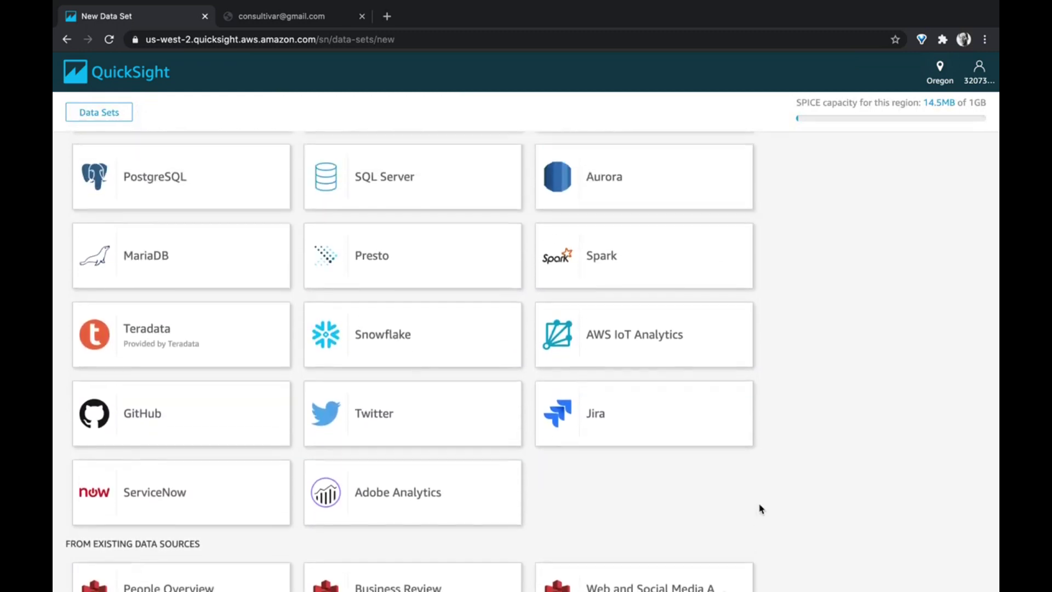
pyautogui.scroll(5, 760, 508)
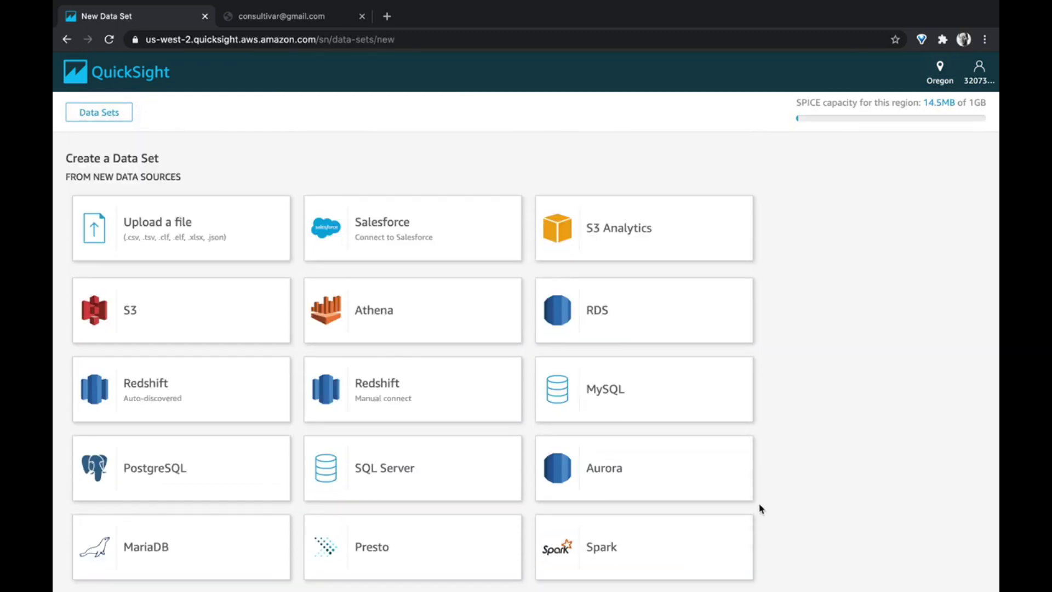
pyautogui.click(68, 41)
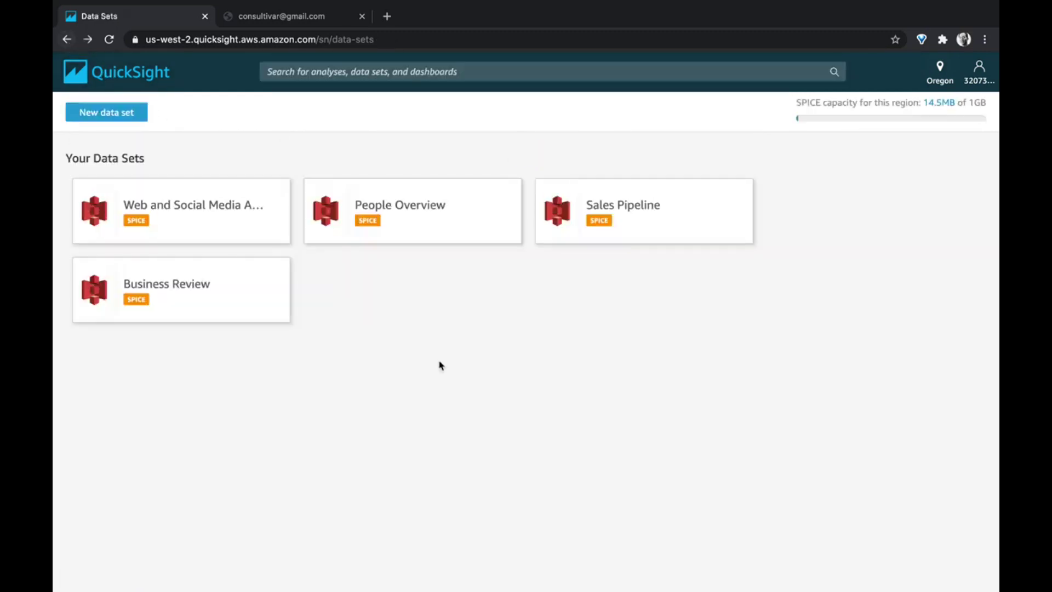
pyautogui.click(252, 290)
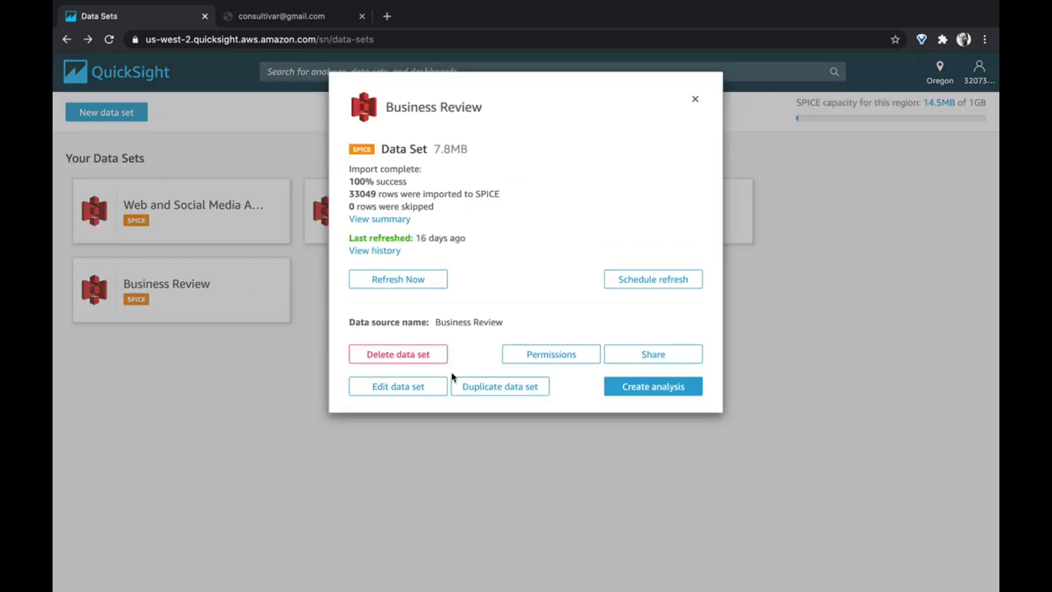
# Step: Duplicate Business Review as 'Business Review 2' and open the copy for data preparation
pyautogui.click(492, 393)
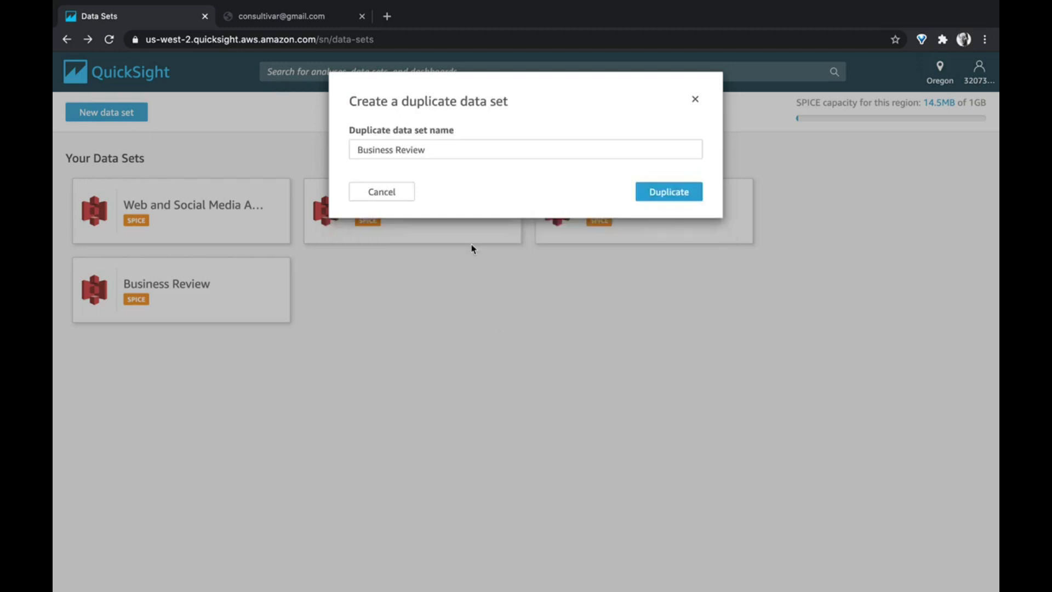
pyautogui.click(440, 156)
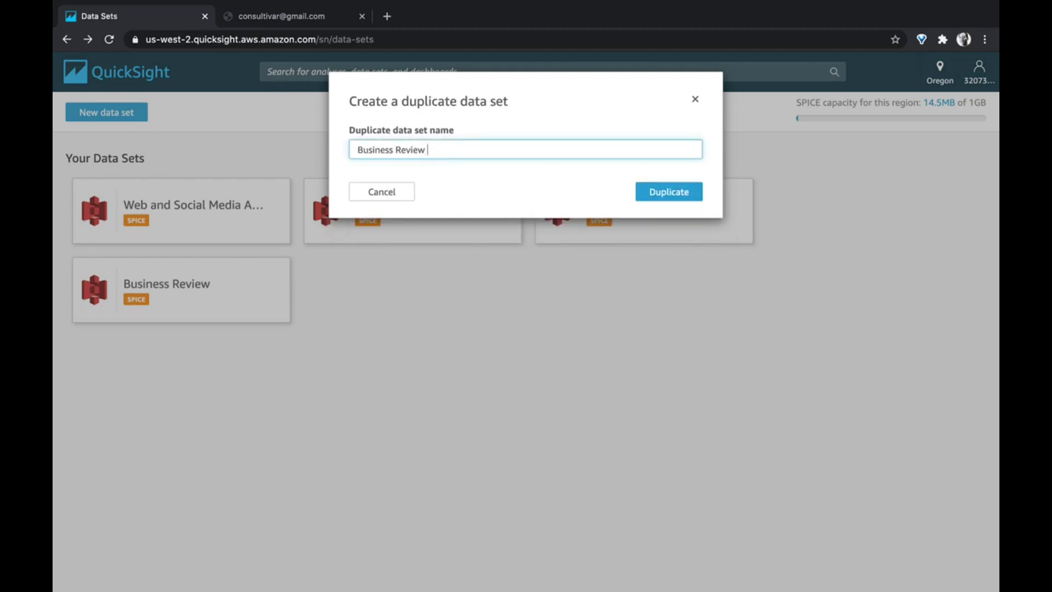
pyautogui.click(683, 195)
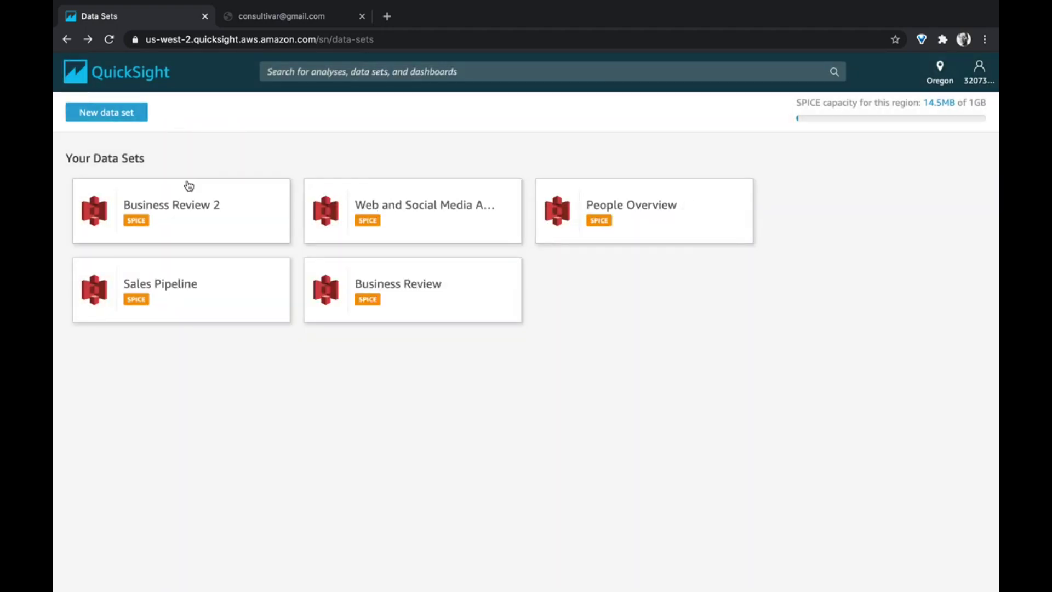
pyautogui.click(201, 213)
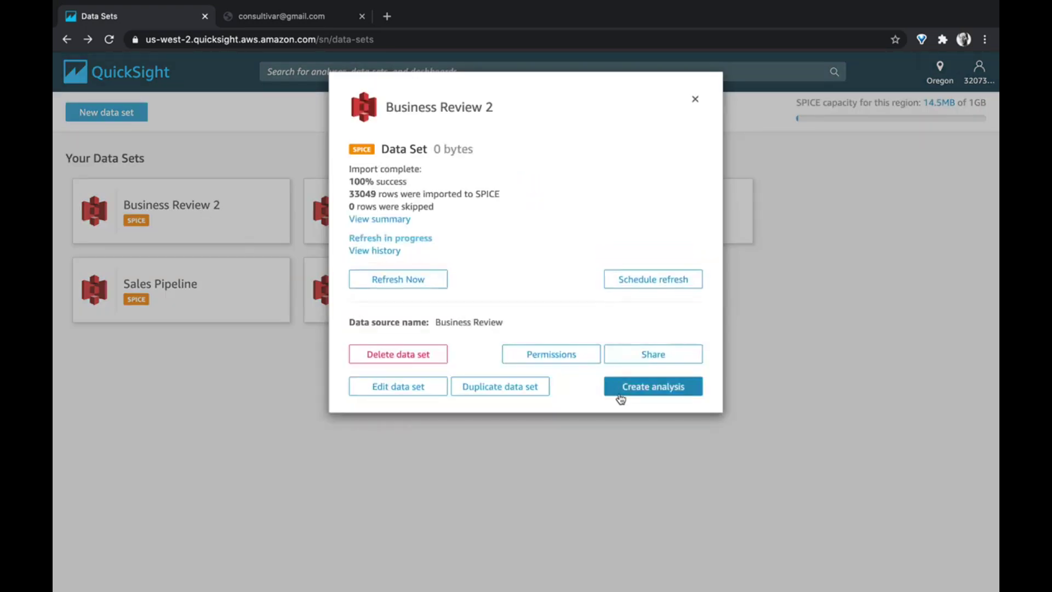
pyautogui.click(393, 386)
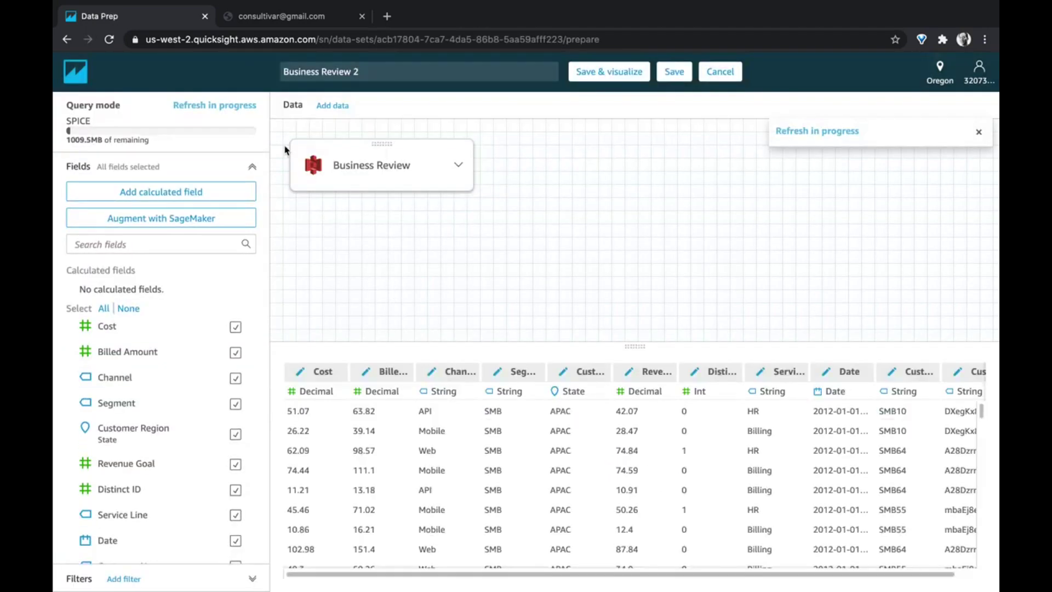
# Step: Rename the Billed Amount field to Revenue and save the data set into a new analysis
pyautogui.click(332, 105)
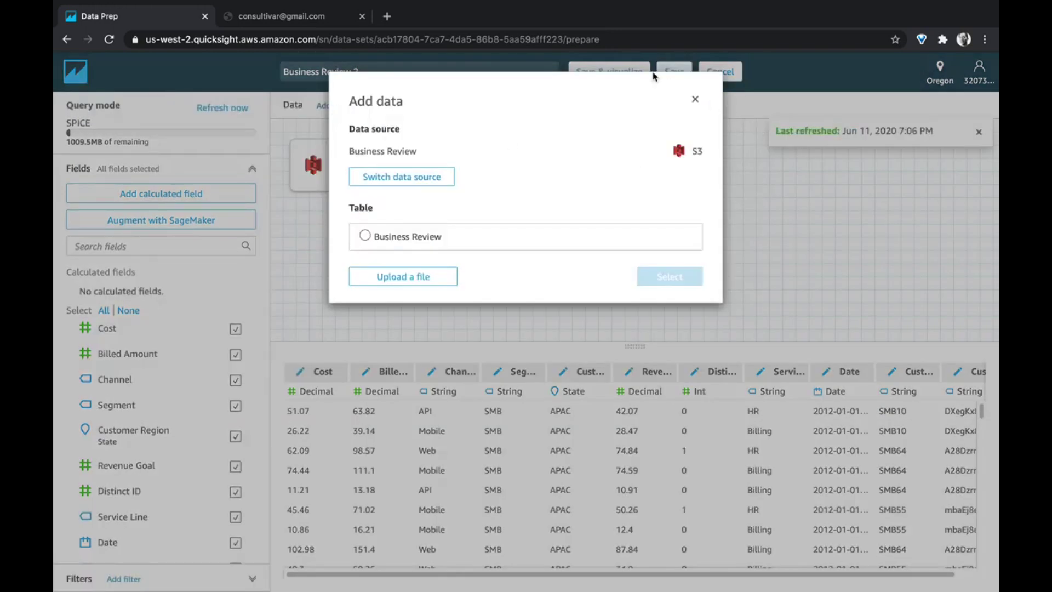
pyautogui.click(694, 99)
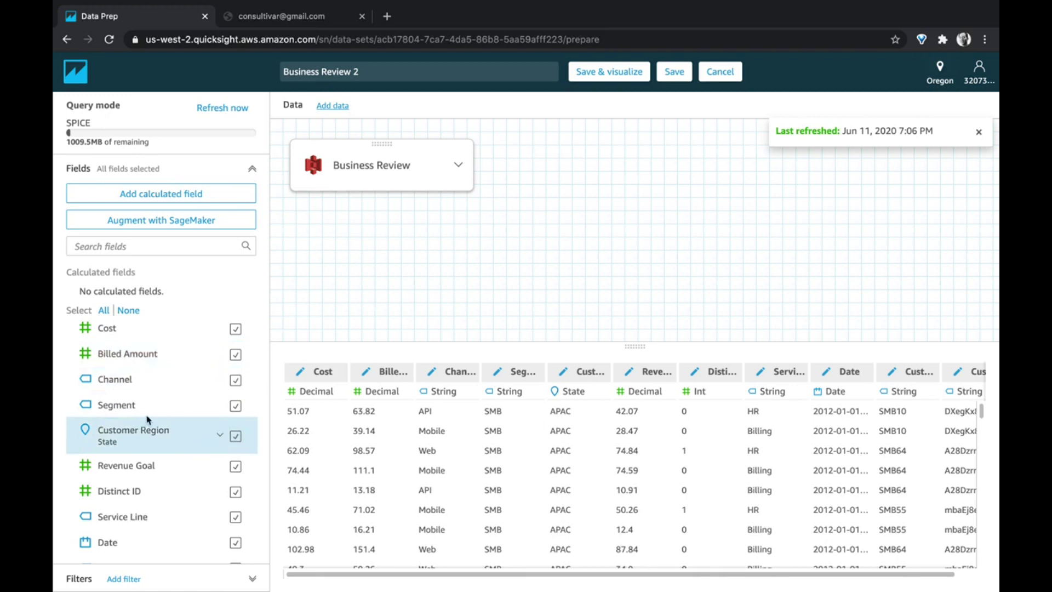
pyautogui.click(217, 357)
pyautogui.click(244, 404)
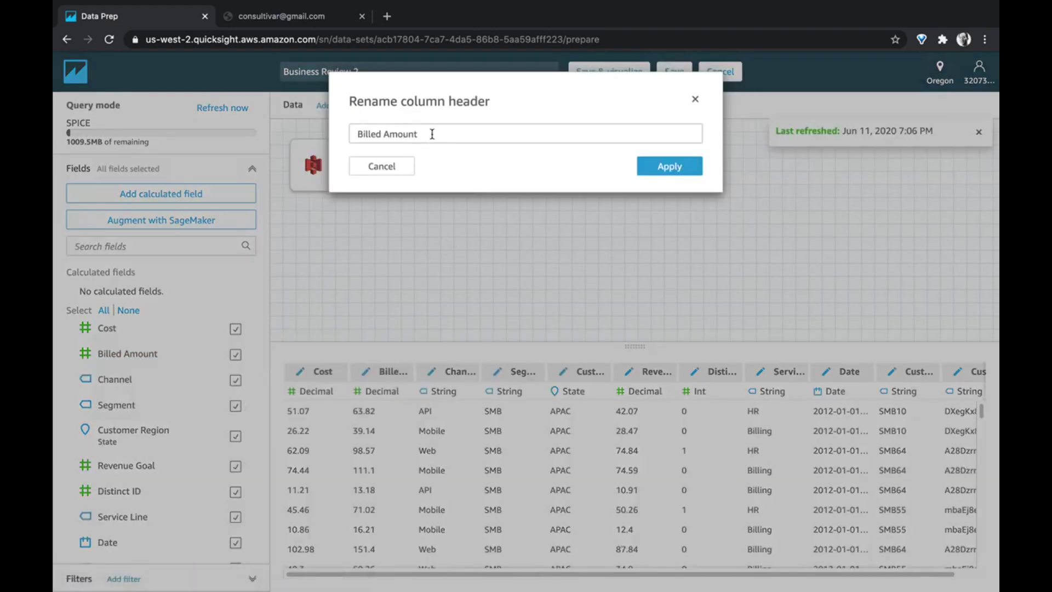
pyautogui.moveTo(432, 134); pyautogui.dragTo(262, 98)
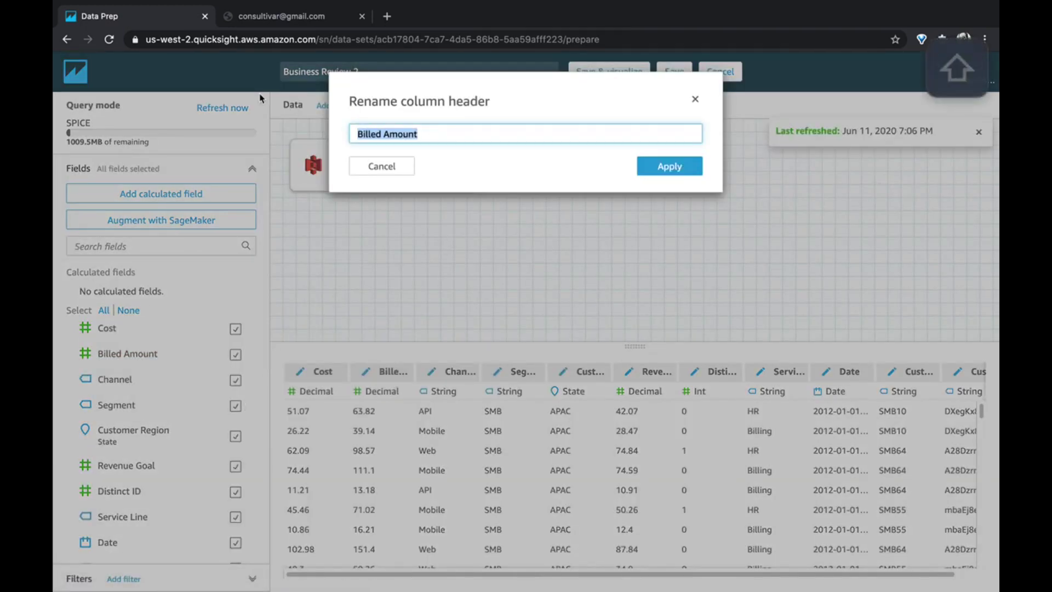
pyautogui.write('Revenue')
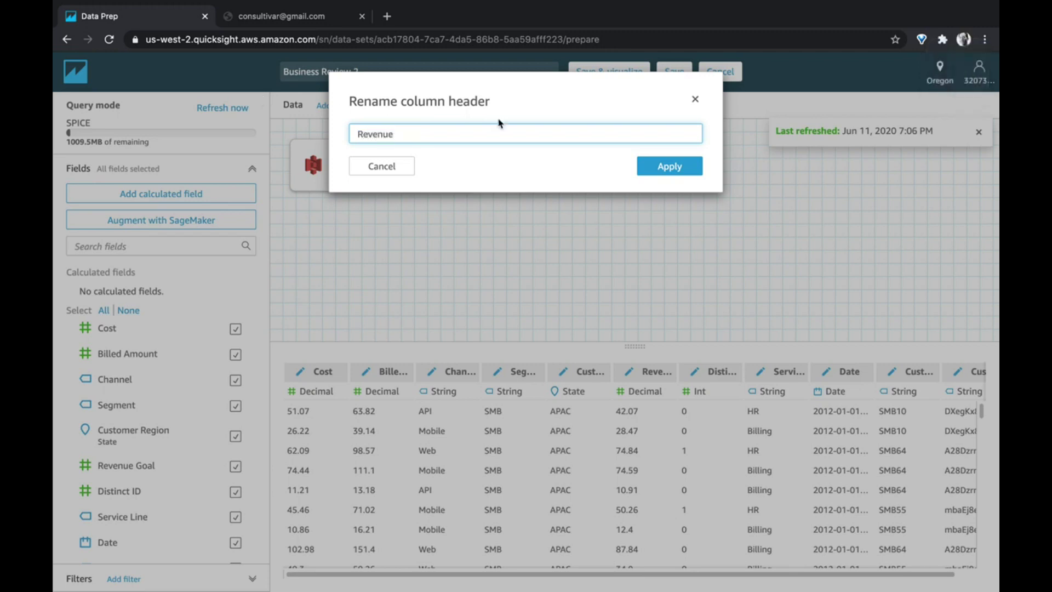
pyautogui.click(639, 166)
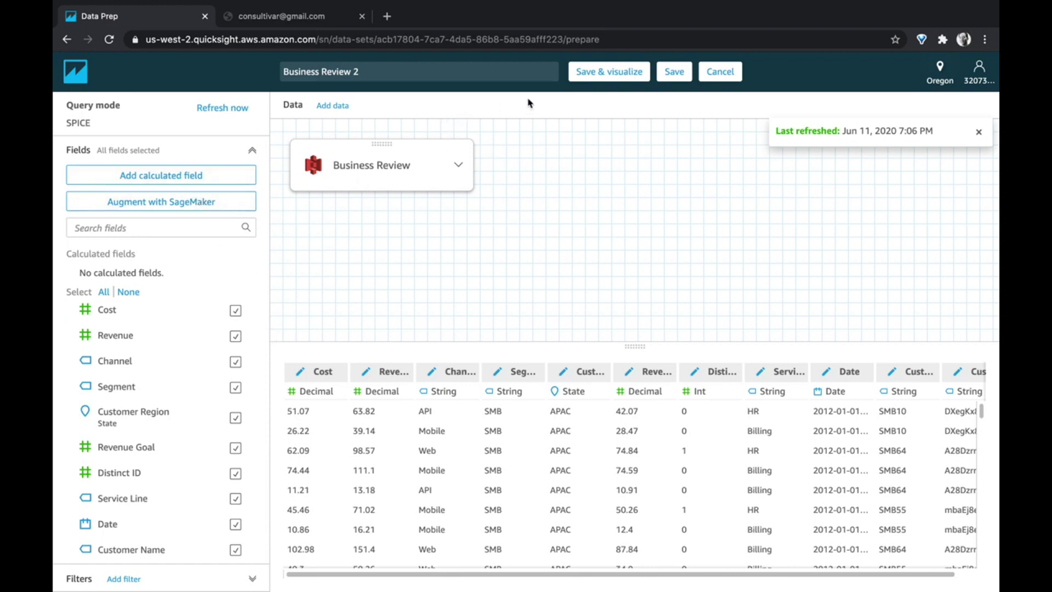
pyautogui.click(590, 82)
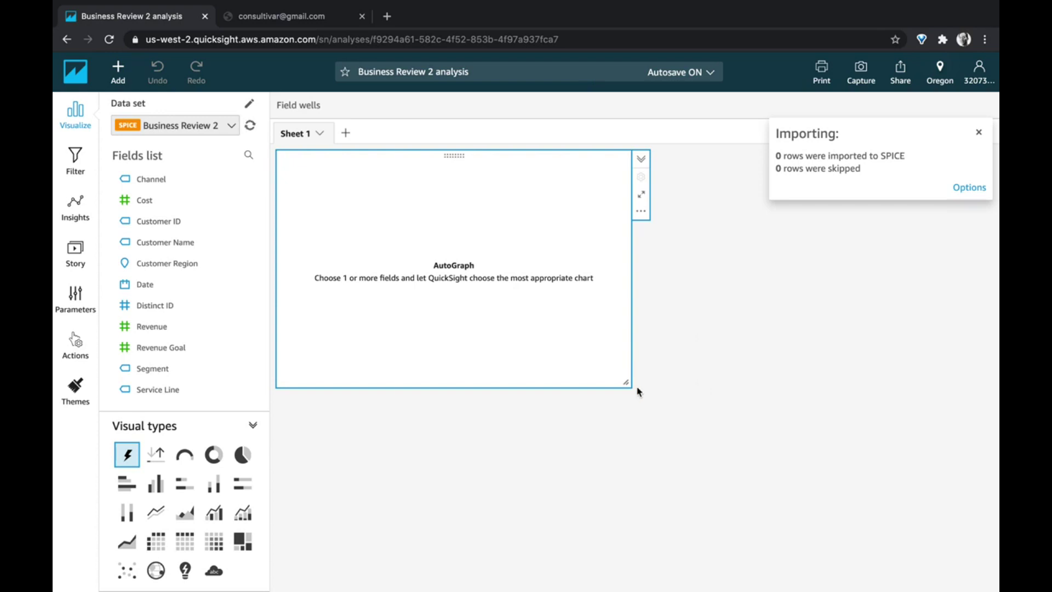
# Step: Narrow the AutoGraph visual to a third of the sheet width and duplicate it into three visuals
pyautogui.moveTo(625, 381); pyautogui.dragTo(491, 326)
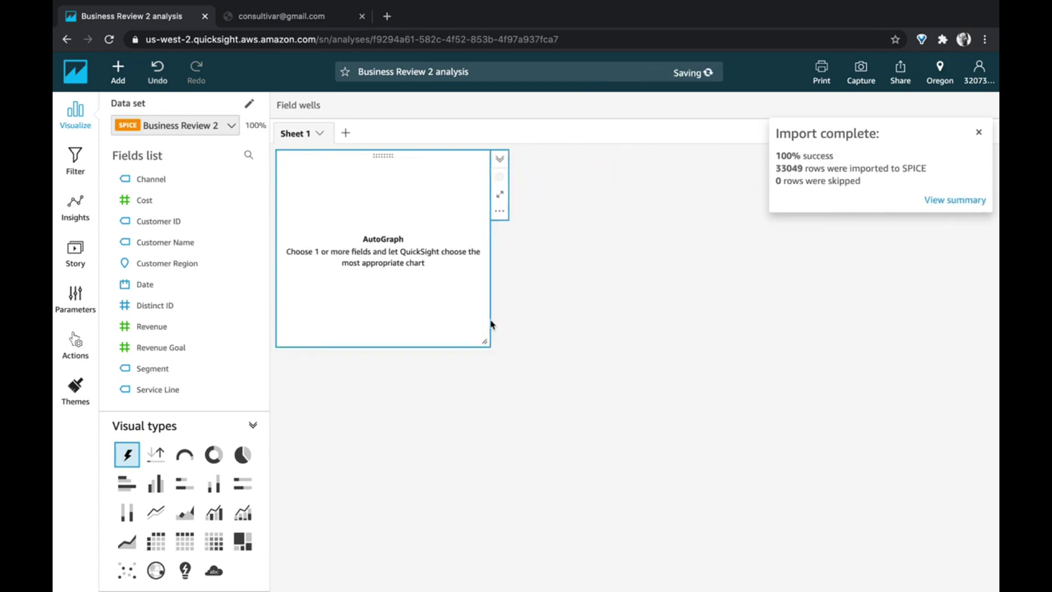
pyautogui.click(498, 213)
pyautogui.click(631, 388)
pyautogui.moveTo(485, 343); pyautogui.dragTo(507, 344)
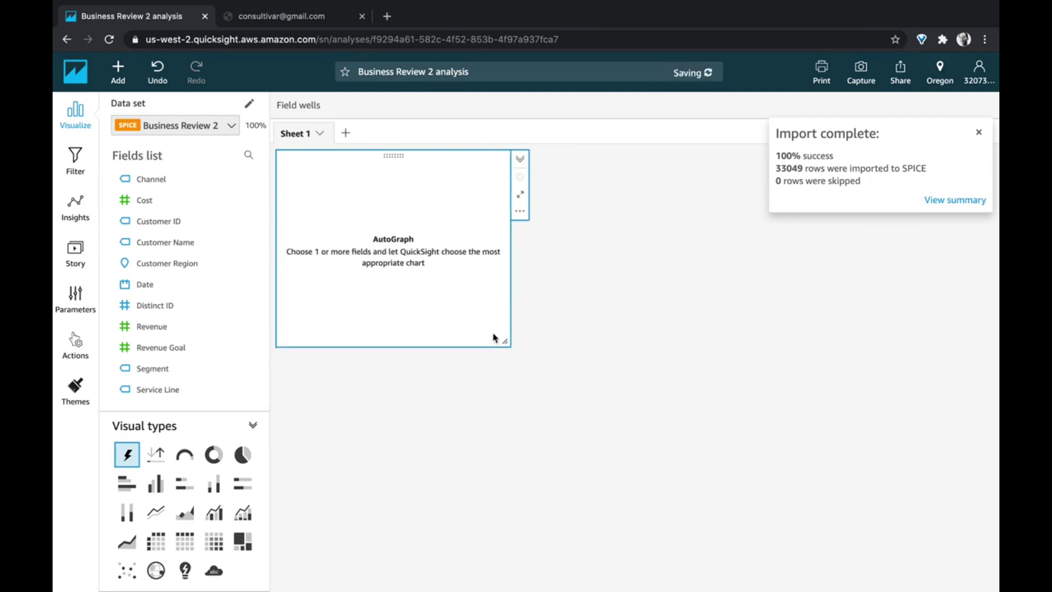
pyautogui.click(517, 211)
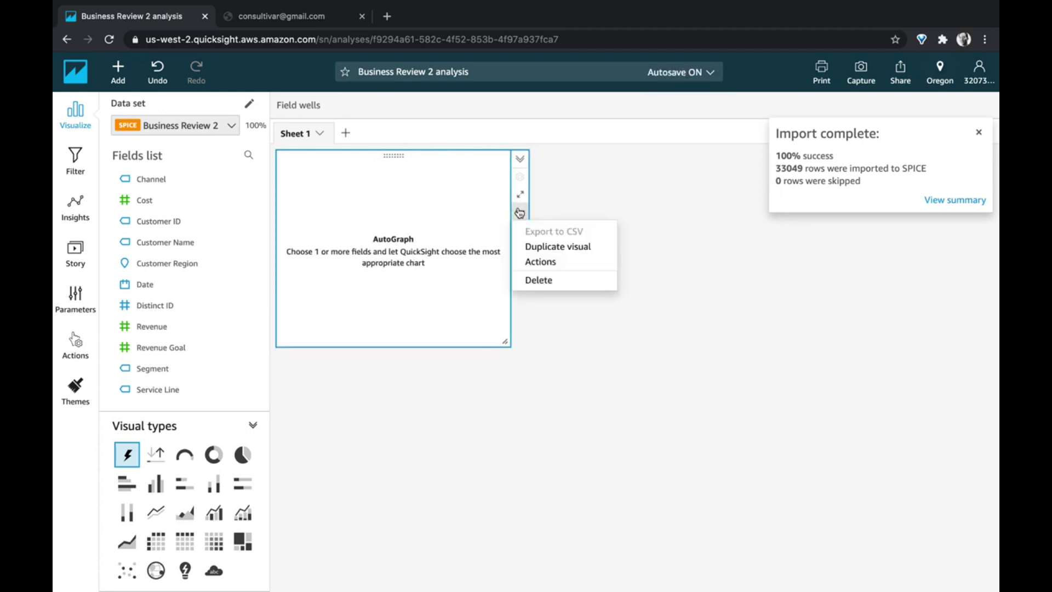
pyautogui.click(558, 251)
pyautogui.click(761, 212)
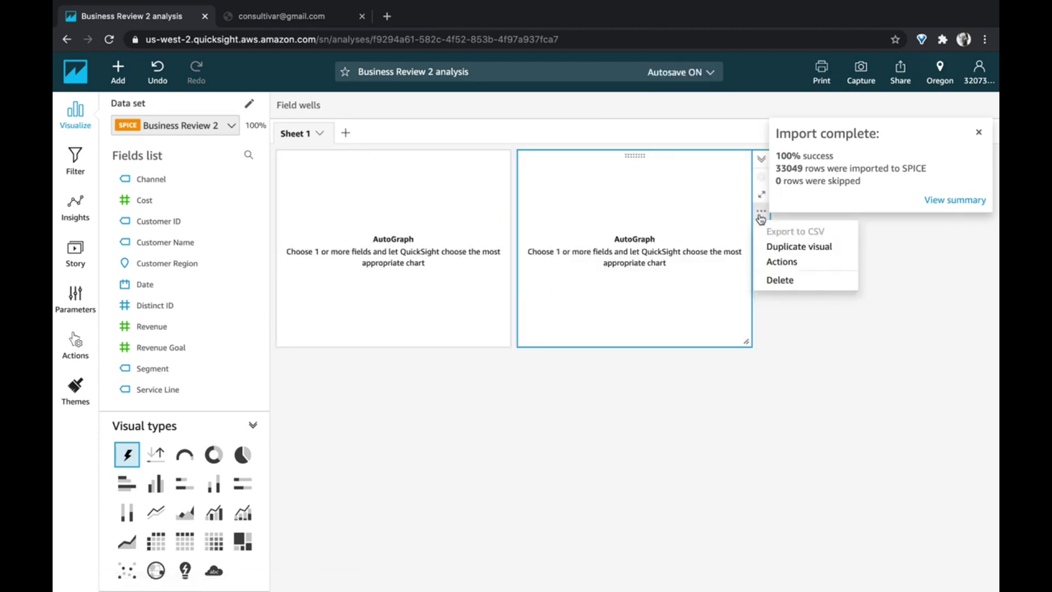
pyautogui.click(780, 248)
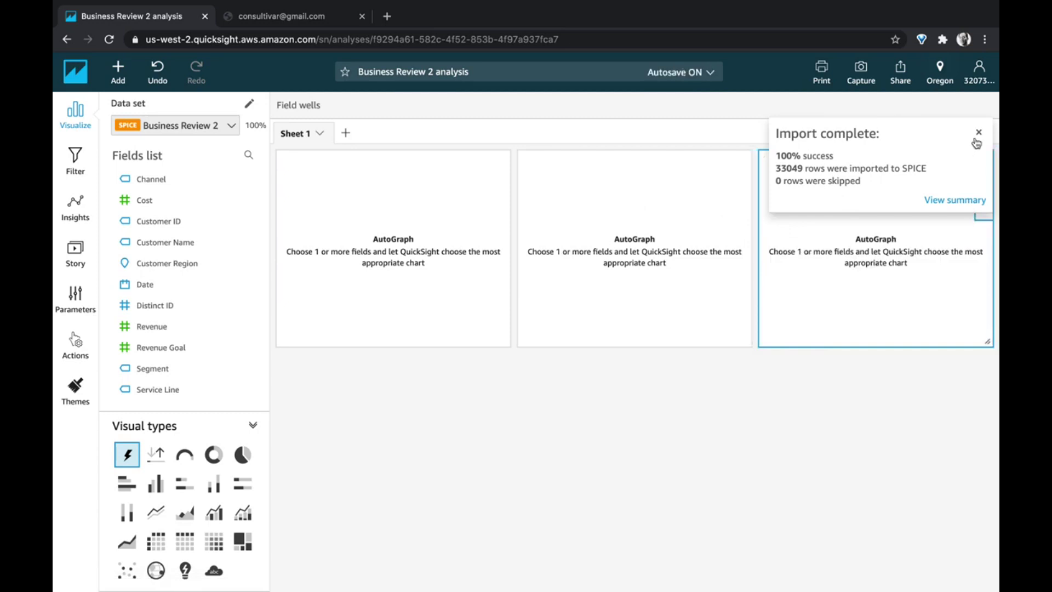
pyautogui.click(977, 133)
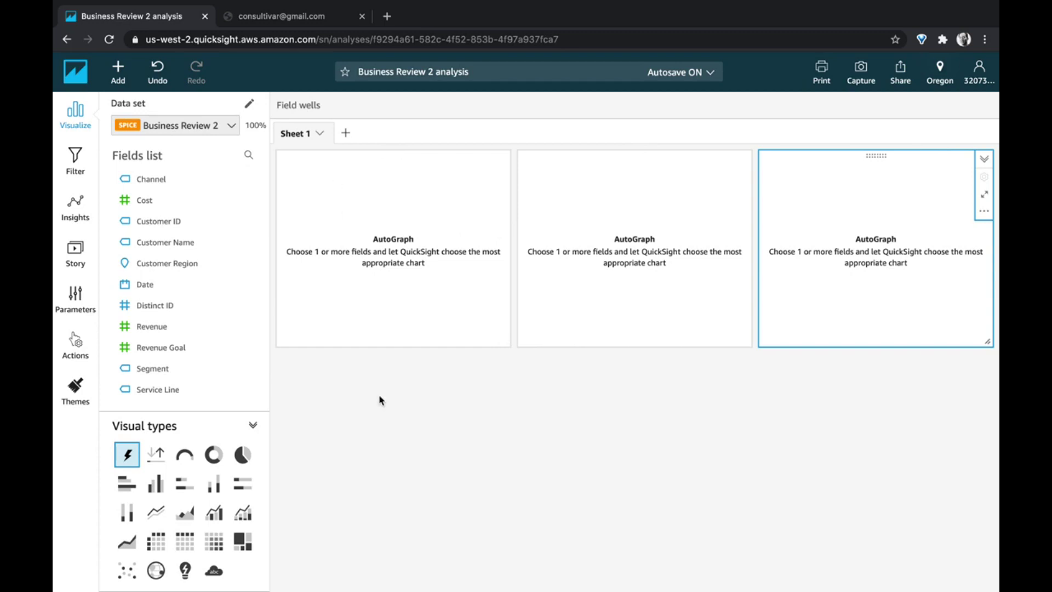
# Step: Fill the first two visuals with line charts of summed Revenue and Cost by Date
pyautogui.click(293, 210)
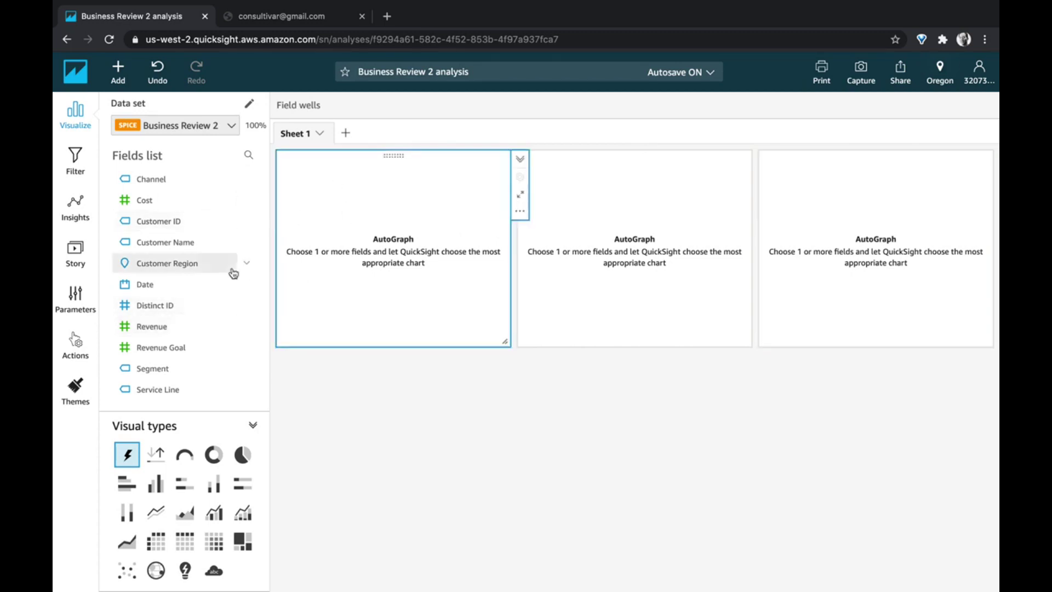
pyautogui.click(142, 285)
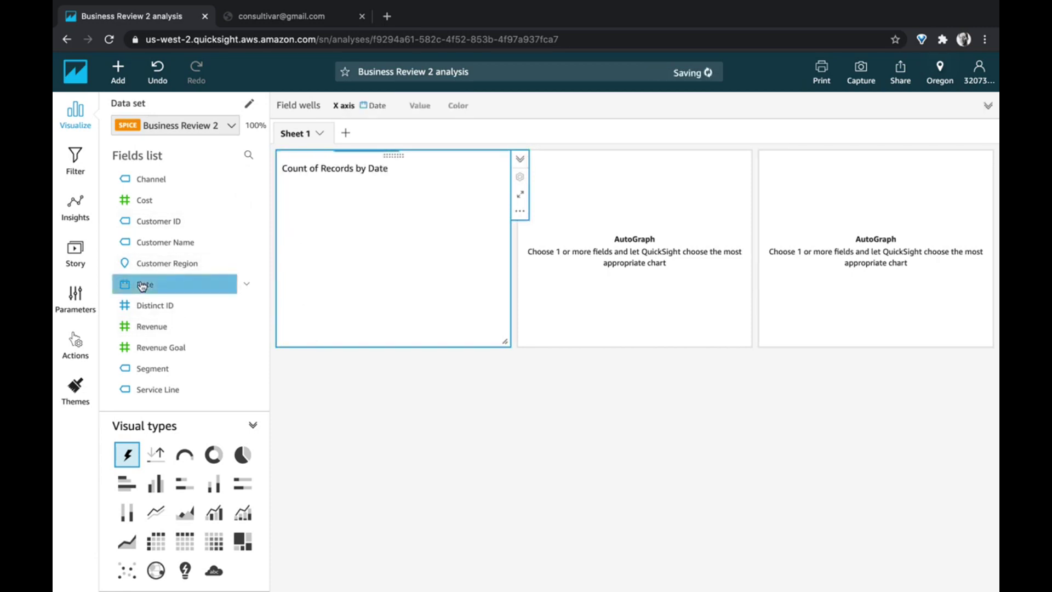
pyautogui.click(163, 327)
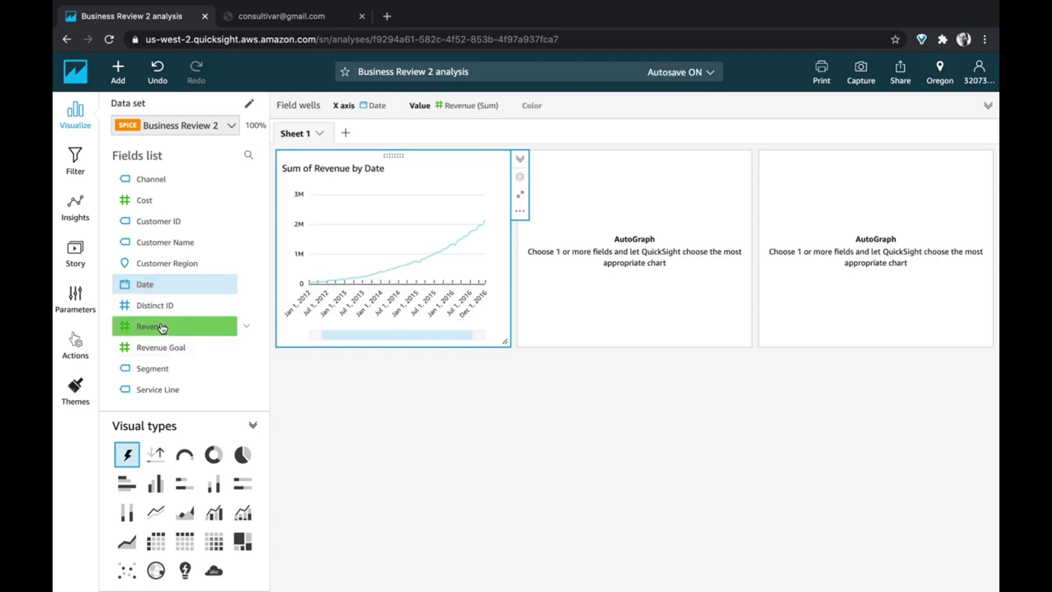
pyautogui.click(559, 276)
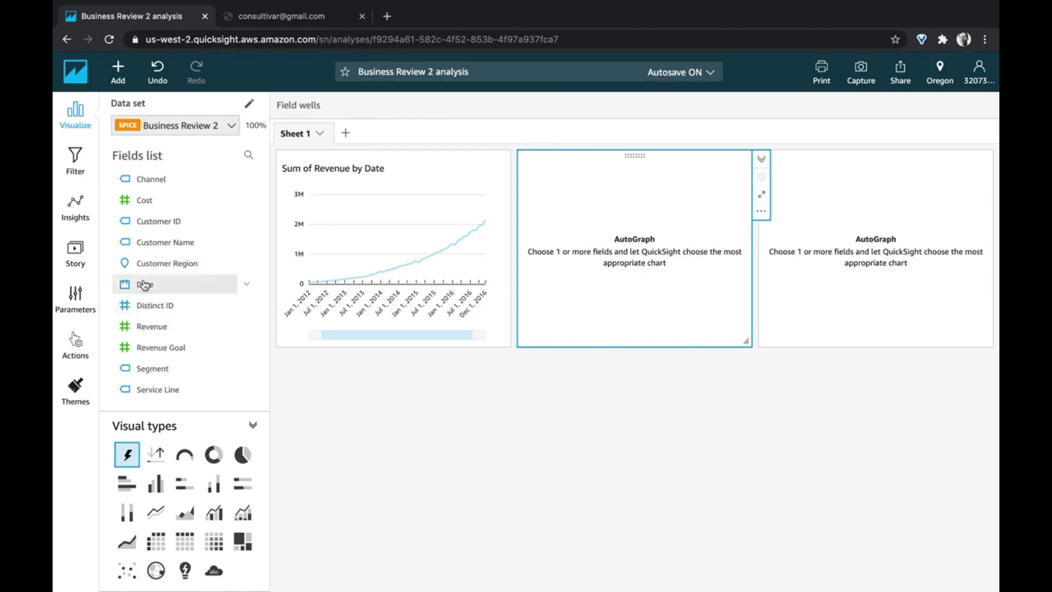
pyautogui.click(144, 284)
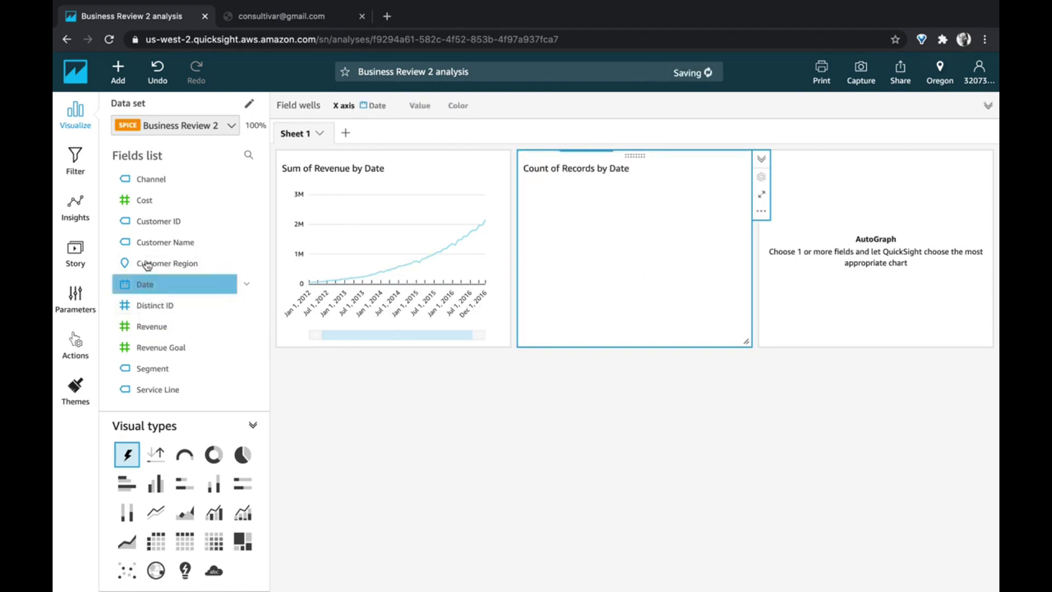
pyautogui.click(156, 201)
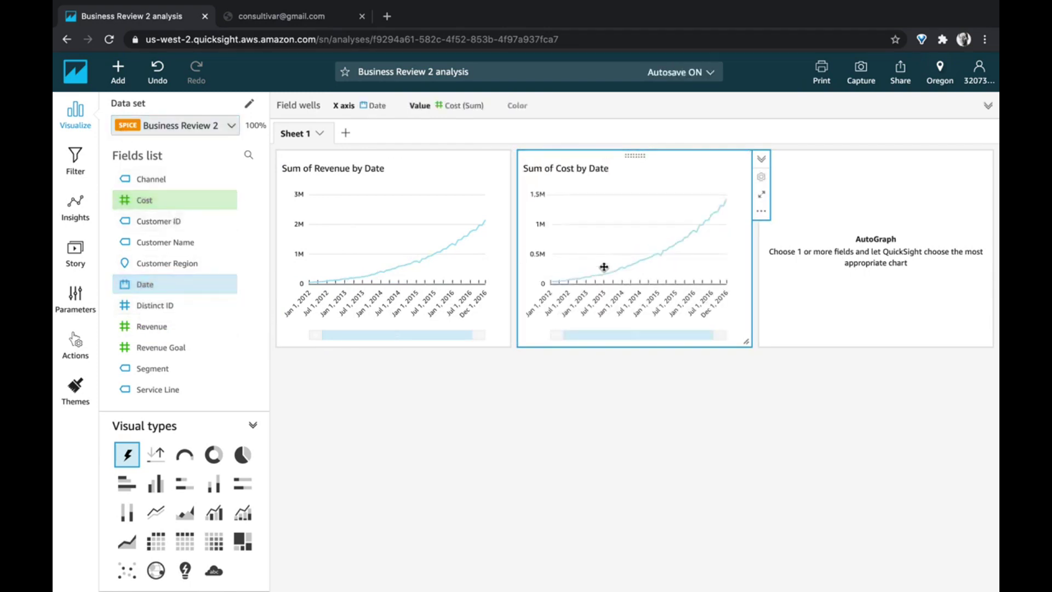
# Step: Chart Revenue Goal by Date in the third visual and select 'Sum of' in the Revenue title
pyautogui.click(799, 278)
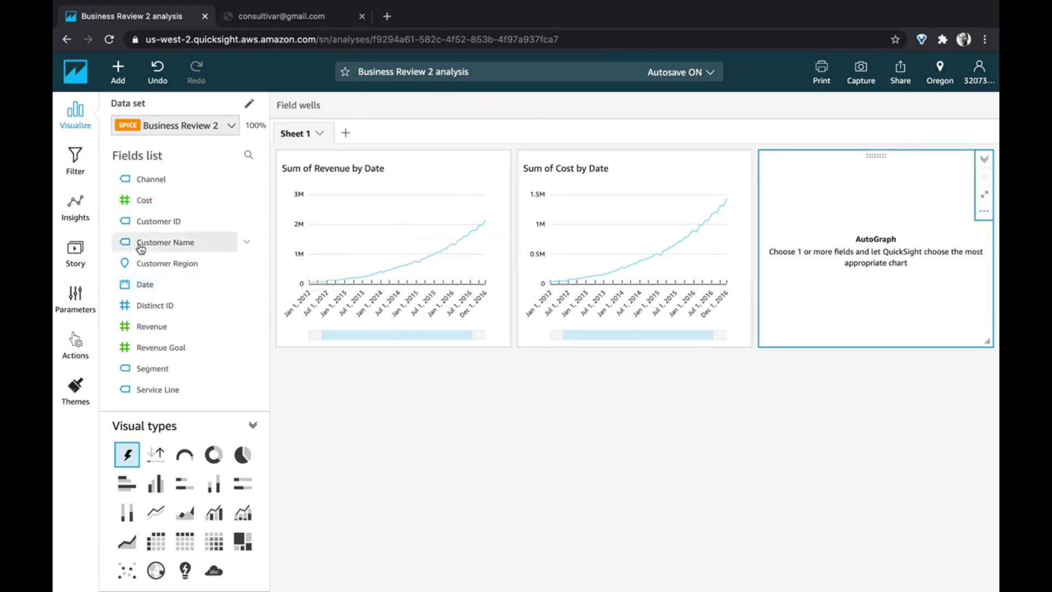
pyautogui.click(144, 285)
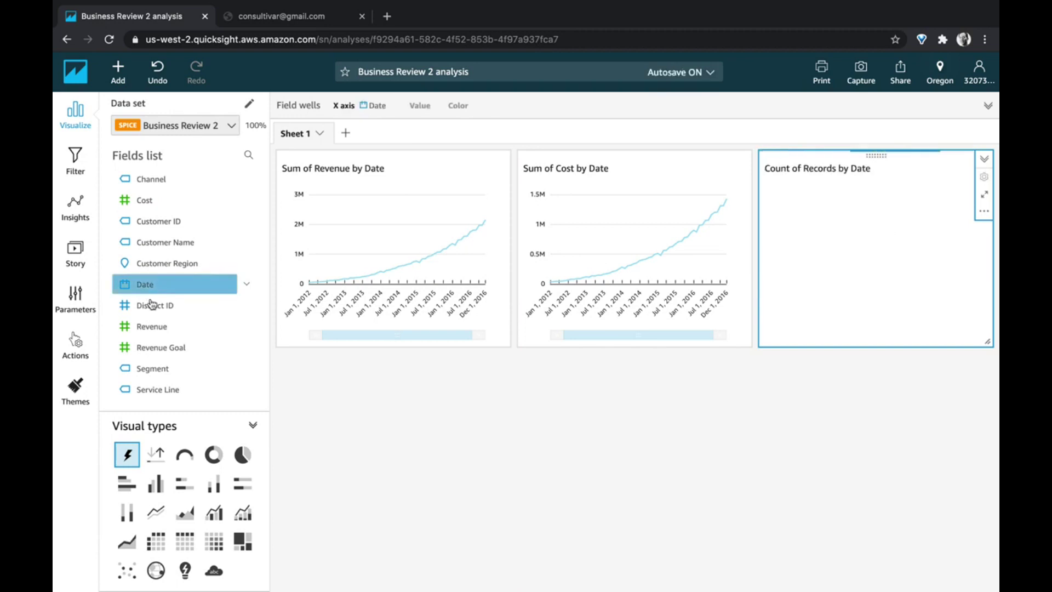
pyautogui.click(162, 349)
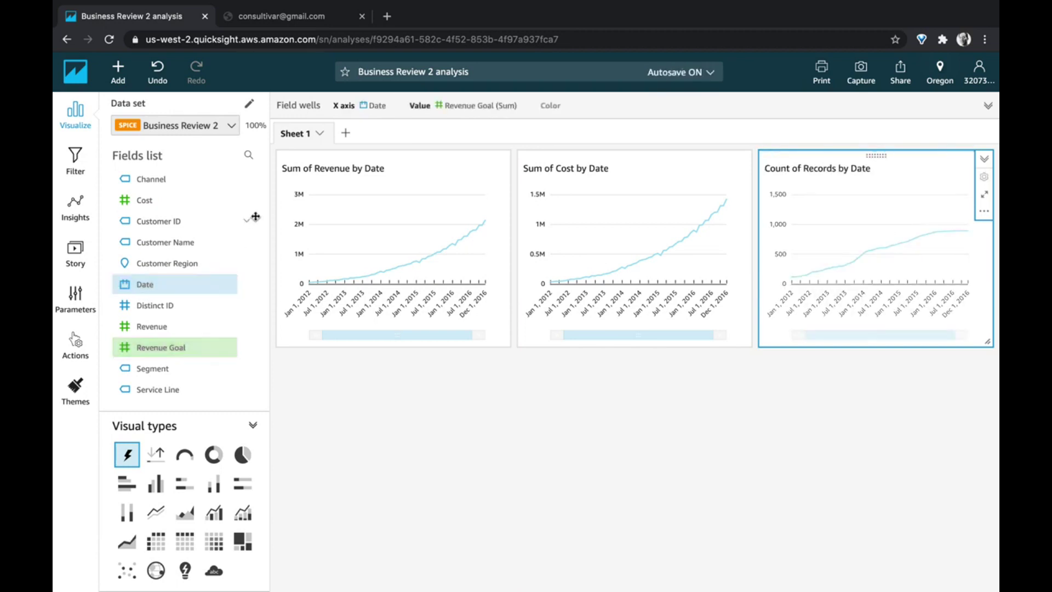
pyautogui.click(327, 172)
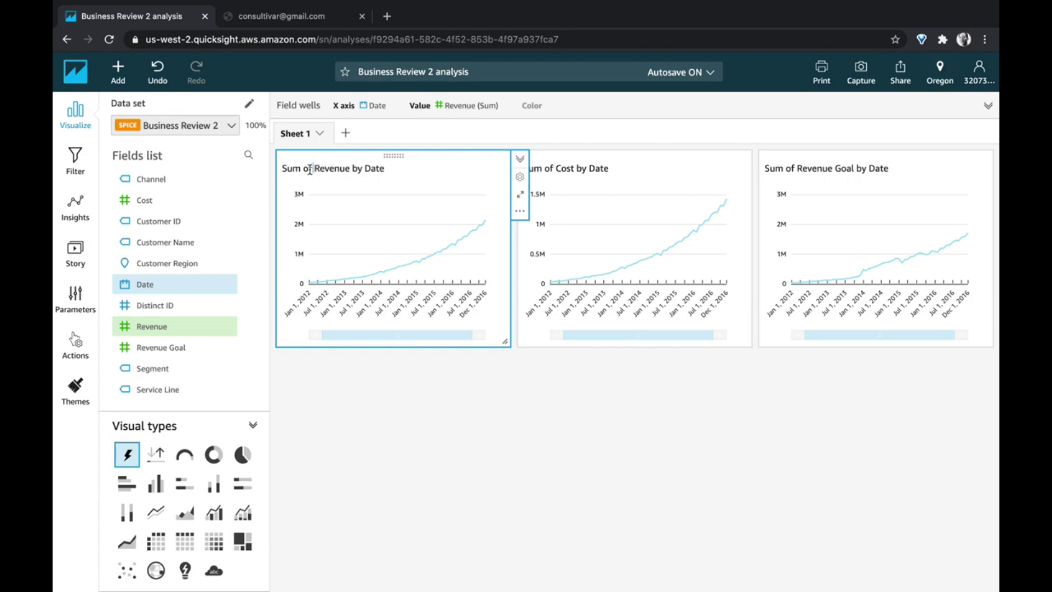
pyautogui.moveTo(310, 169); pyautogui.dragTo(263, 173)
# Step: Remove 'Sum of' from the Revenue, Cost and Revenue Goal chart titles
pyautogui.press('BackSpace')
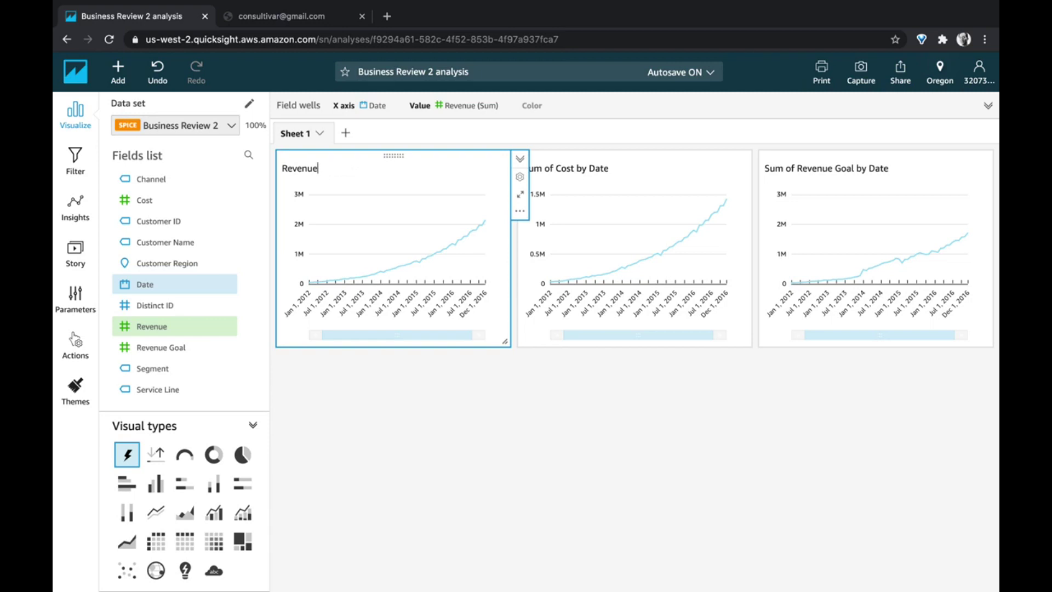
pyautogui.click(567, 164)
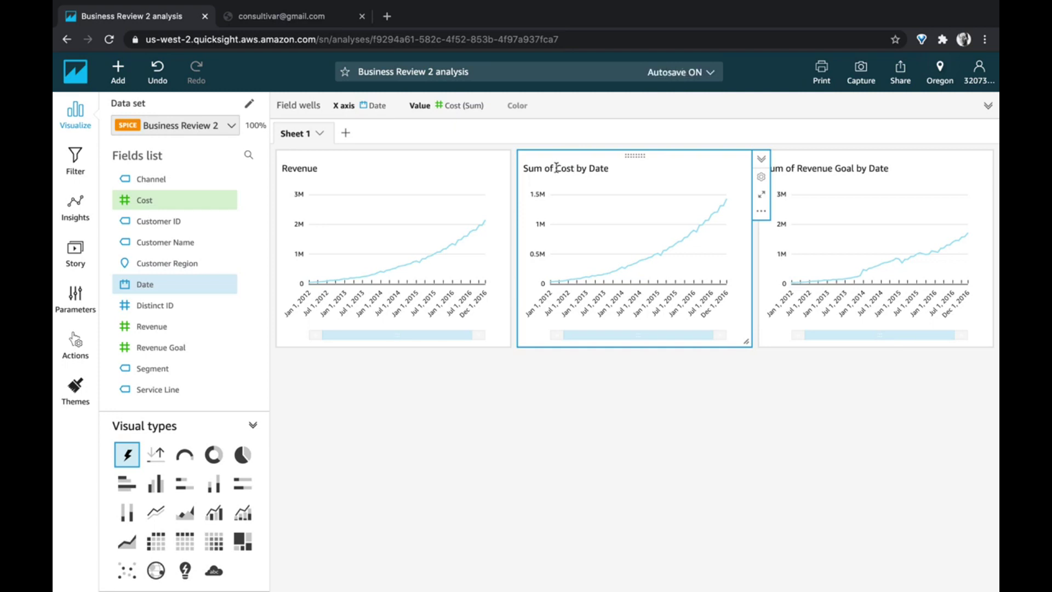
pyautogui.moveTo(557, 167); pyautogui.dragTo(525, 168)
pyautogui.press('BackSpace')
pyautogui.press('BackSpace')
pyautogui.click(791, 171)
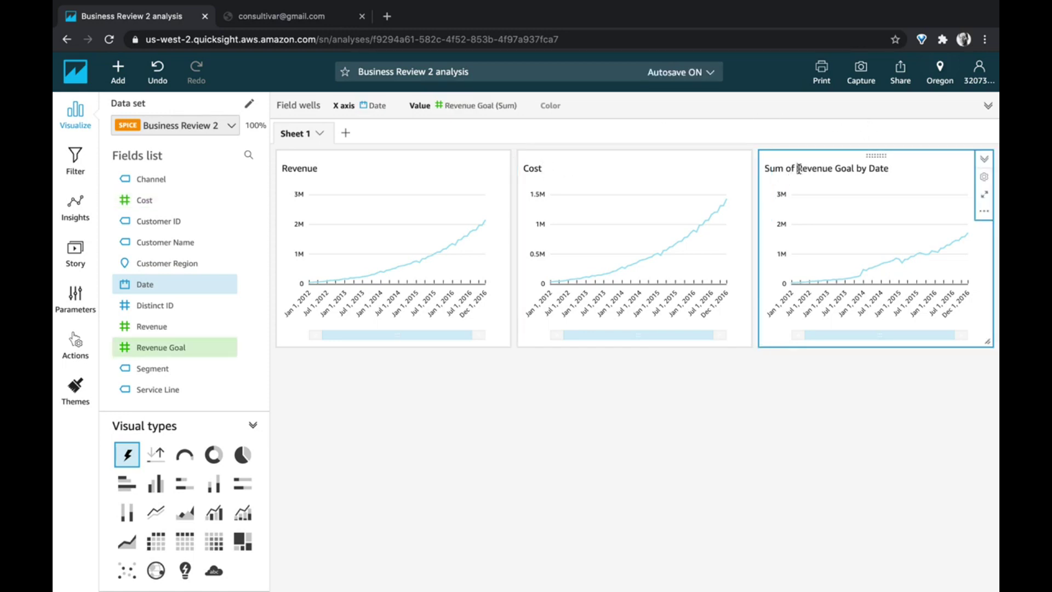
pyautogui.moveTo(799, 168); pyautogui.dragTo(742, 169)
pyautogui.press('BackSpace')
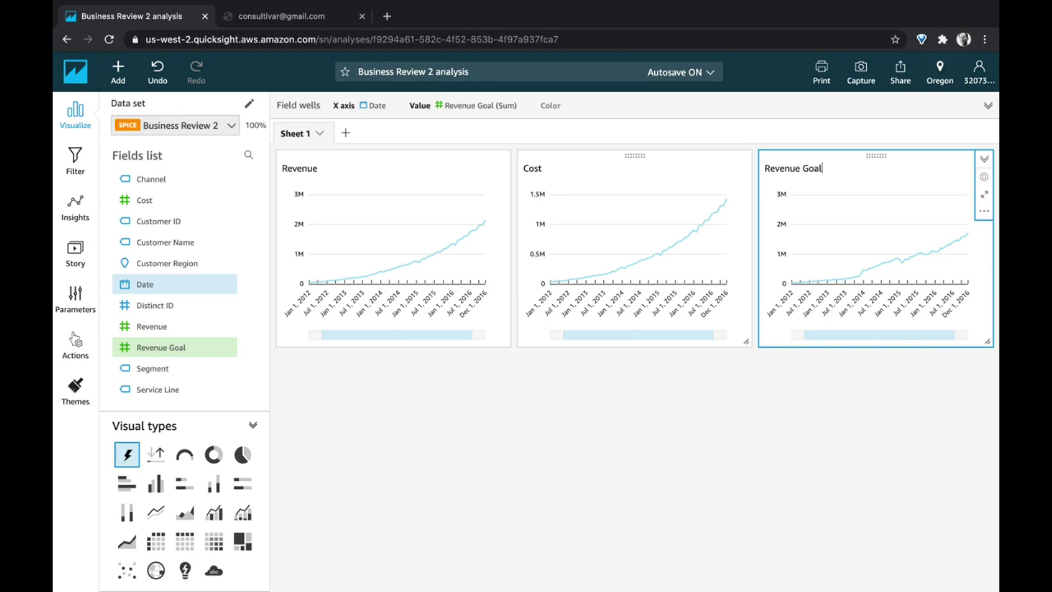
# Step: Rename the Sheet 1 tab to Month
pyautogui.click(320, 133)
pyautogui.click(338, 154)
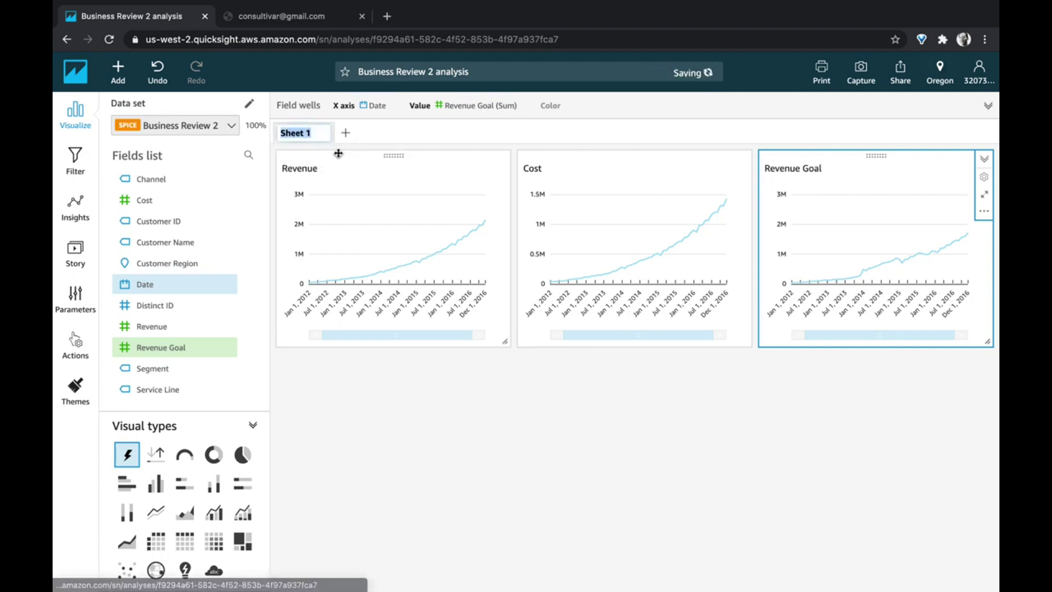
pyautogui.write('Month')
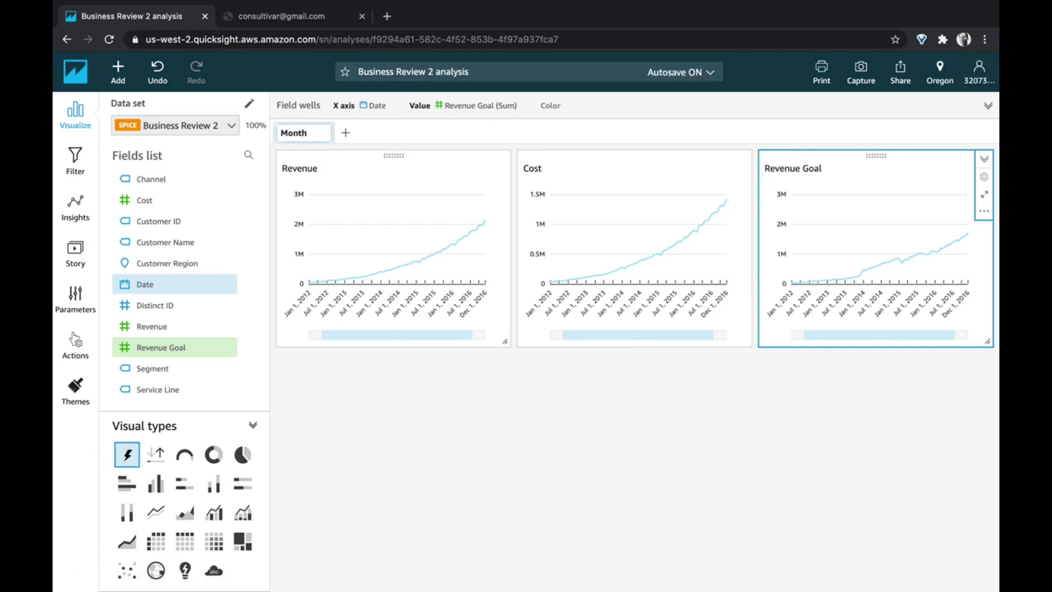
pyautogui.click(476, 338)
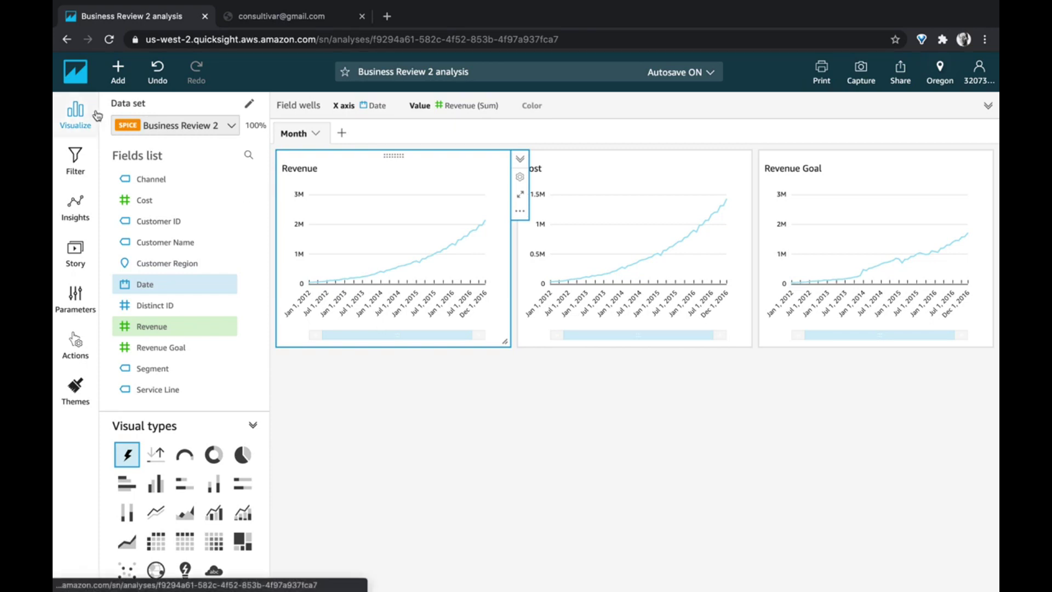
# Step: Add a calculated field named Profit with formula {Revenue} - {Cost}
pyautogui.click(125, 90)
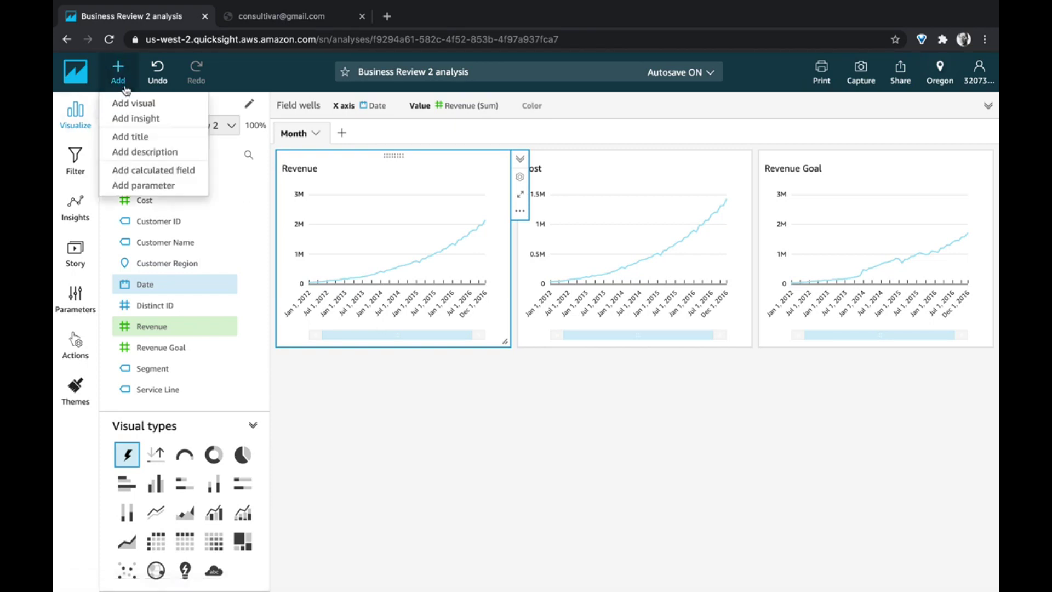
pyautogui.click(166, 174)
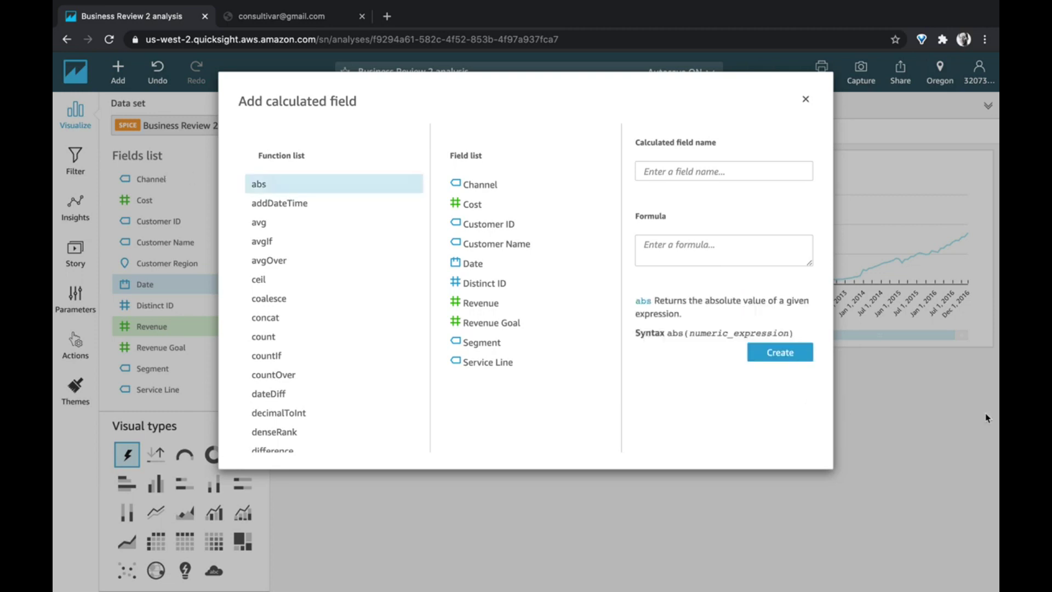
pyautogui.click(784, 167)
pyautogui.write('Profit')
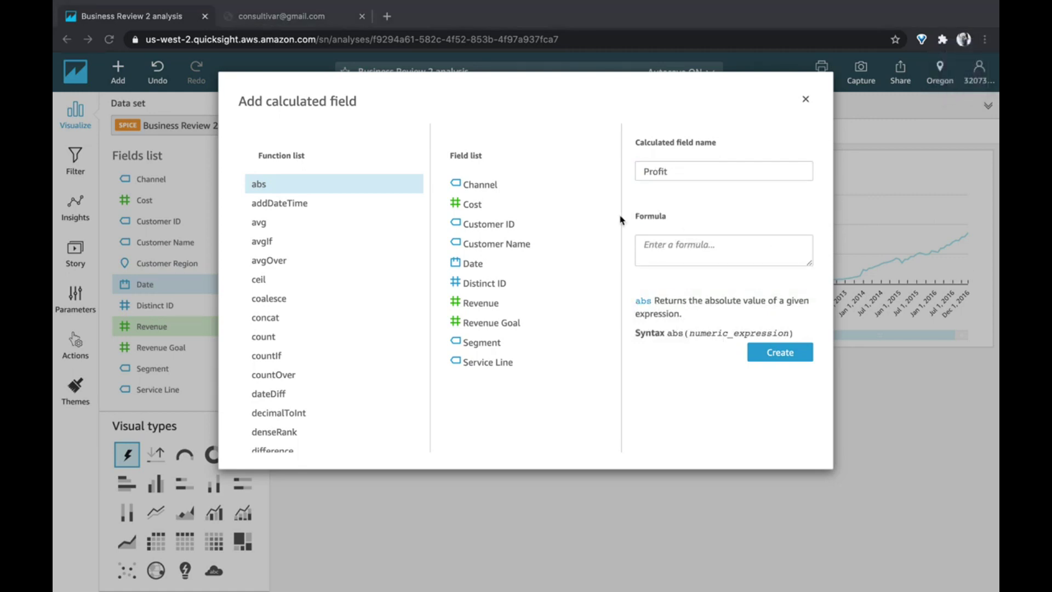
pyautogui.click(647, 243)
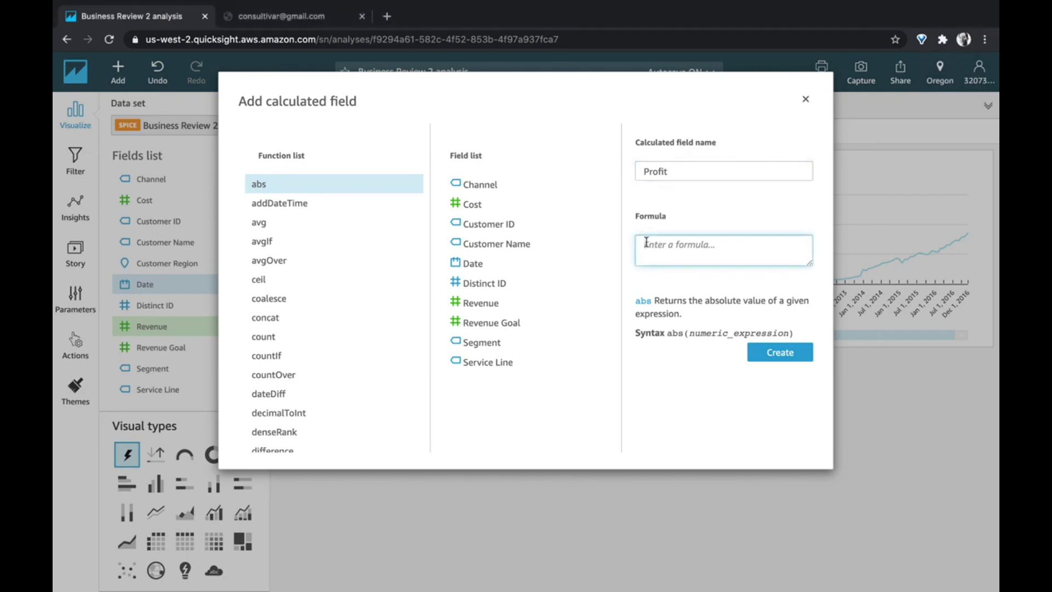
pyautogui.write('{Revenue} - {Cost}')
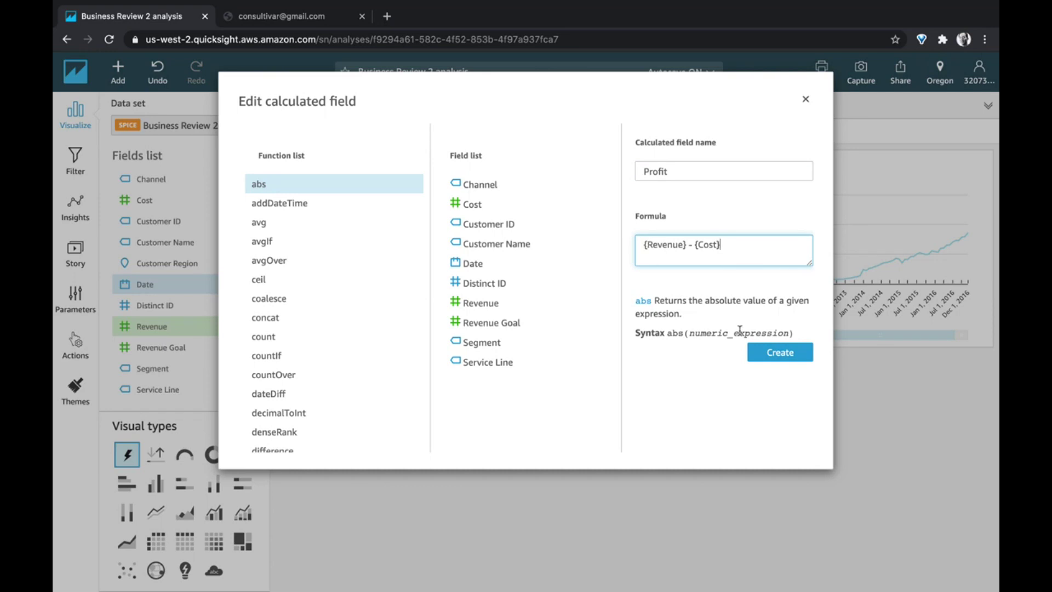
pyautogui.click(780, 352)
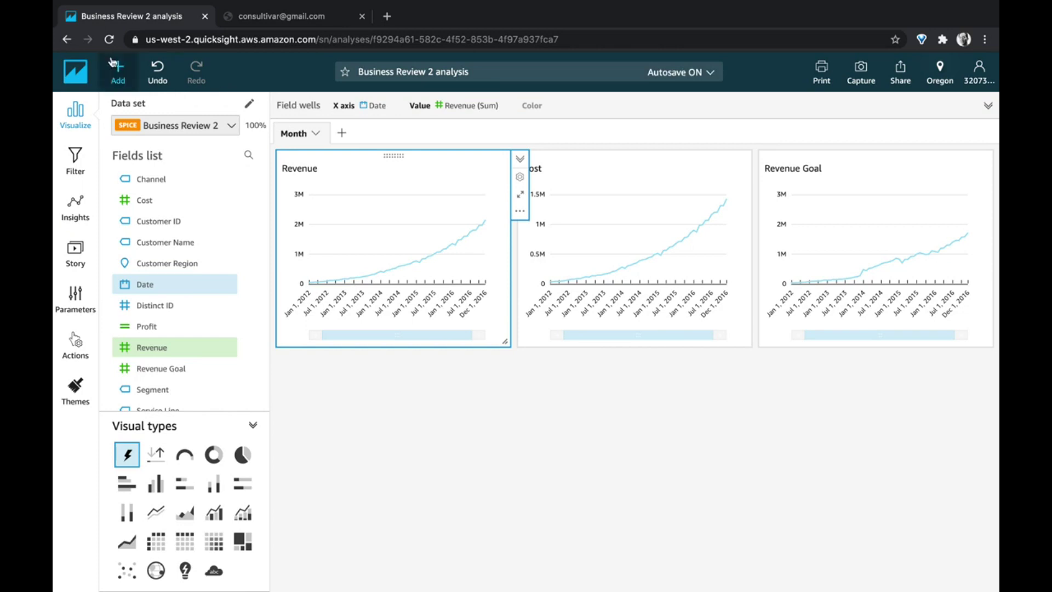
# Step: Add a calculated field named Revenue Goal Match with formula {Revenue} - {Revenue Goal}
pyautogui.click(114, 66)
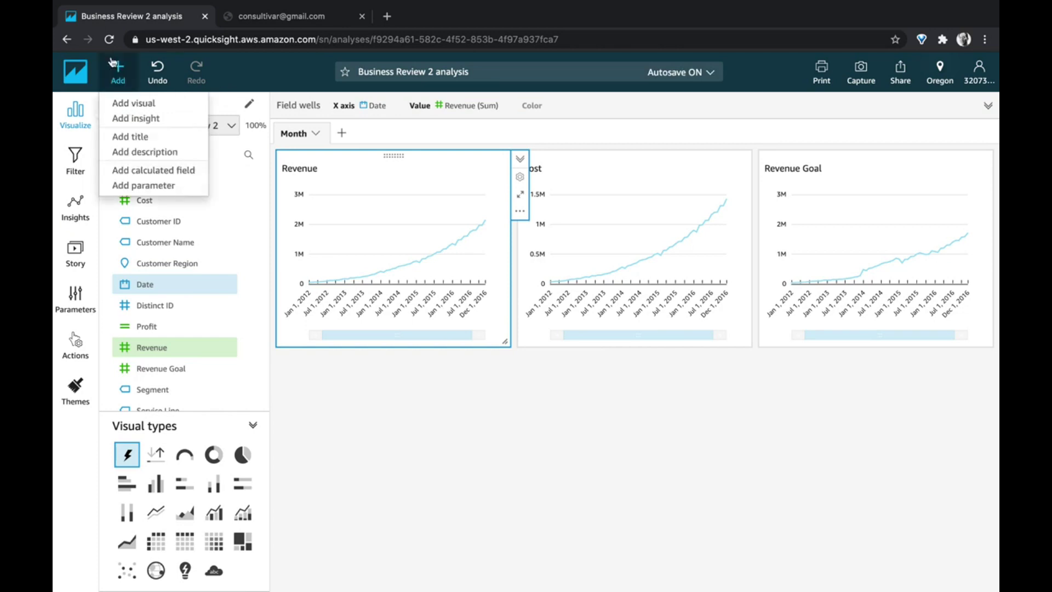
pyautogui.click(152, 169)
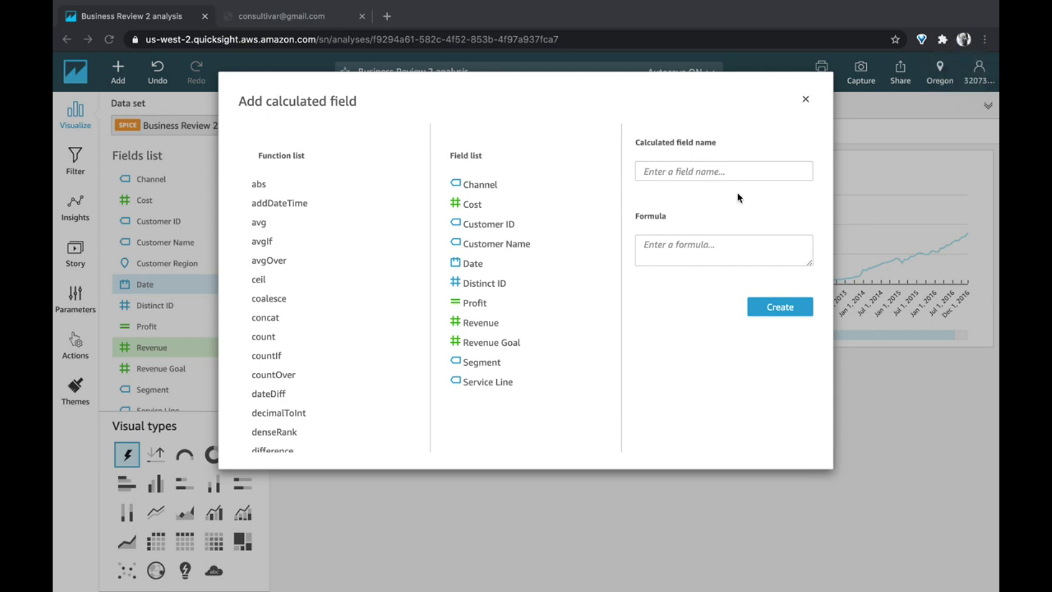
pyautogui.click(729, 171)
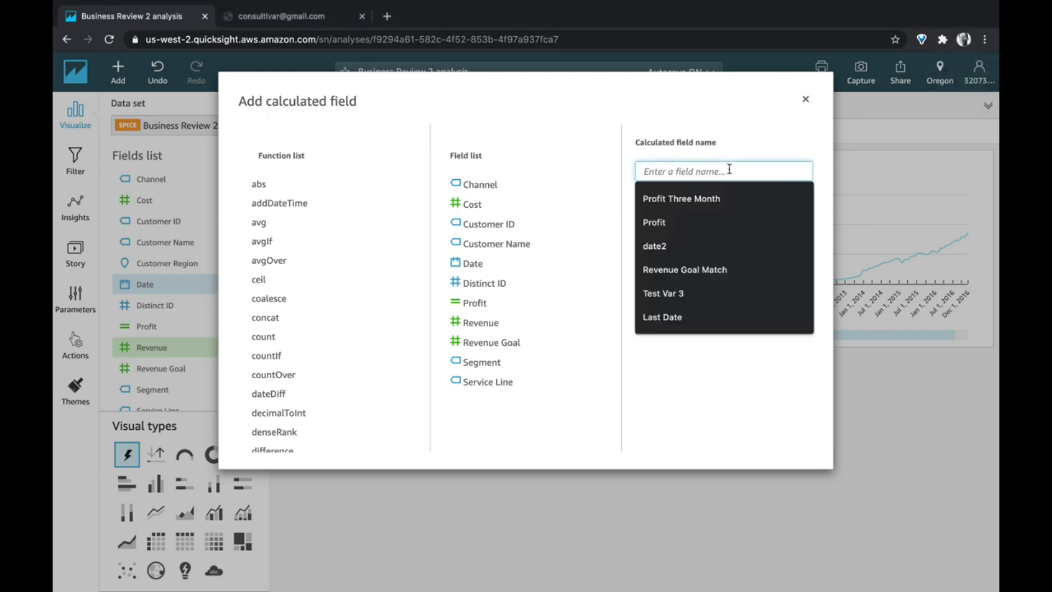
pyautogui.write('Revenue Goal Match')
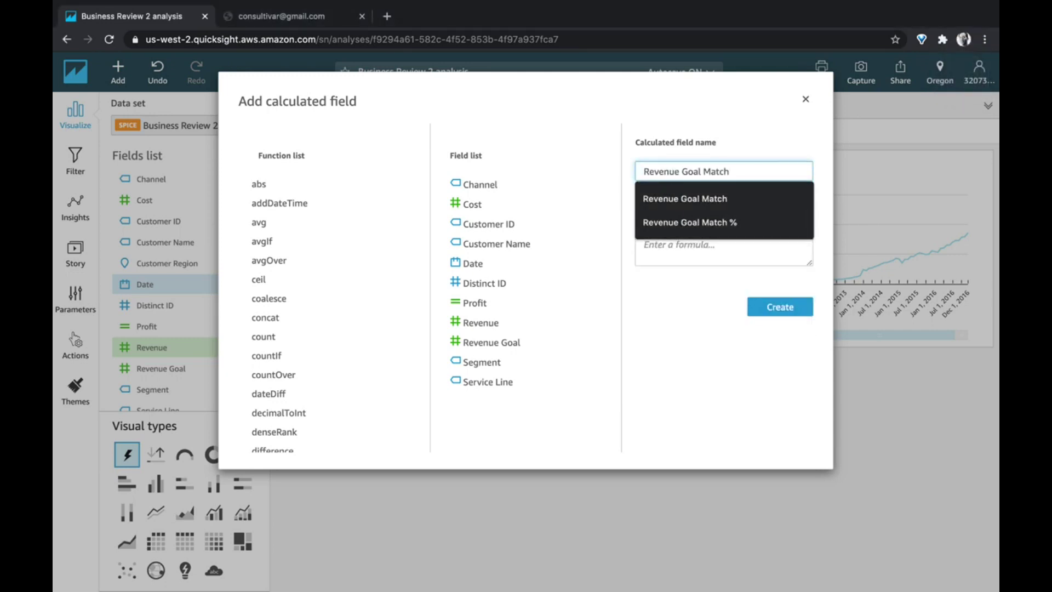
pyautogui.press('Escape')
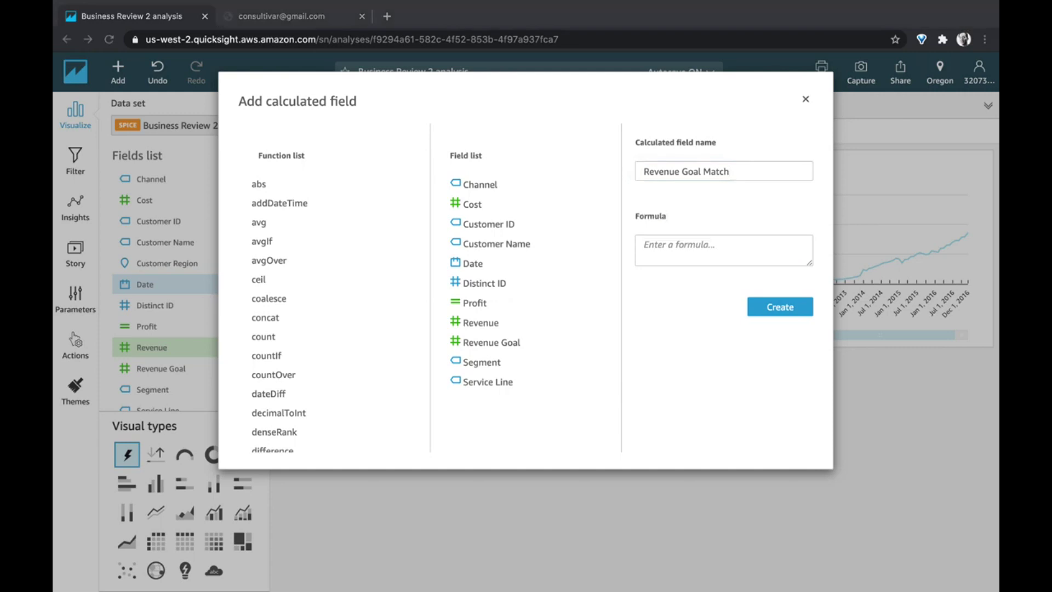
pyautogui.press('super')
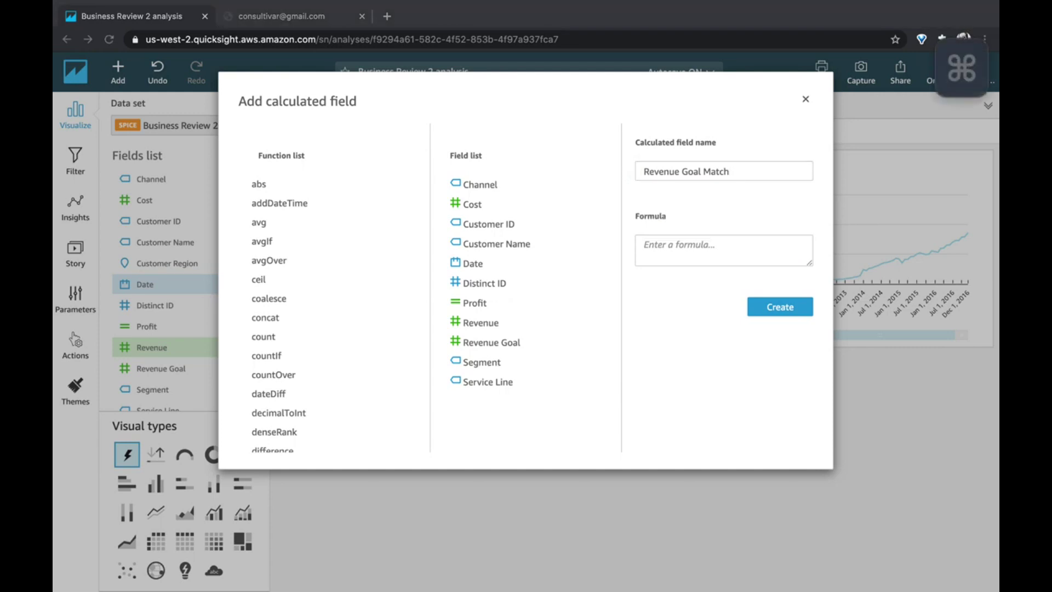
pyautogui.click(787, 242)
pyautogui.write('{Revenue} - {Revenue Goal}')
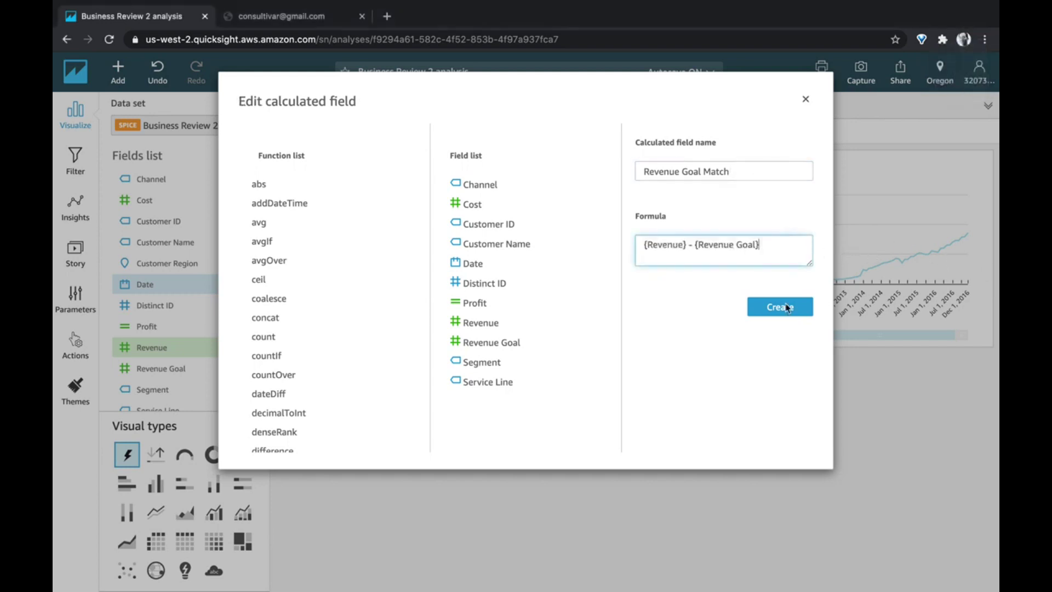
pyautogui.click(770, 310)
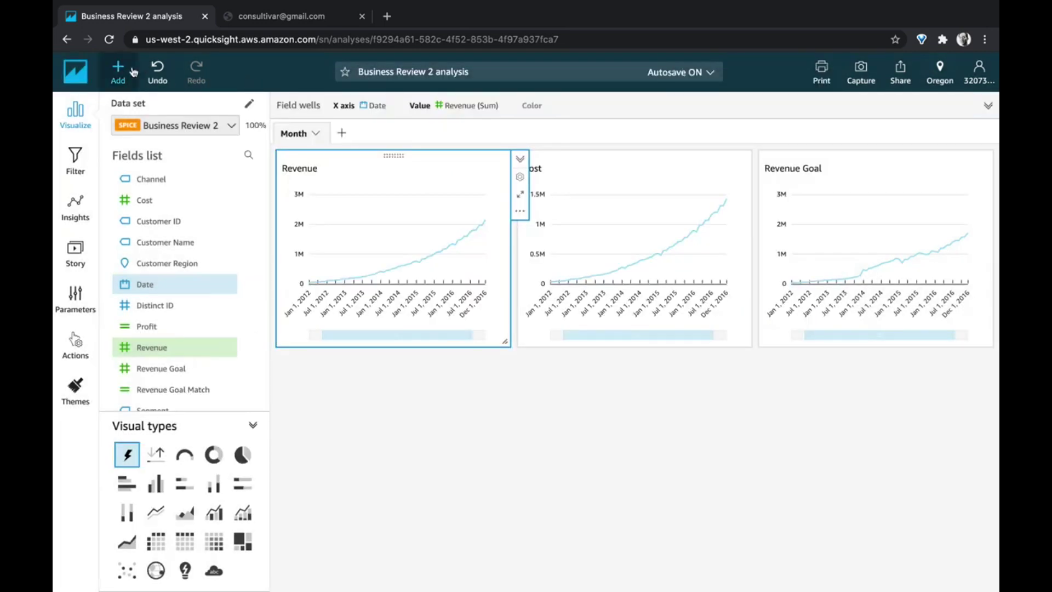
# Step: Add two empty visuals and chart summed Profit by Date in the left one
pyautogui.click(129, 75)
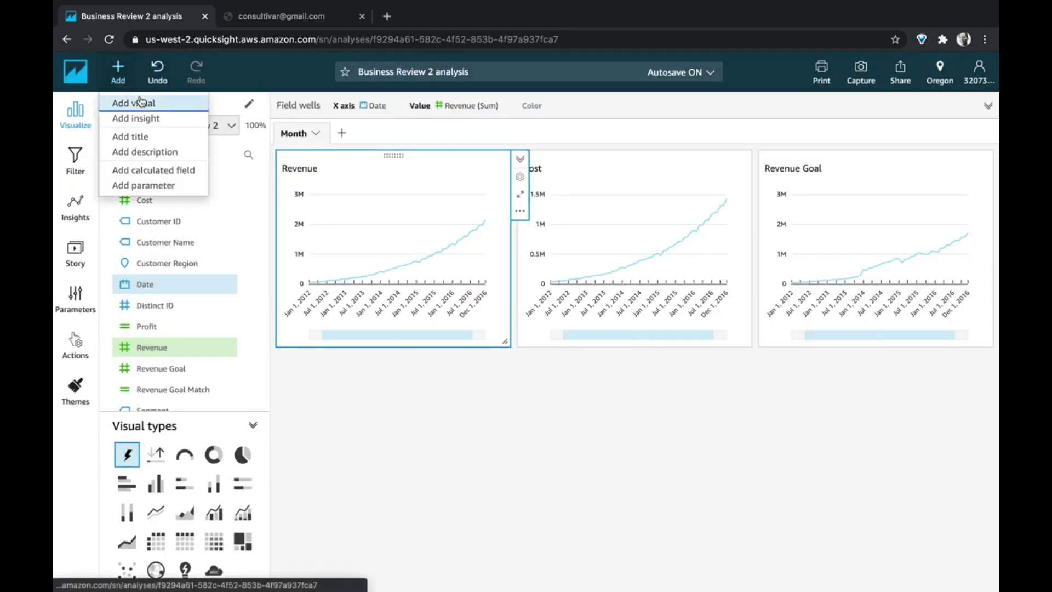
pyautogui.click(138, 103)
pyautogui.click(117, 74)
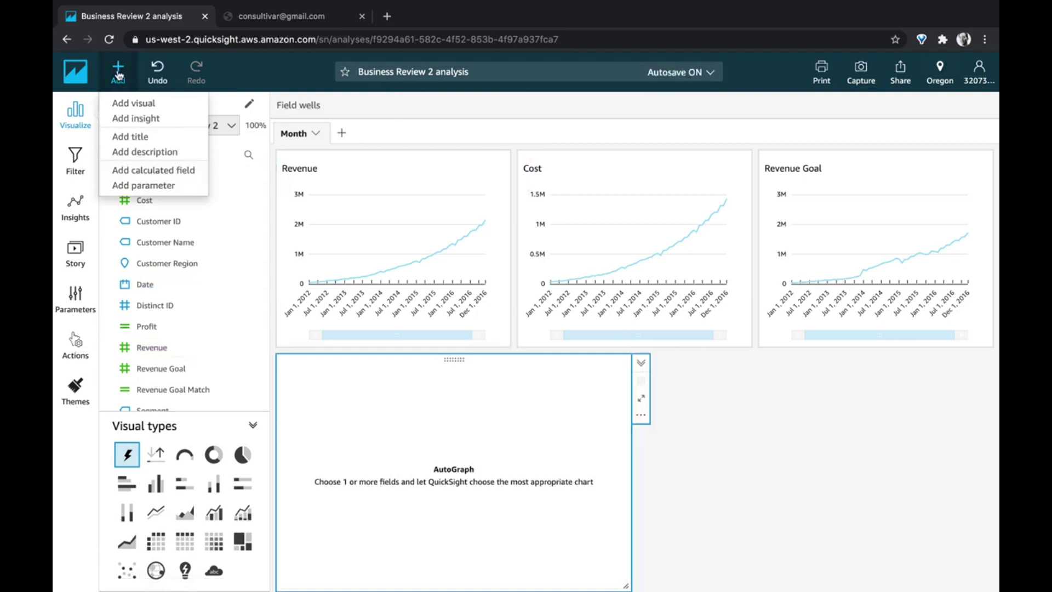
pyautogui.click(137, 103)
pyautogui.click(351, 378)
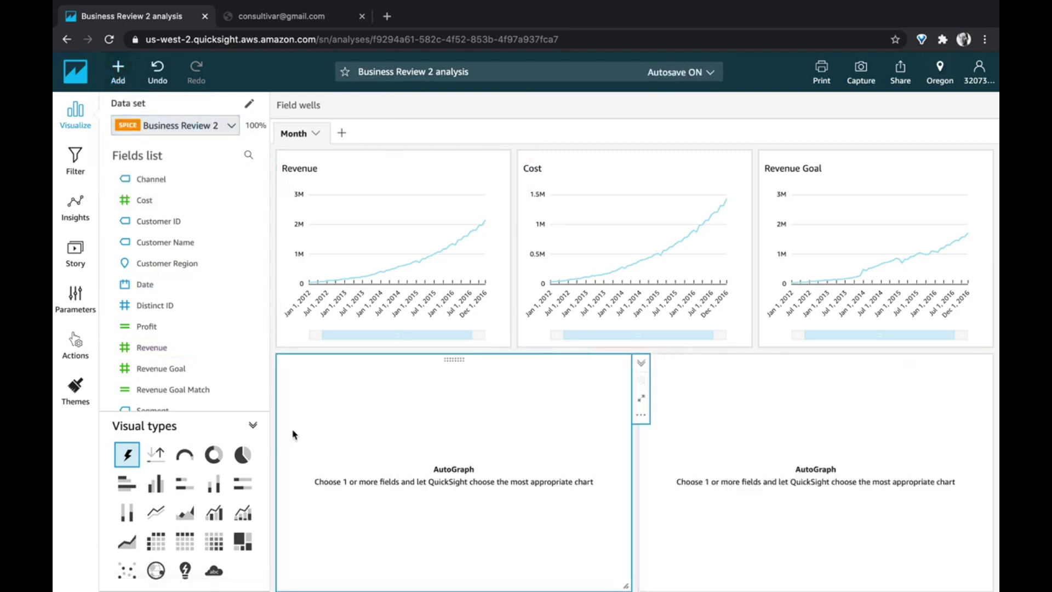
pyautogui.click(160, 290)
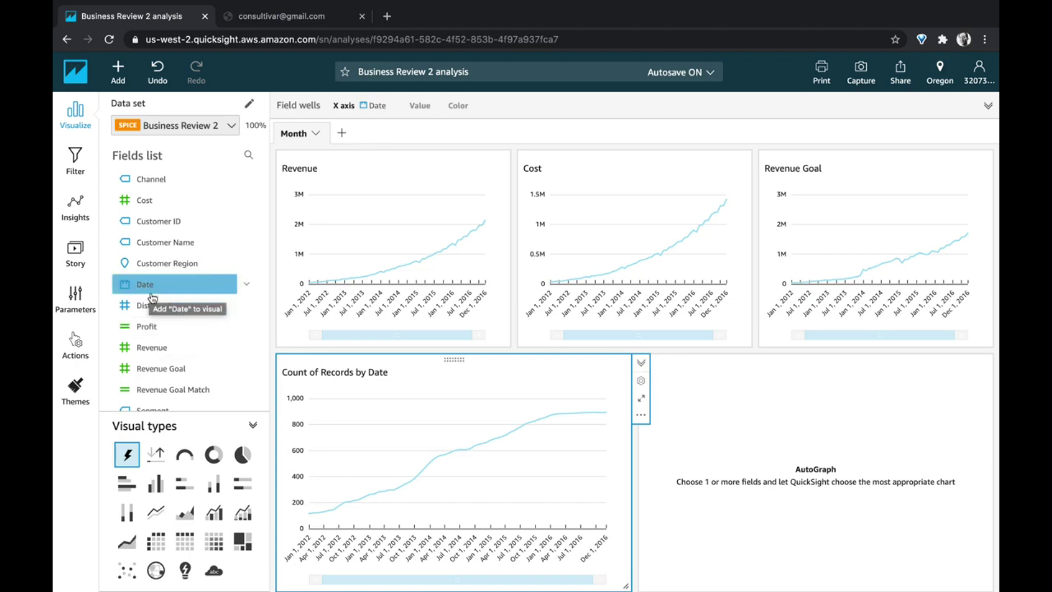
pyautogui.click(157, 331)
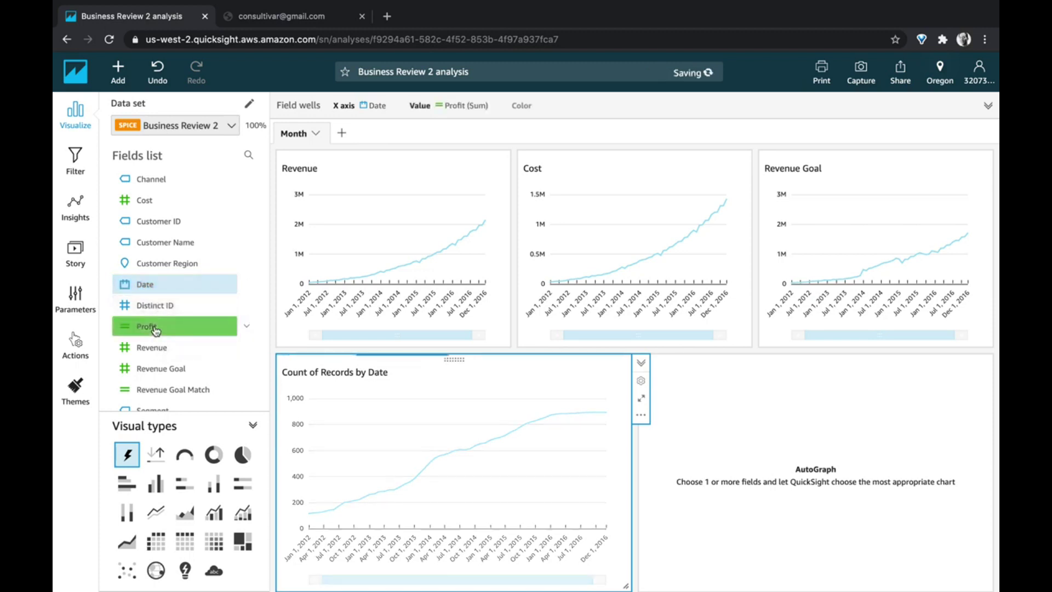
# Step: Chart Revenue Goal Match by Date in the other visual and show its filters
pyautogui.click(701, 405)
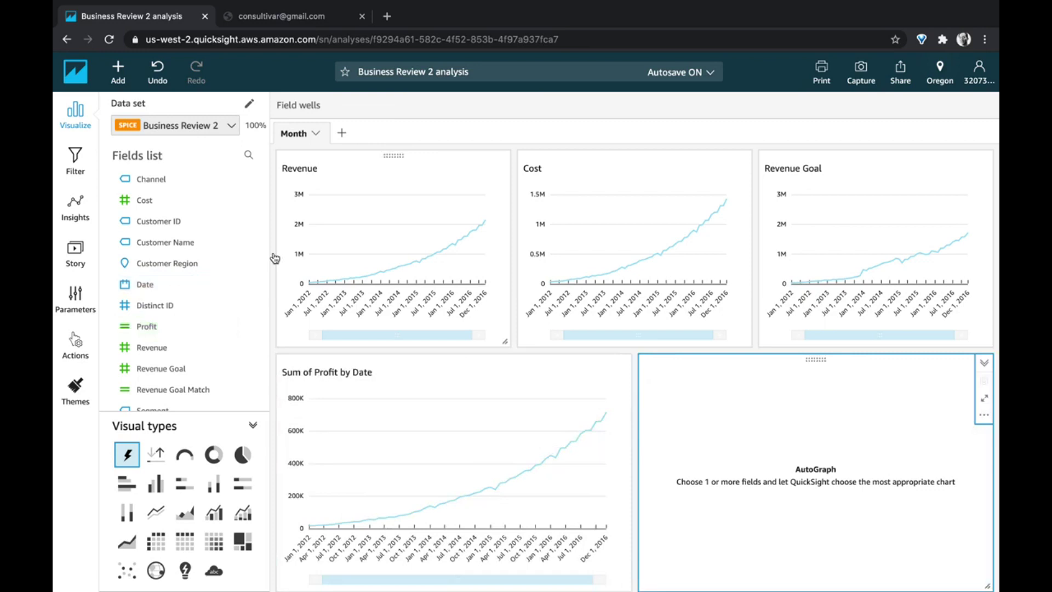
pyautogui.click(168, 286)
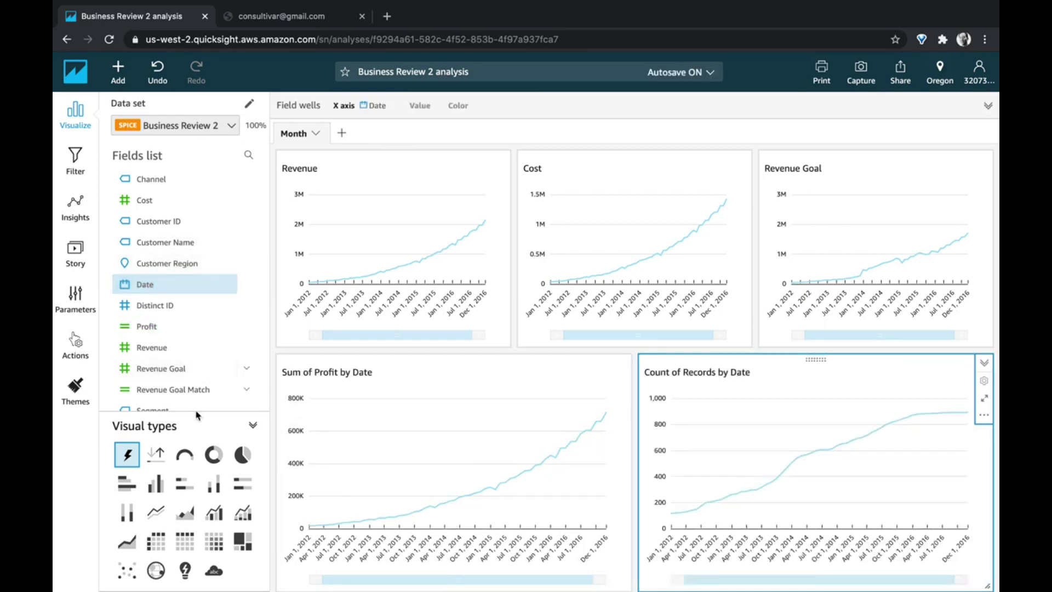
pyautogui.click(188, 390)
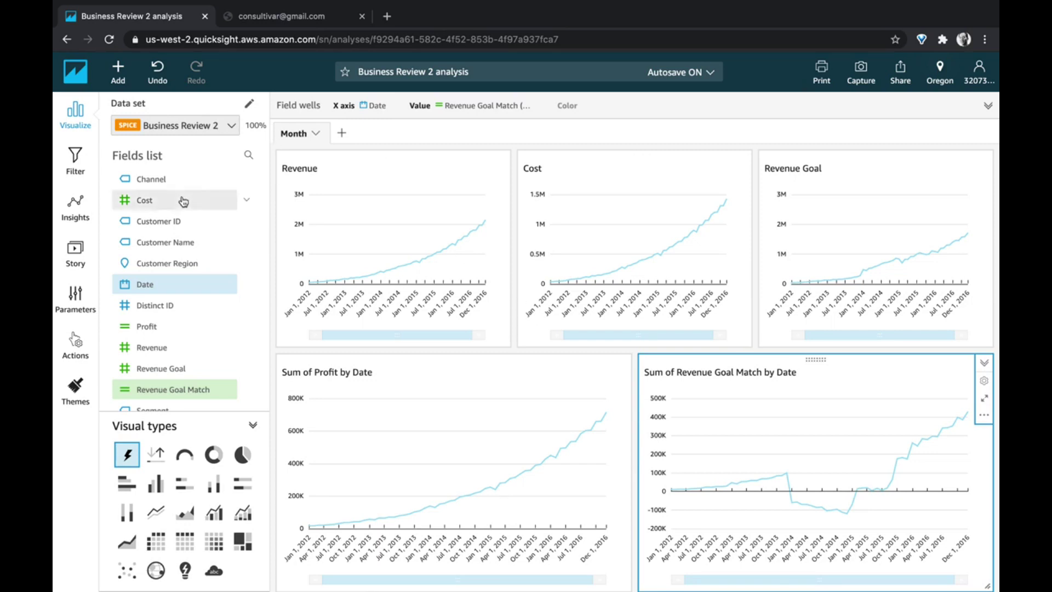
pyautogui.click(75, 158)
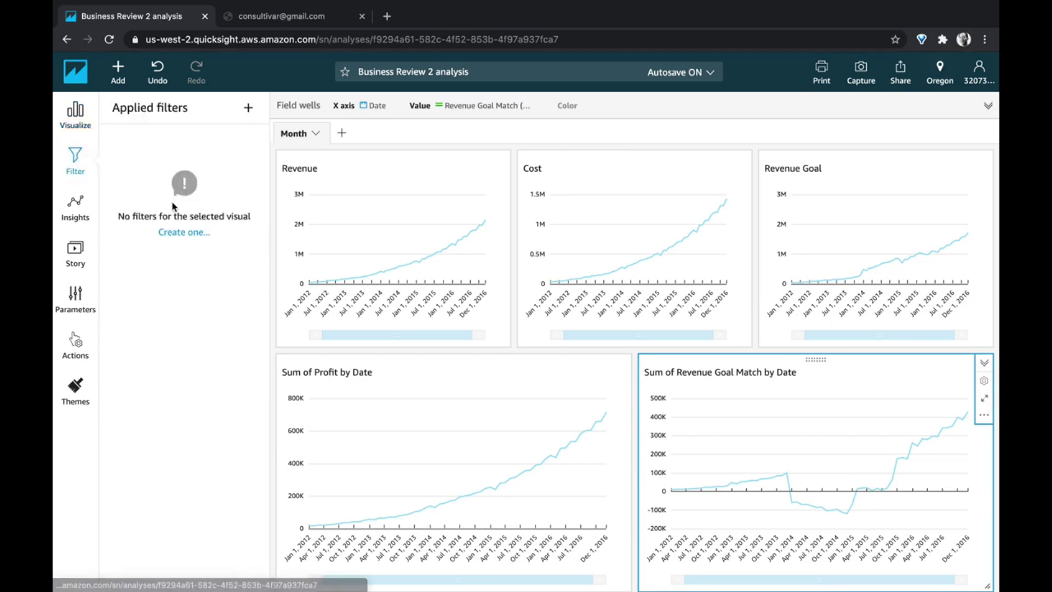
# Step: Create a filter on the Date field and scope it to all visuals
pyautogui.click(179, 232)
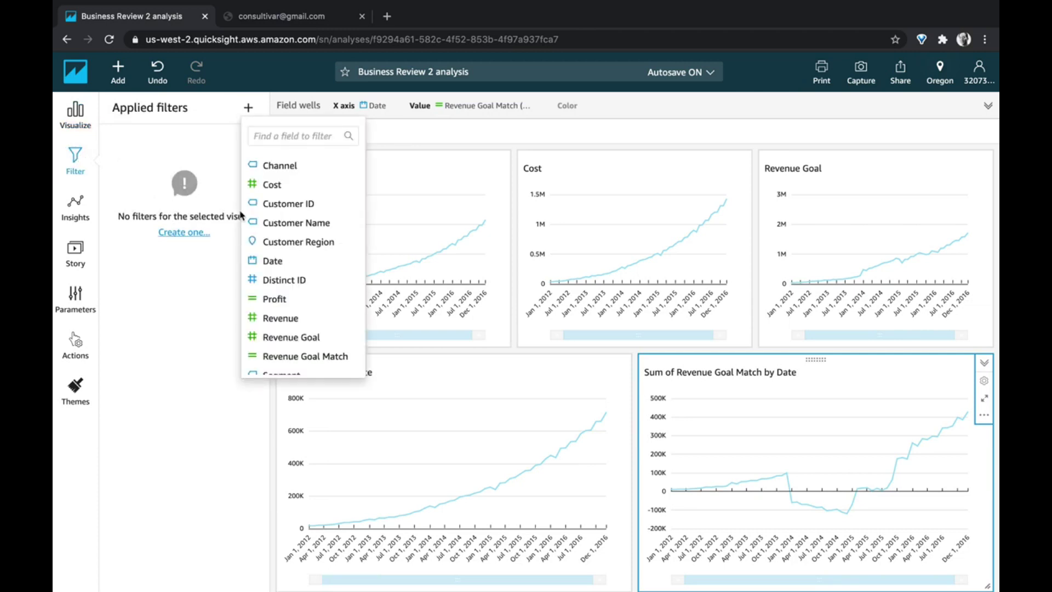
pyautogui.click(271, 261)
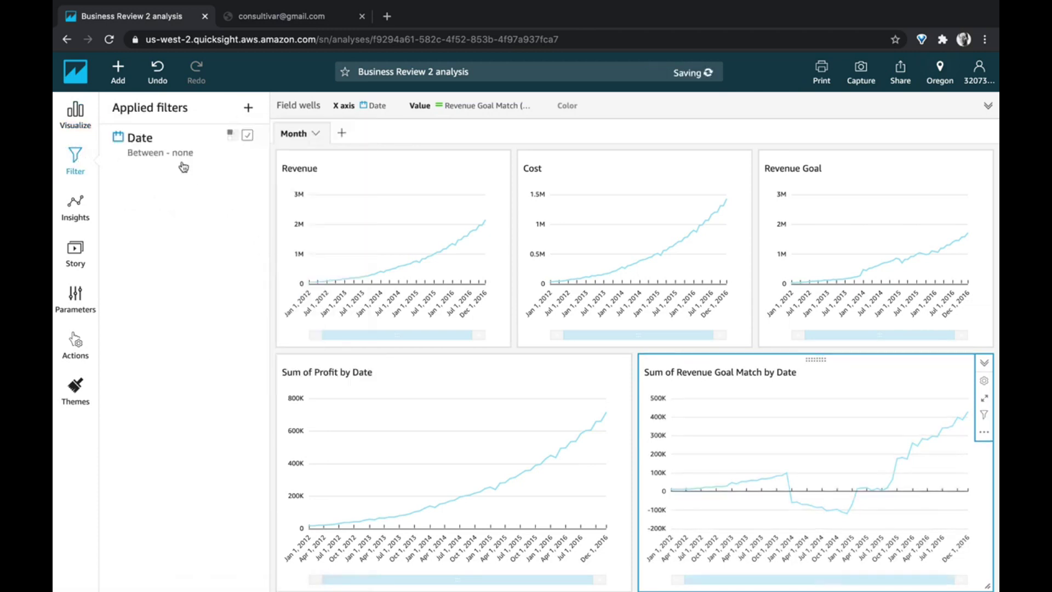
pyautogui.click(174, 141)
pyautogui.click(170, 141)
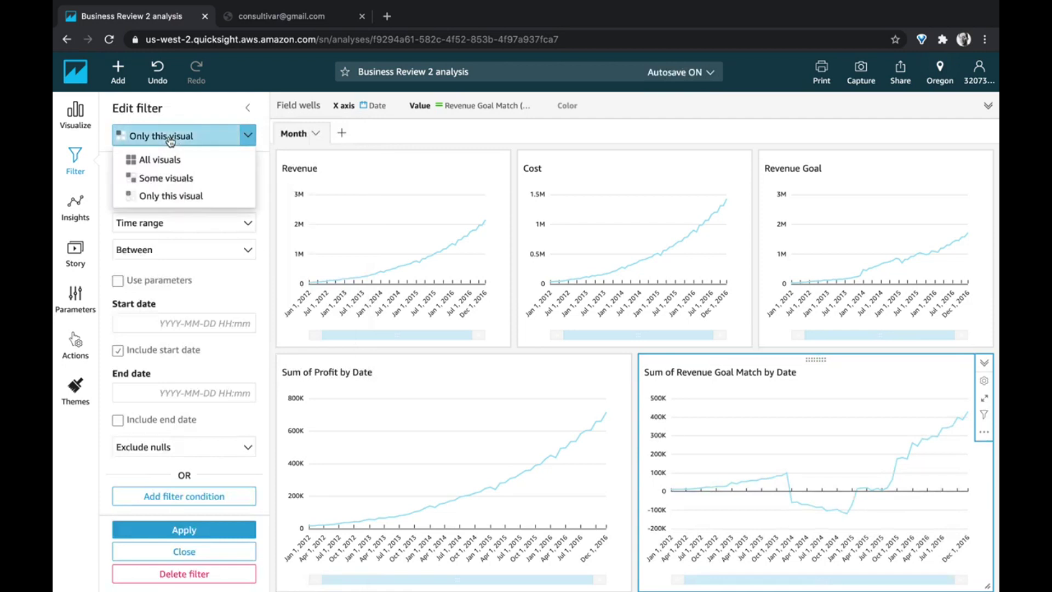
pyautogui.click(159, 159)
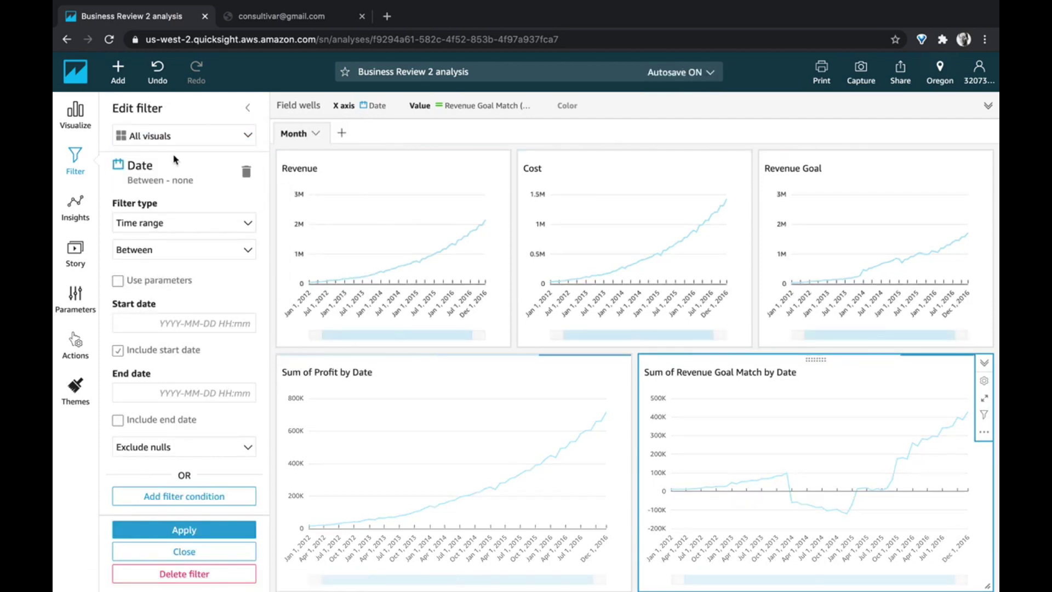
# Step: Make it a Top and bottom filter showing the top 6 Months by Date, and apply it
pyautogui.click(212, 223)
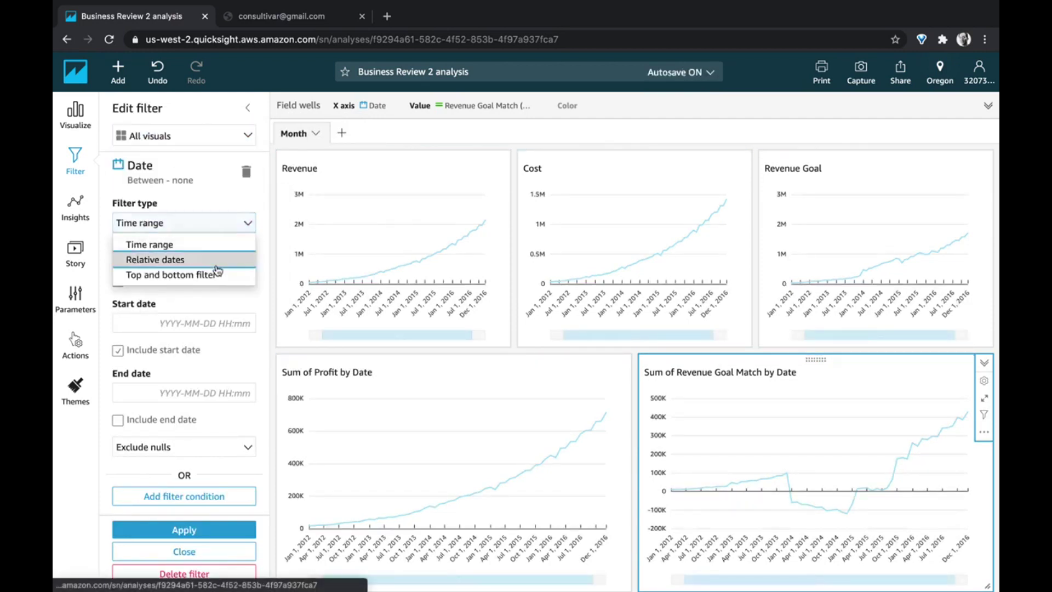
pyautogui.click(216, 266)
pyautogui.click(205, 222)
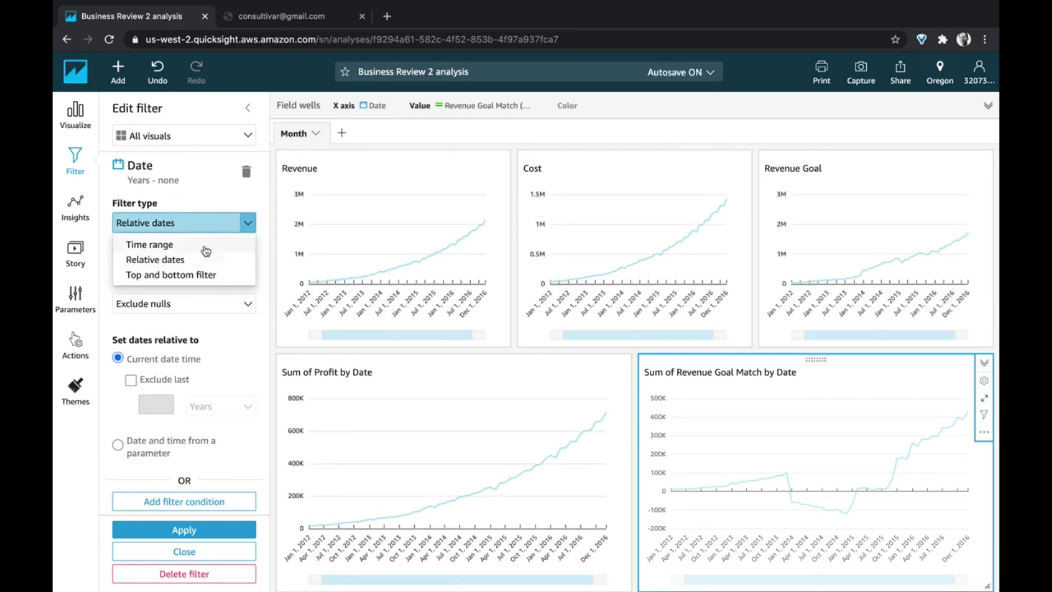
pyautogui.click(216, 275)
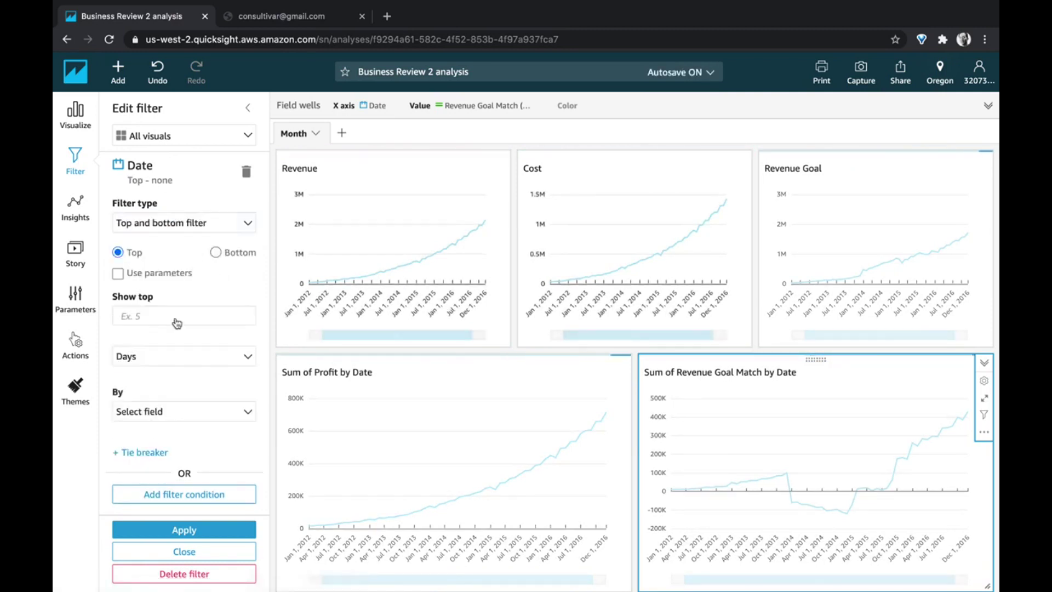
pyautogui.click(176, 319)
pyautogui.write('6')
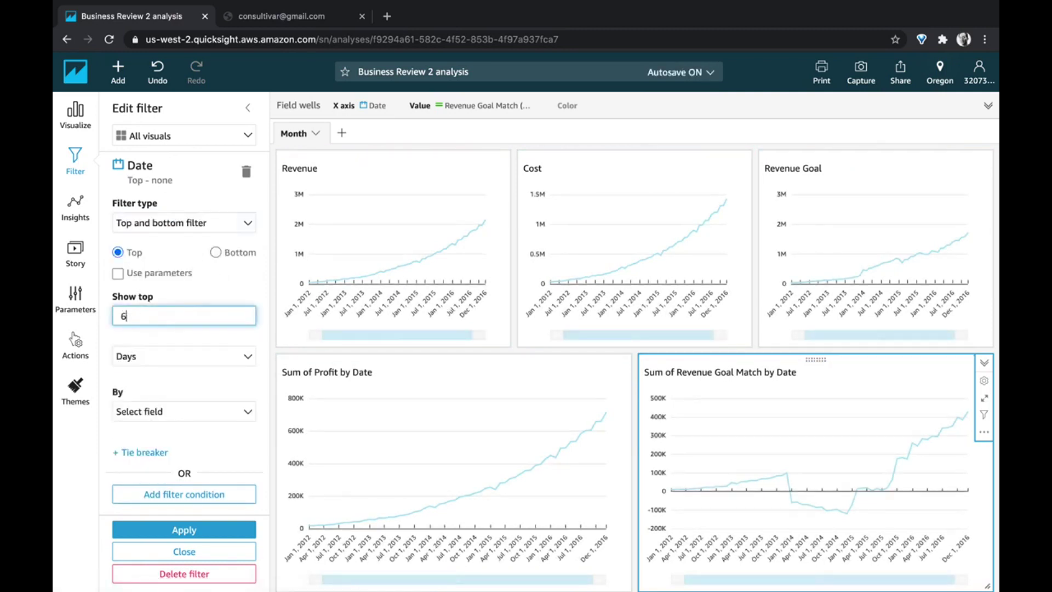
pyautogui.click(158, 357)
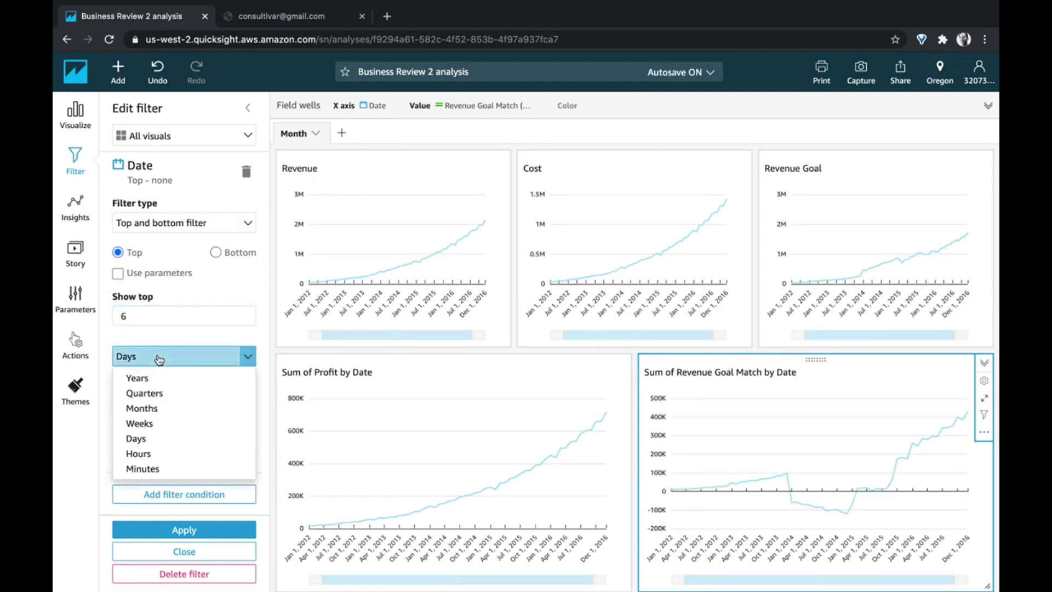
pyautogui.click(164, 409)
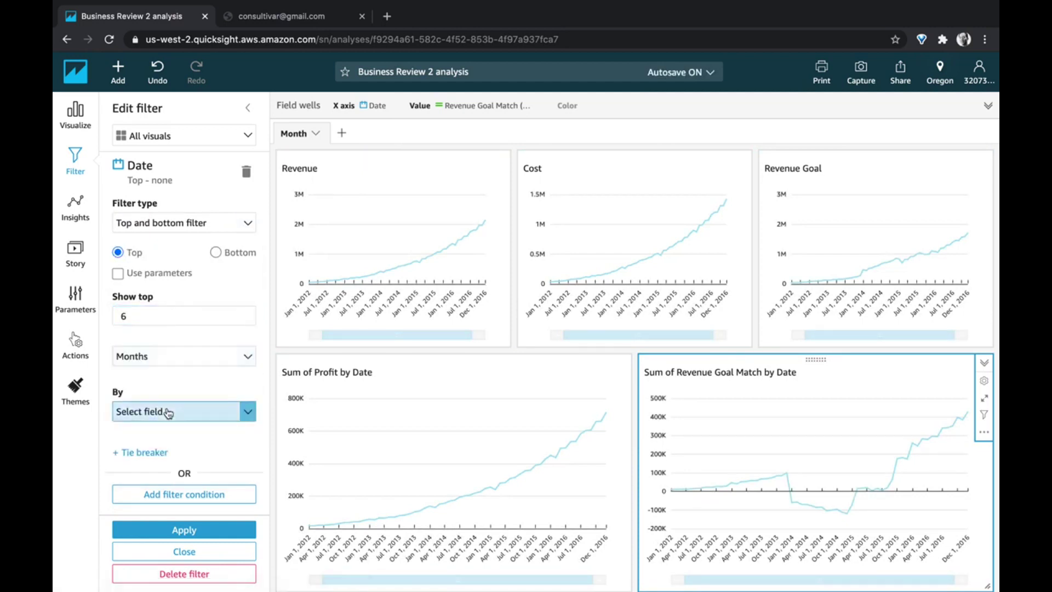
pyautogui.click(172, 411)
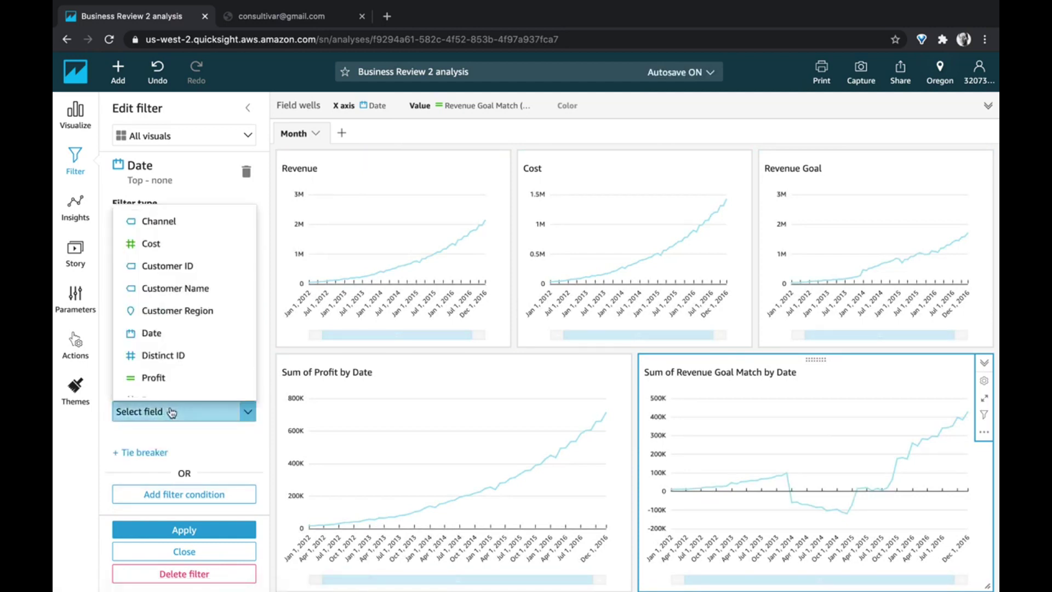
pyautogui.click(159, 333)
pyautogui.click(203, 532)
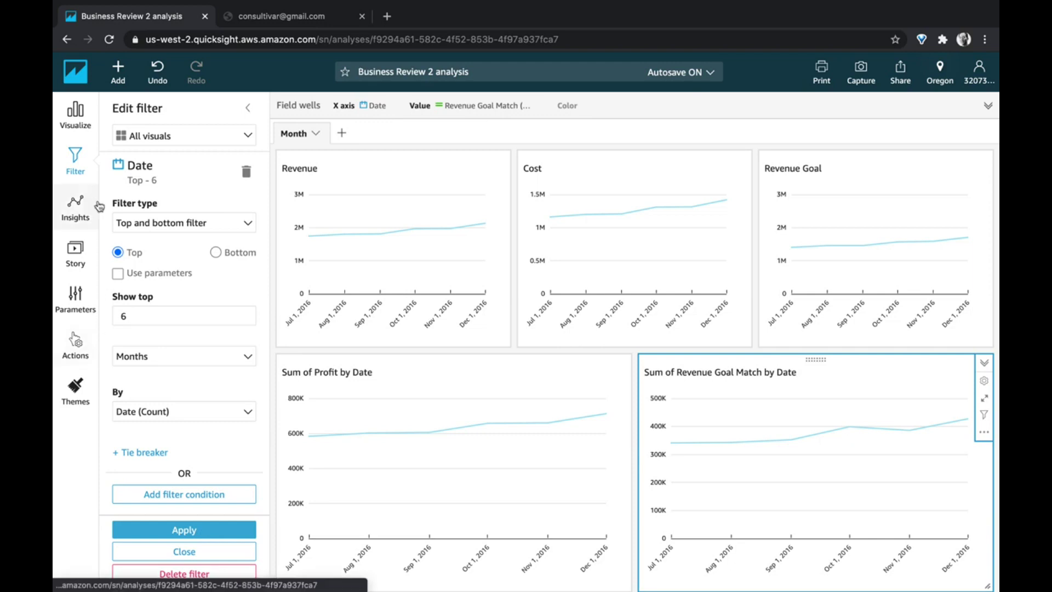
pyautogui.click(93, 119)
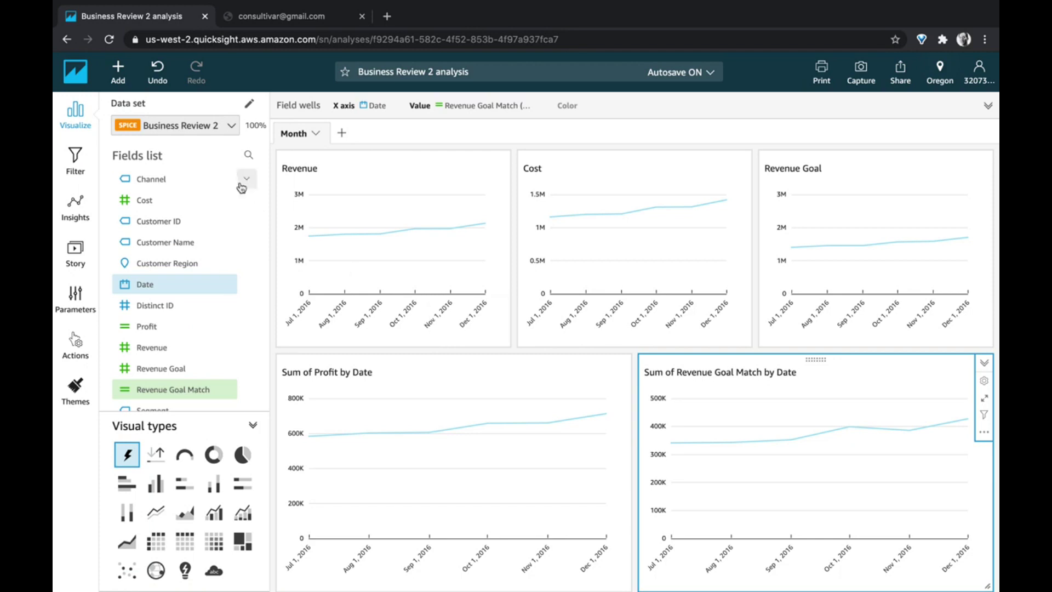
# Step: Add a pivot table with Date as rows and summed Revenue as values
pyautogui.scroll(-2, 367, 292)
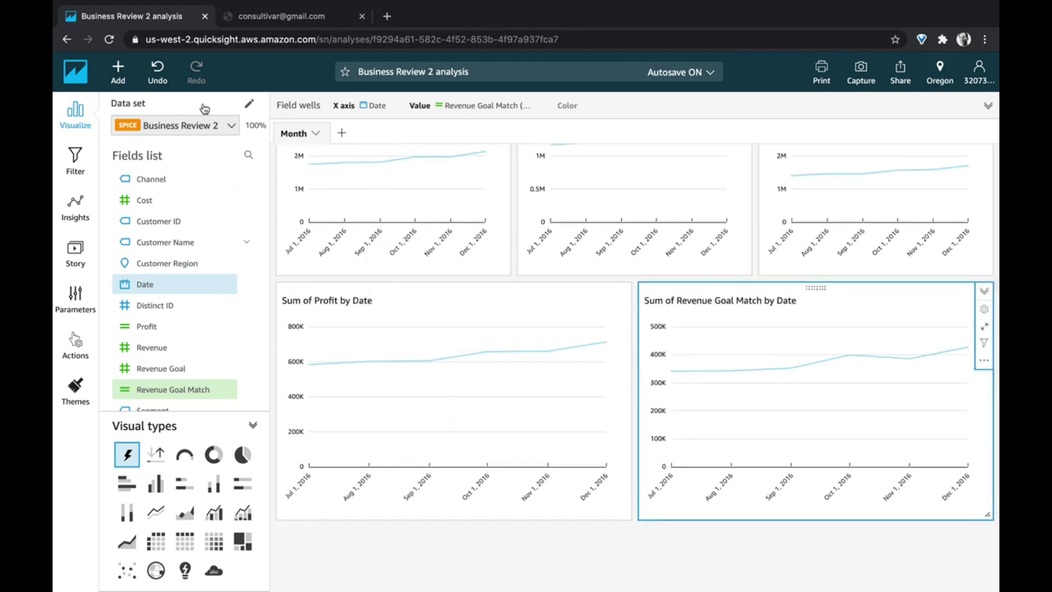
pyautogui.click(123, 61)
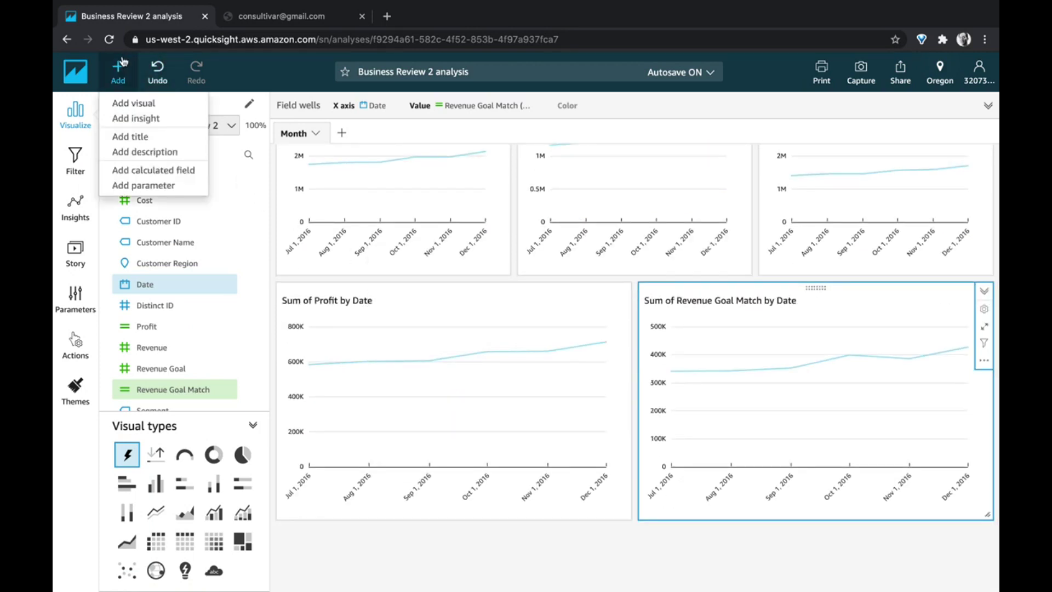
pyautogui.click(134, 103)
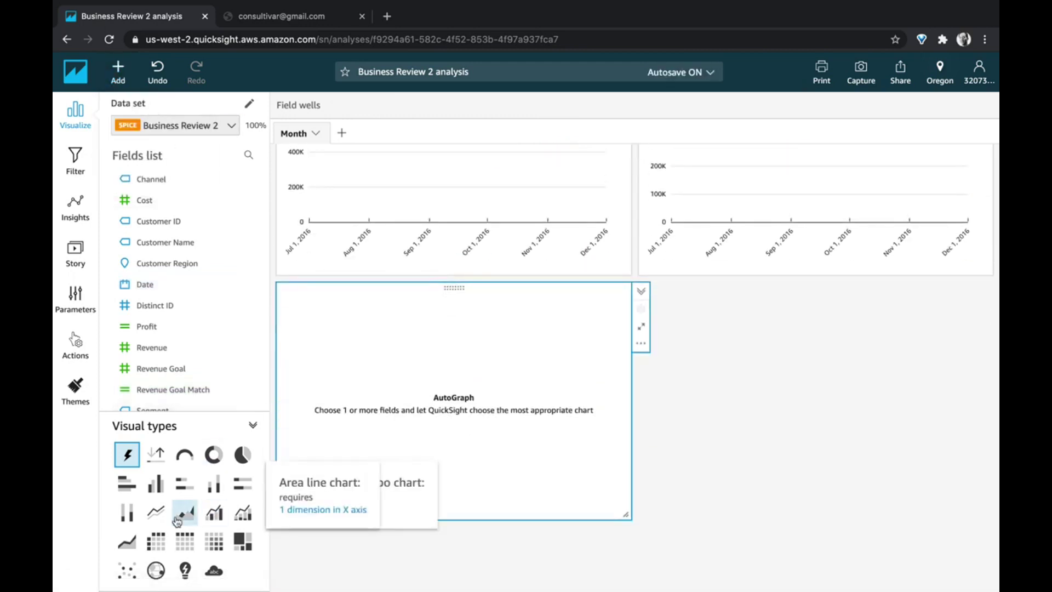
pyautogui.click(159, 537)
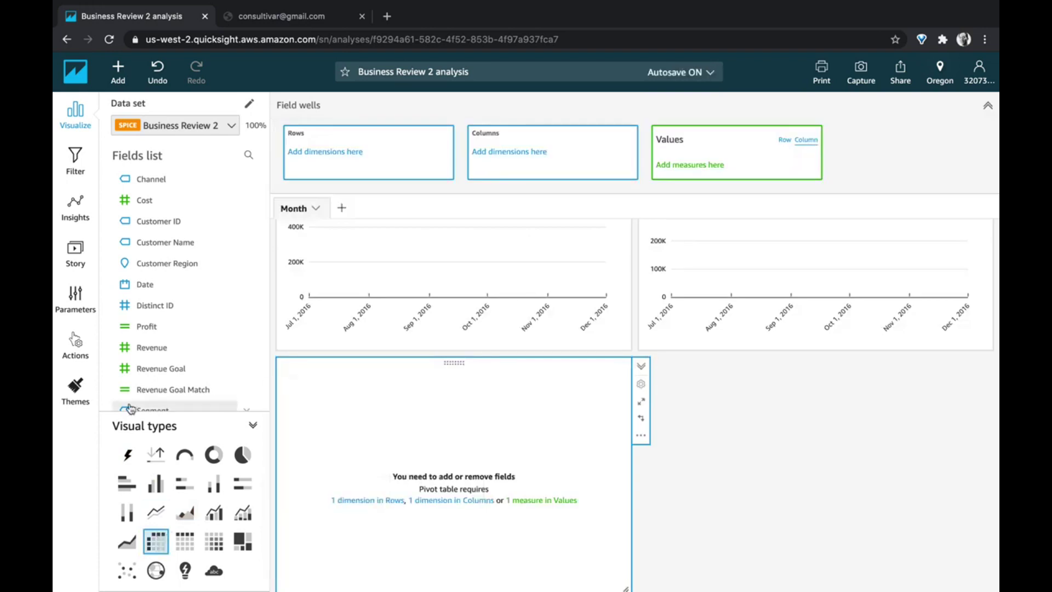
pyautogui.click(141, 283)
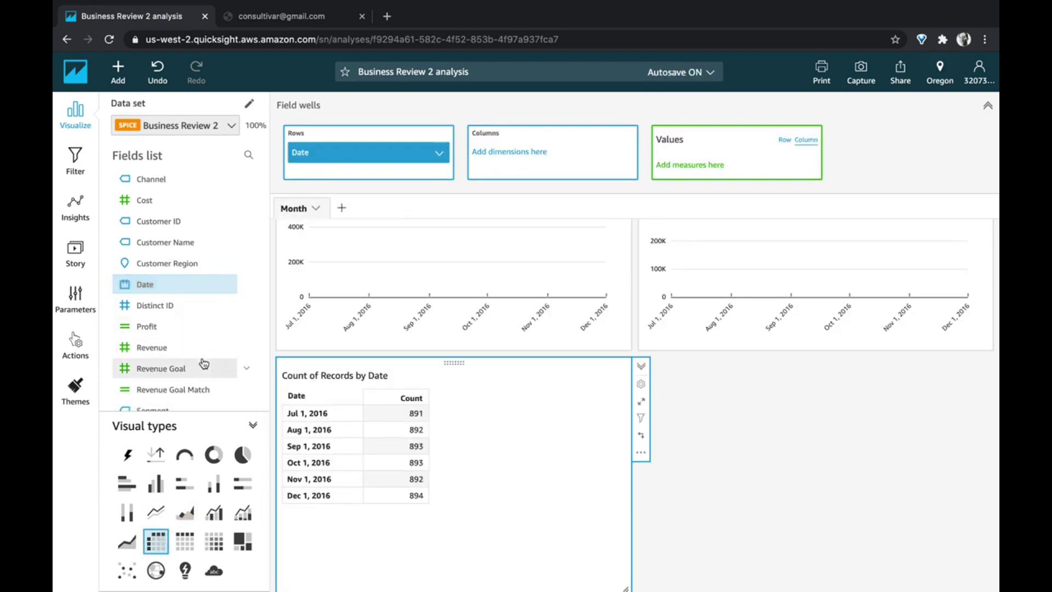
pyautogui.click(152, 349)
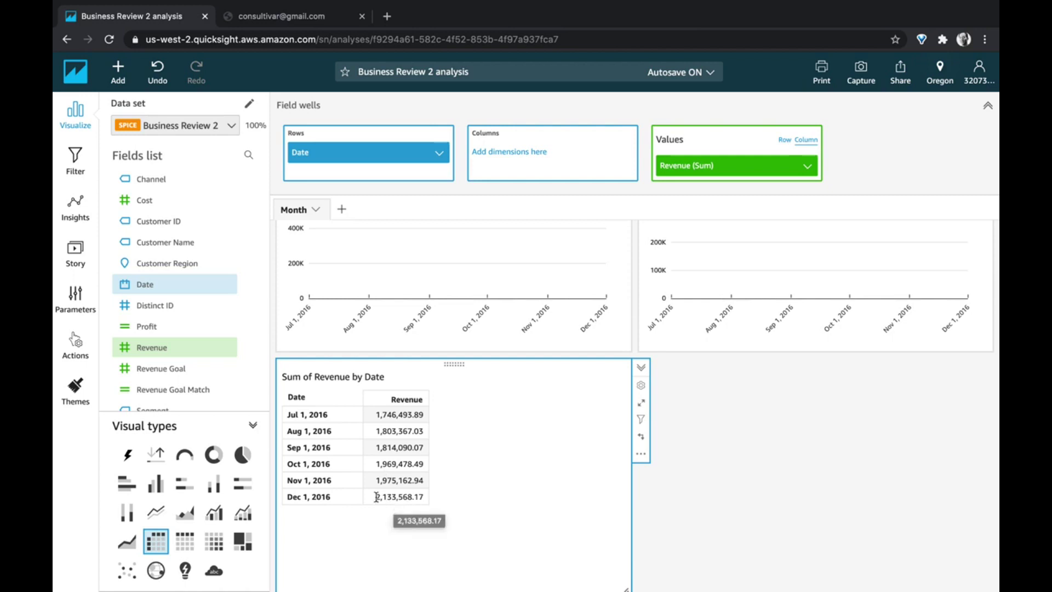
# Step: Highlight the Dec 1 and Sep 1, 2016 revenue figures, then clear the highlight
pyautogui.moveTo(376, 495); pyautogui.dragTo(421, 495)
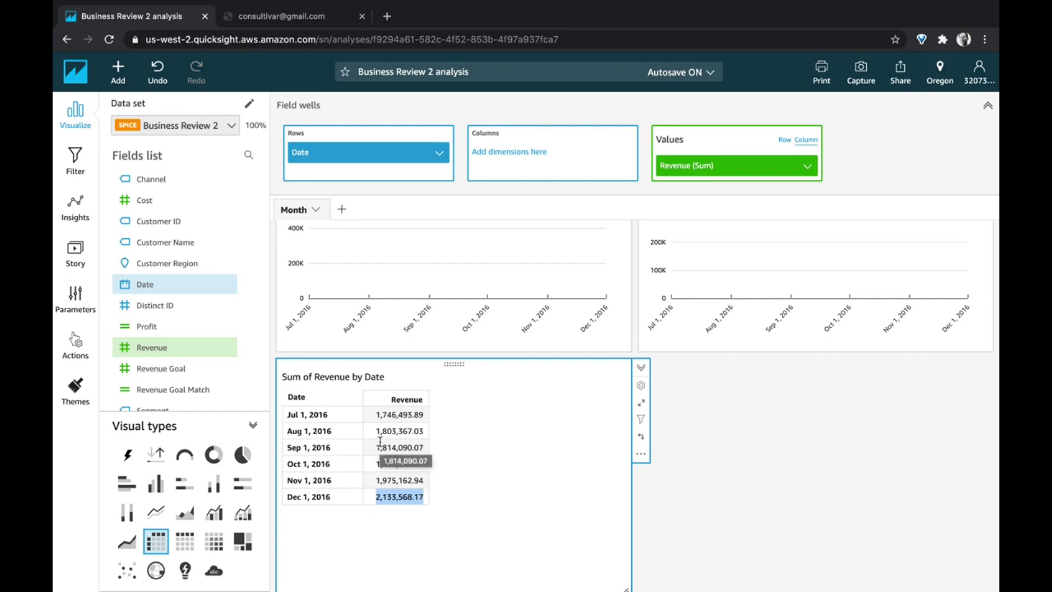
pyautogui.moveTo(376, 447); pyautogui.dragTo(420, 445)
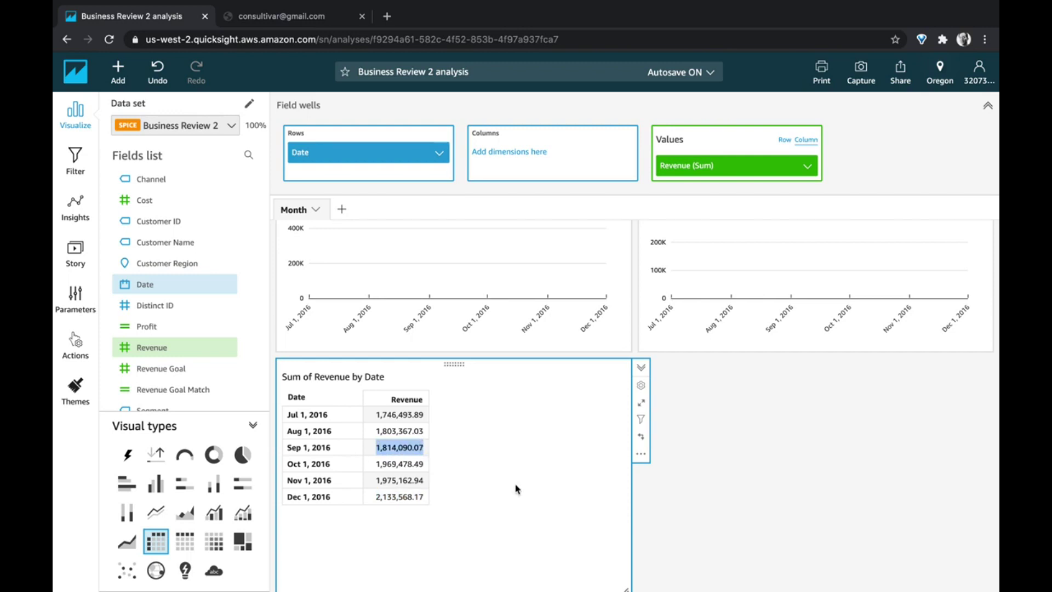
pyautogui.scroll(-2, 671, 490)
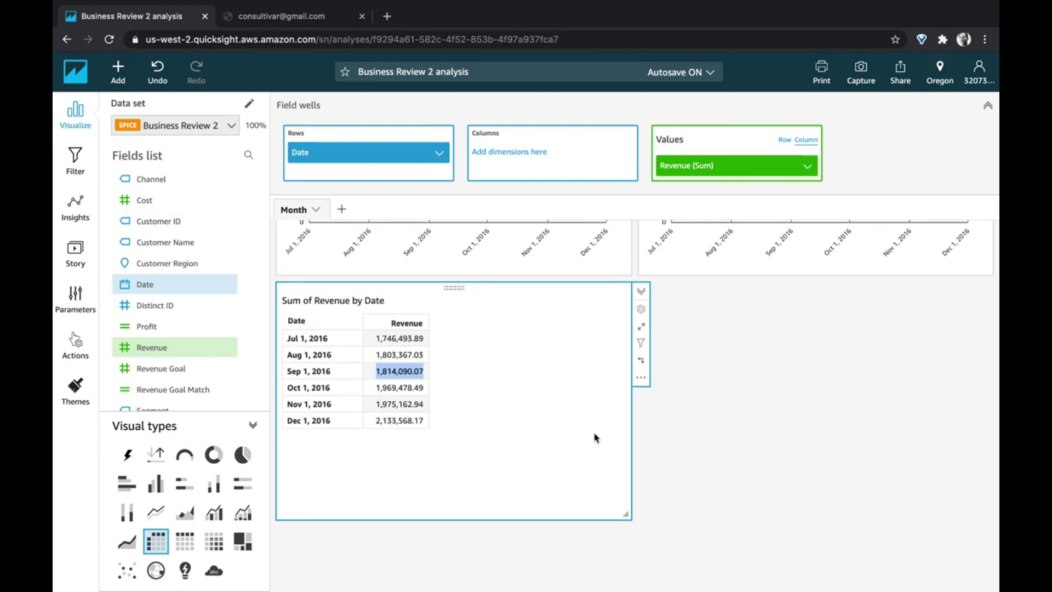
pyautogui.click(673, 448)
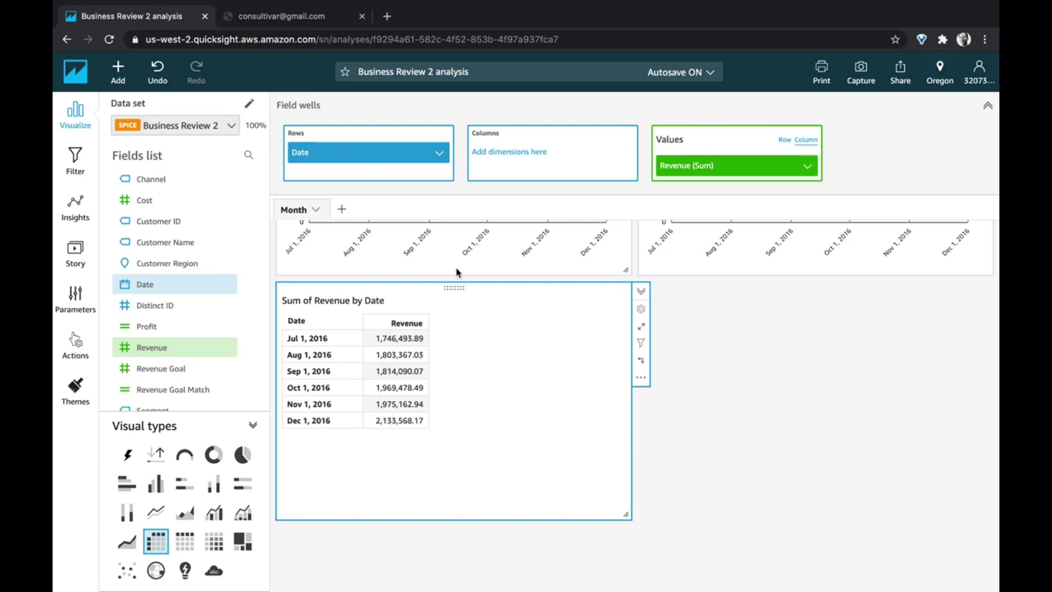
pyautogui.click(126, 85)
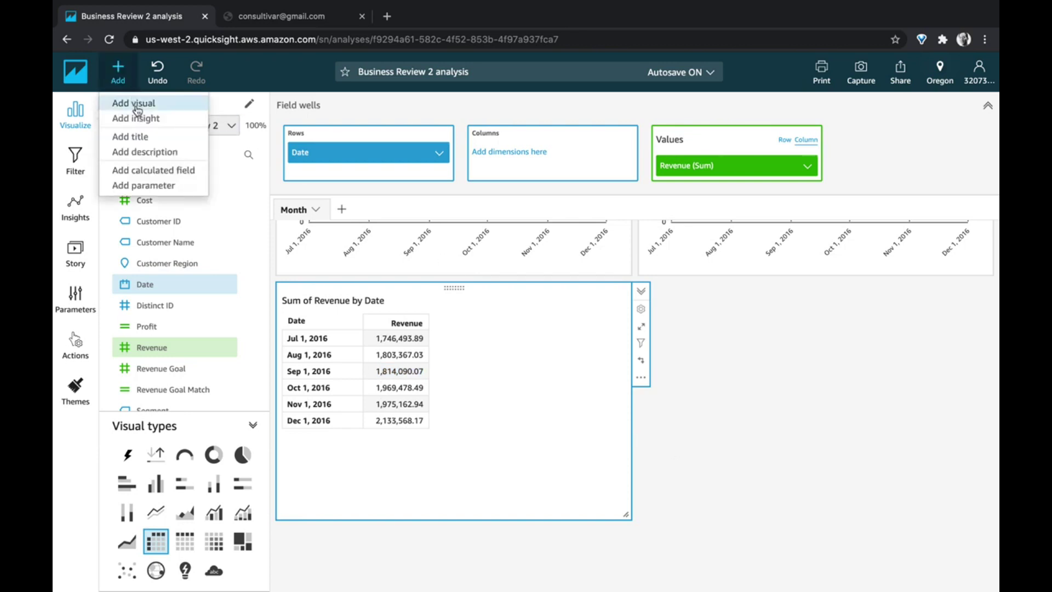
# Step: Create calculated field Last Date with formula parseDate('12/1/2016','MM/dd/yyyy')
pyautogui.click(175, 170)
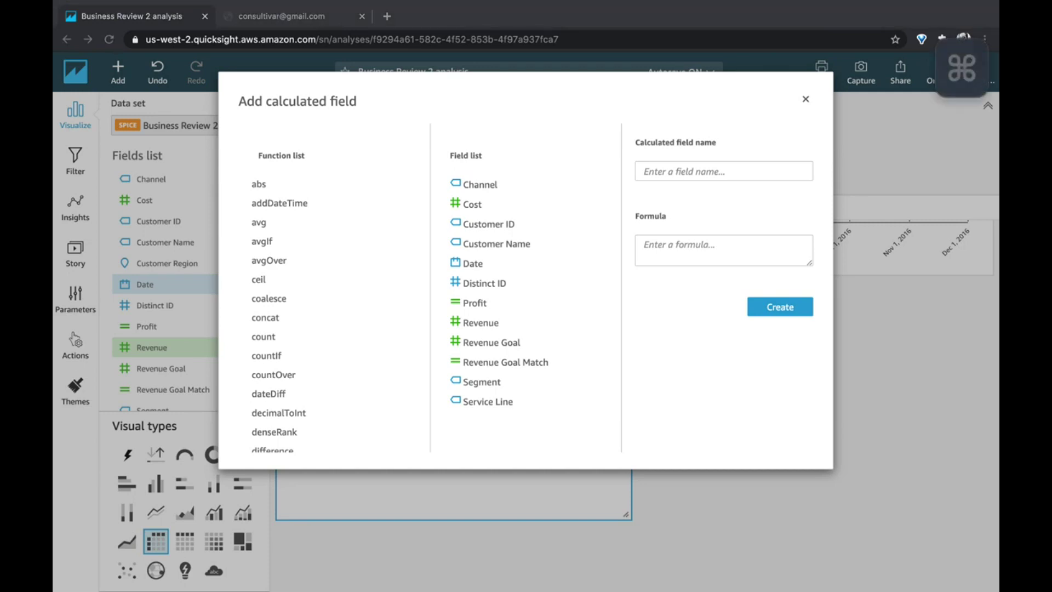
pyautogui.click(677, 171)
pyautogui.press('Up')
pyautogui.press('Return')
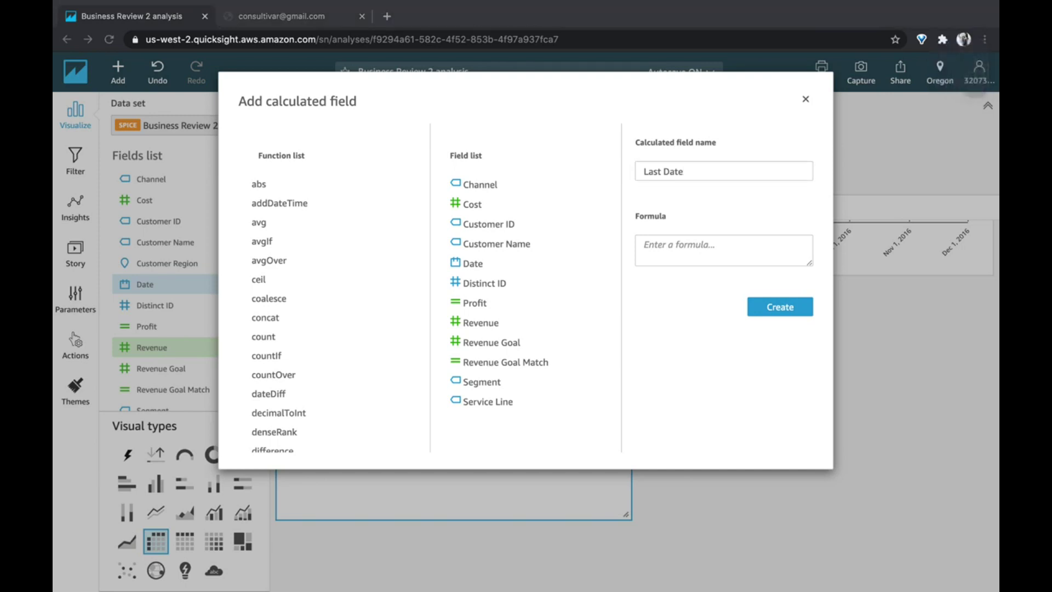
pyautogui.click(763, 257)
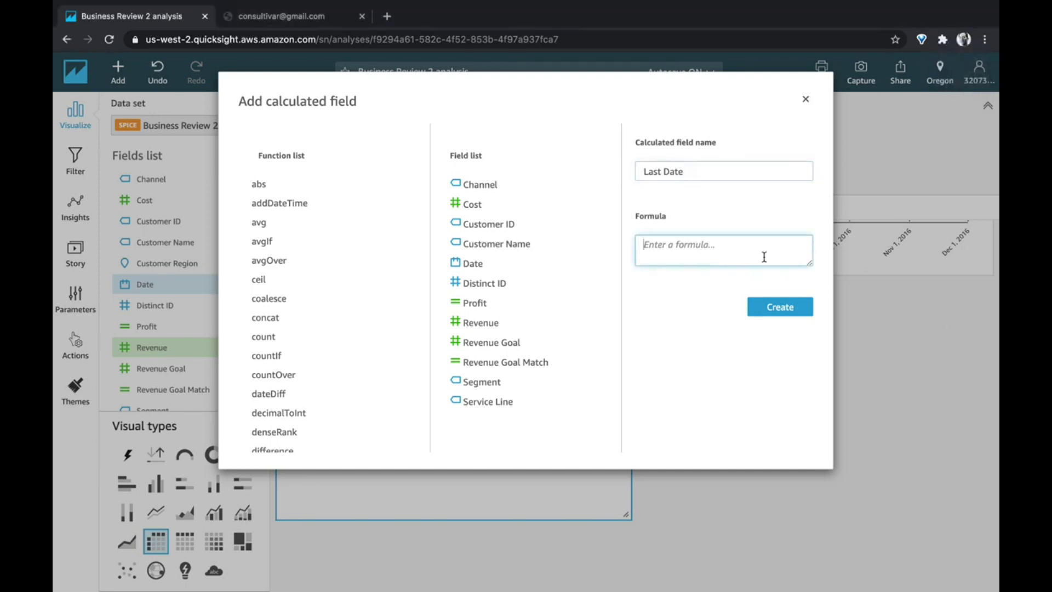
pyautogui.write("parseDate('12/1/2016','MM/dd/yyyy')")
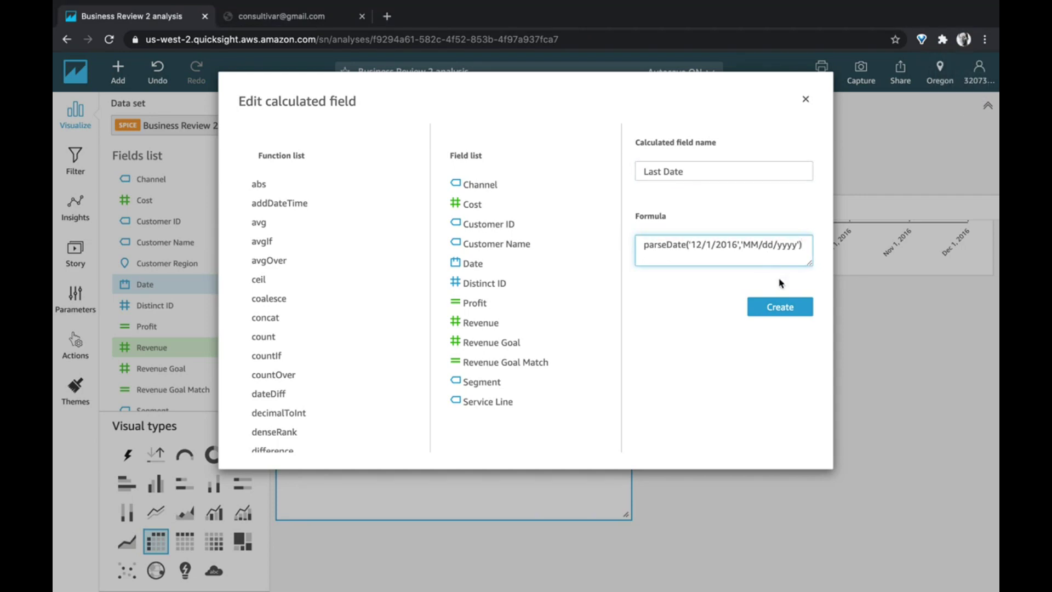
pyautogui.click(789, 307)
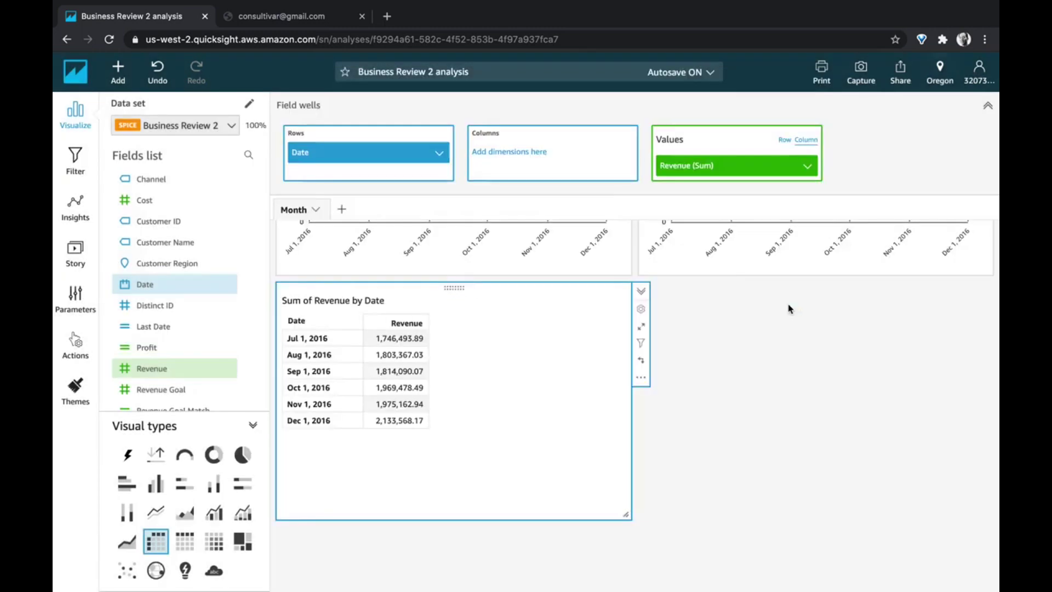
# Step: Start a new calculated field named Revenue Three Month Change
pyautogui.click(118, 72)
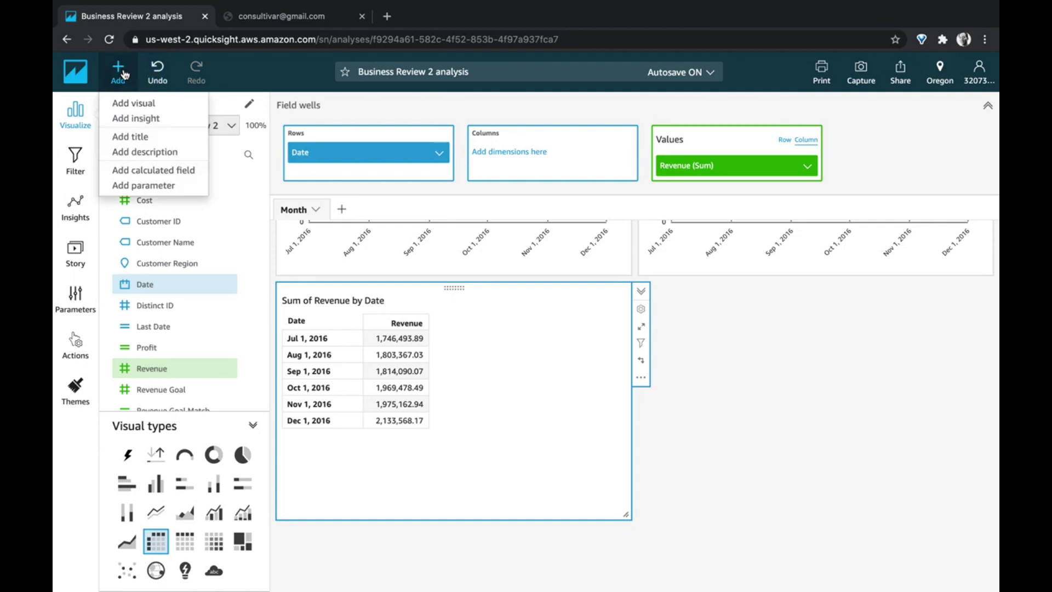
pyautogui.click(147, 170)
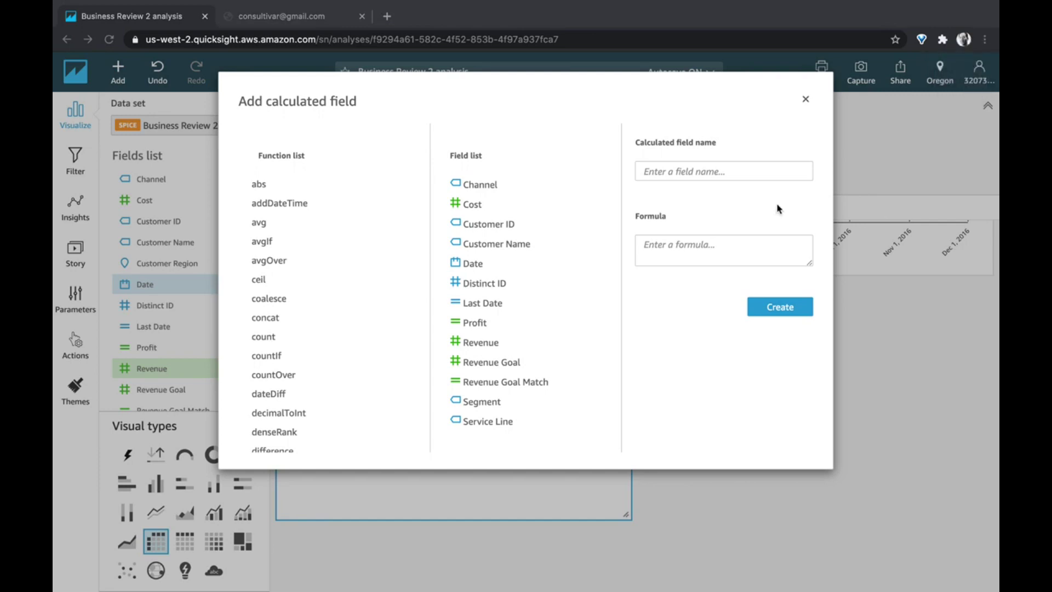
pyautogui.click(752, 173)
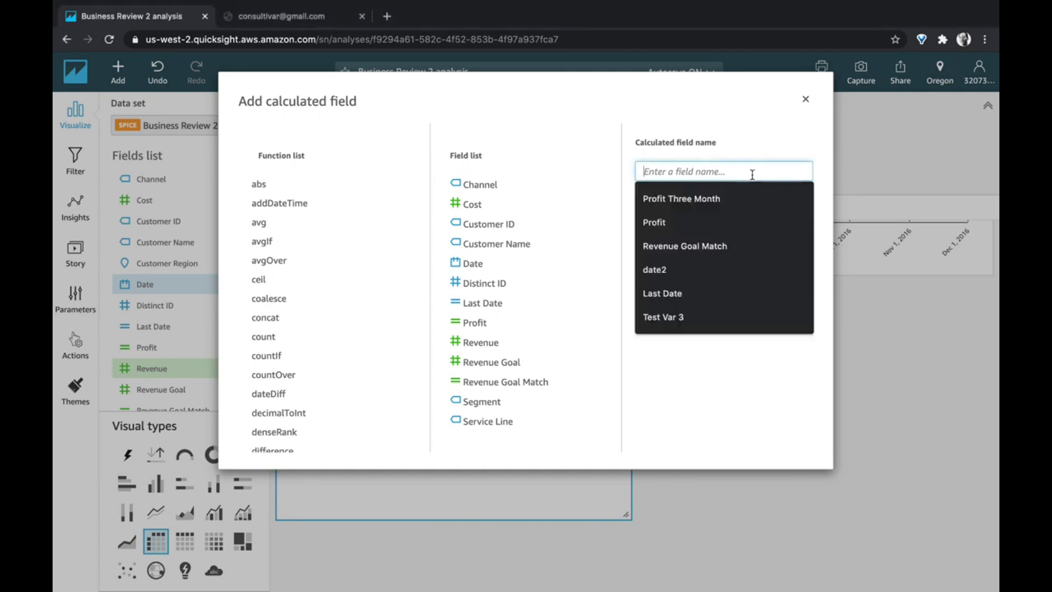
pyautogui.write('Revenue Three Month Change')
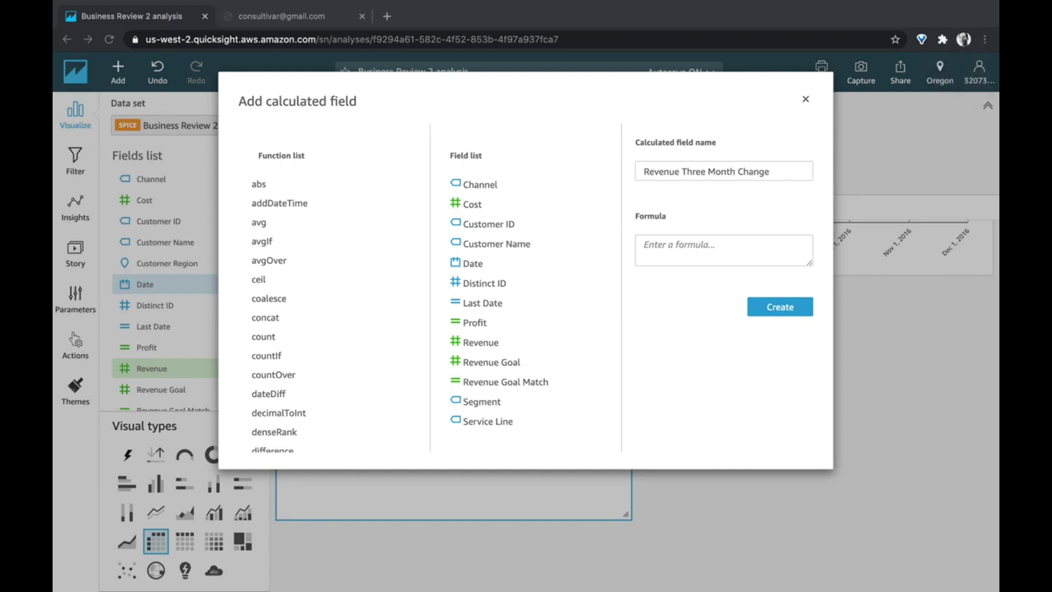
# Step: Enter the partial formula sum(ifelse(Date = {Last Date},{Revenue},0)) - sum(ifelse(dateDiff(...)))
pyautogui.click(683, 253)
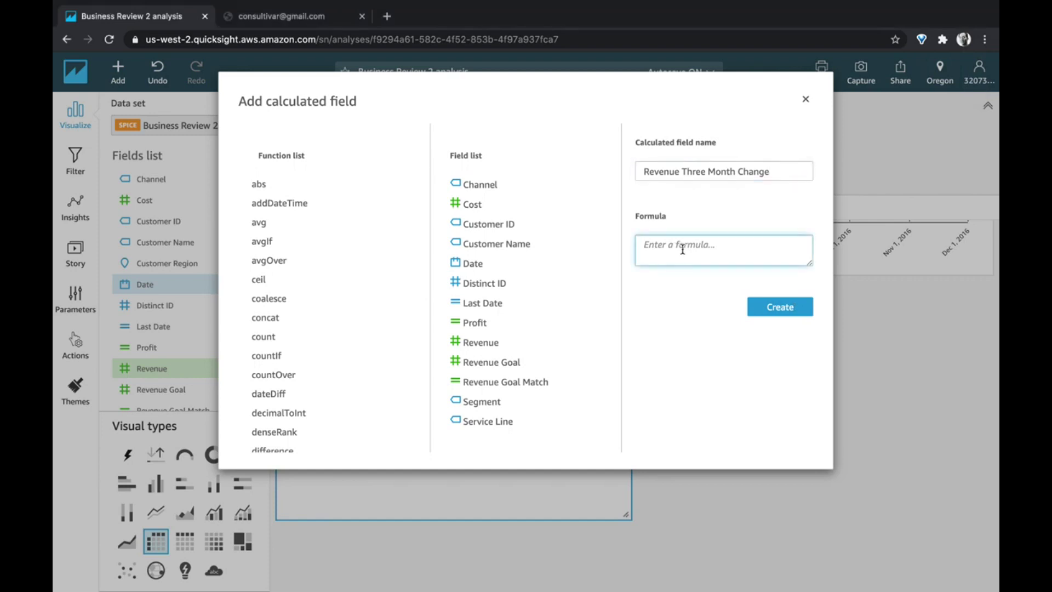
pyautogui.press('super+v')
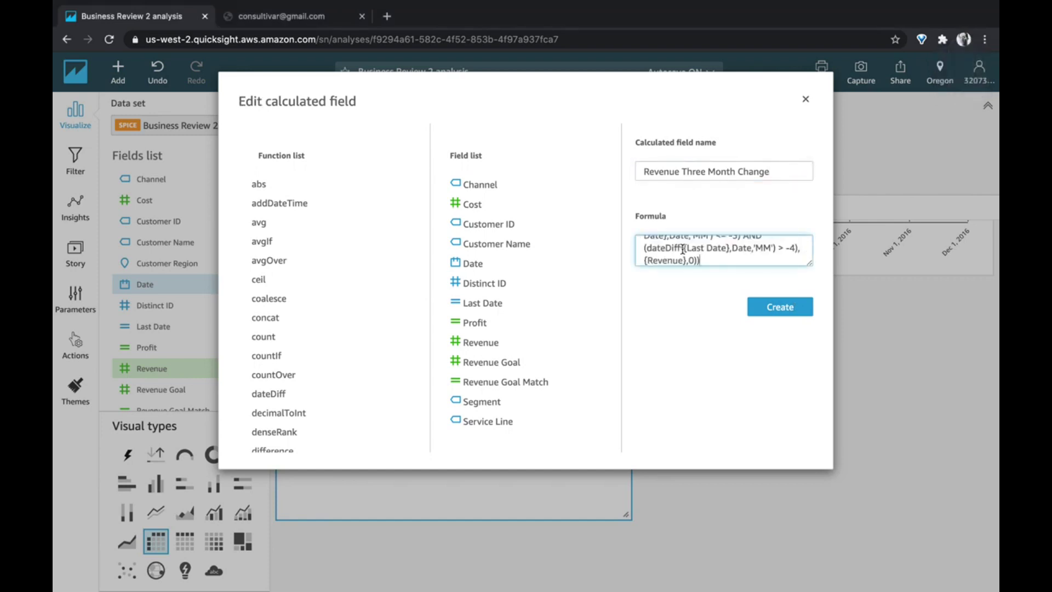
pyautogui.scroll(3, 644, 245)
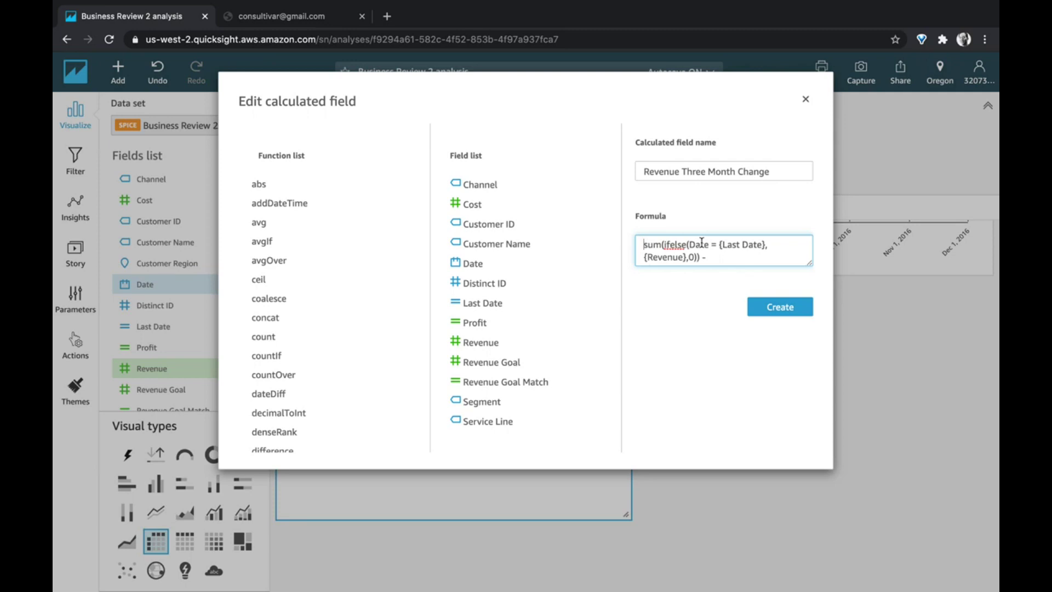
pyautogui.press('Left')
pyautogui.press('Left')
pyautogui.hotkey('ctrl', 'v')
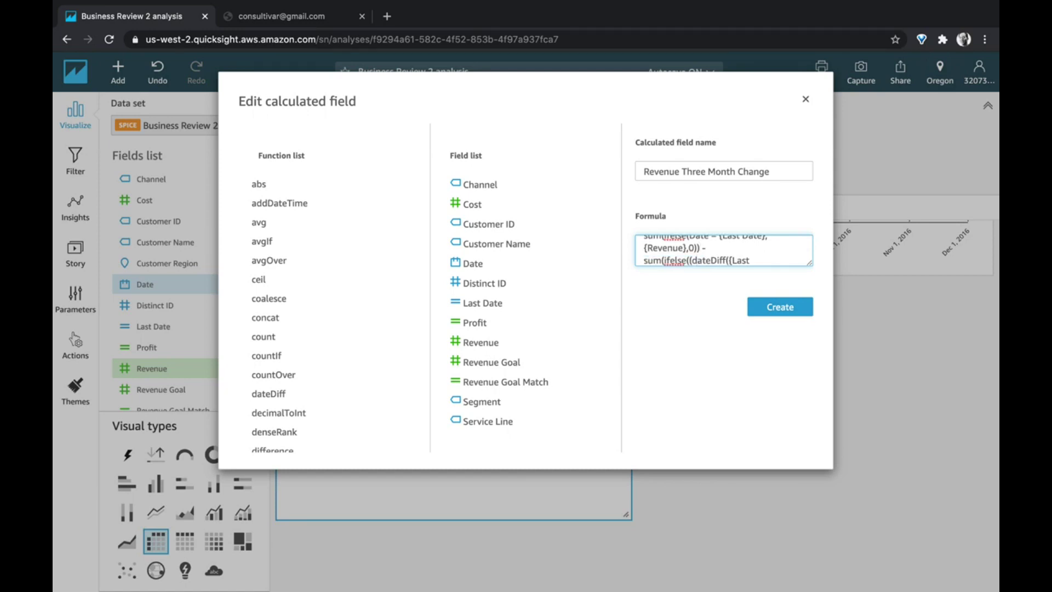
pyautogui.click(363, 261)
# Step: Add the dateDiff({Last Date},Date,'MM') > -4 revenue term and create Revenue Three Month Change
pyautogui.scroll(-1, 362, 262)
pyautogui.scroll(-5, 362, 262)
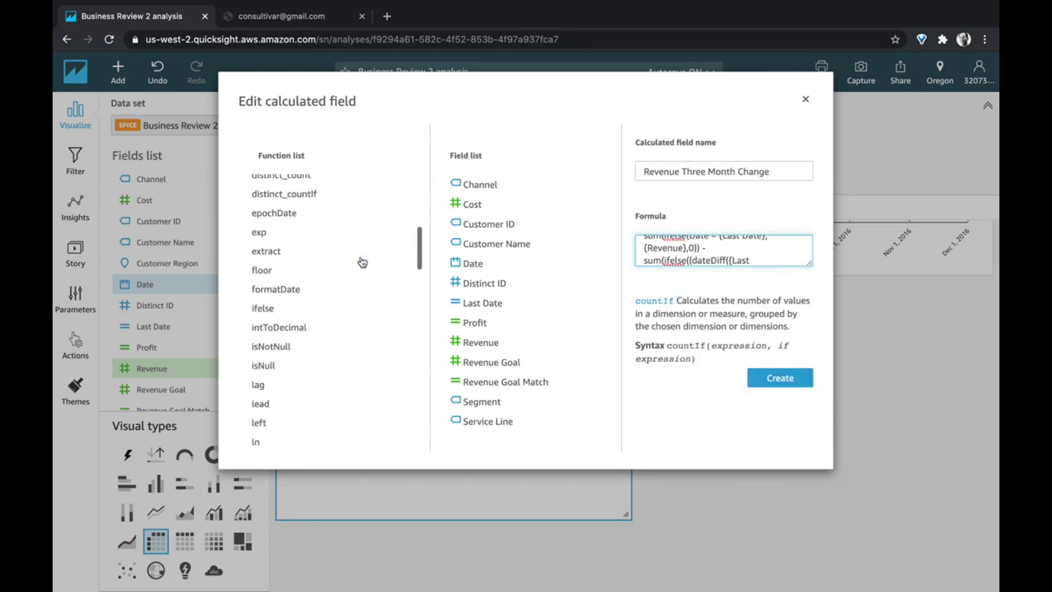
pyautogui.scroll(-10, 363, 261)
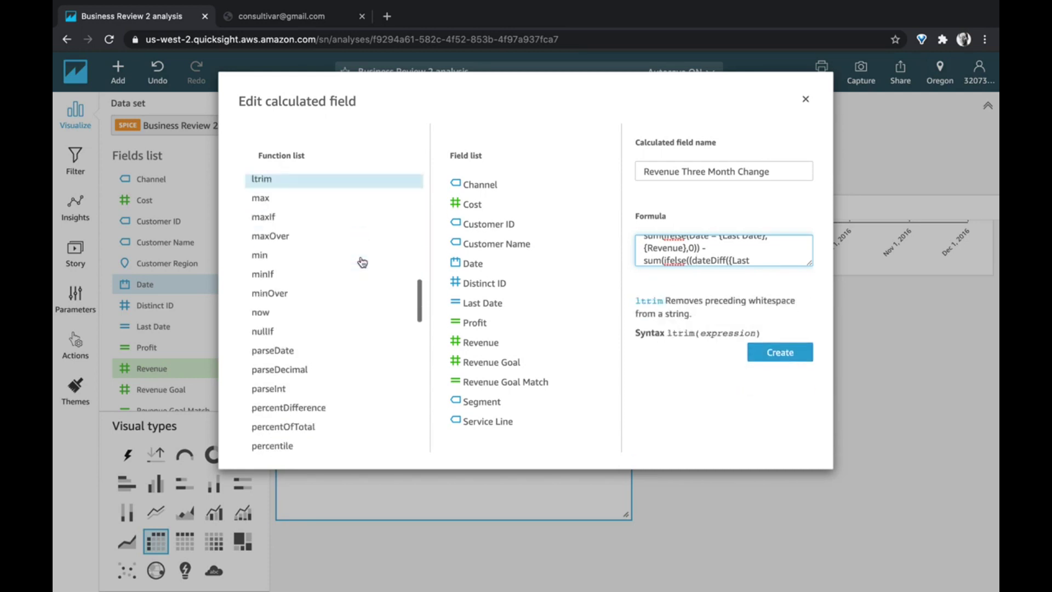
pyautogui.scroll(-3, 362, 260)
pyautogui.click(362, 260)
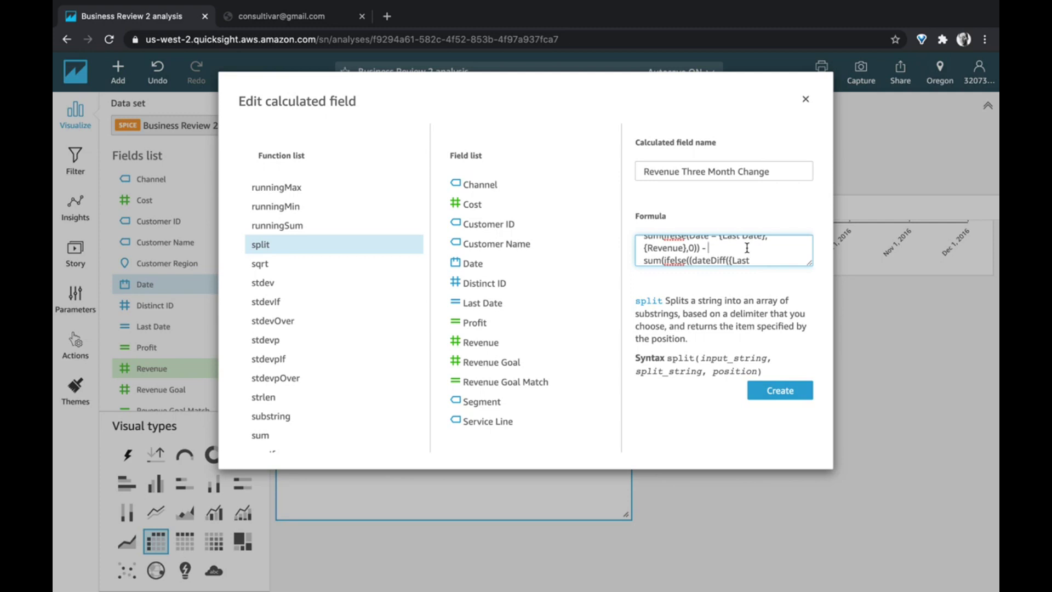
pyautogui.scroll(1, 747, 248)
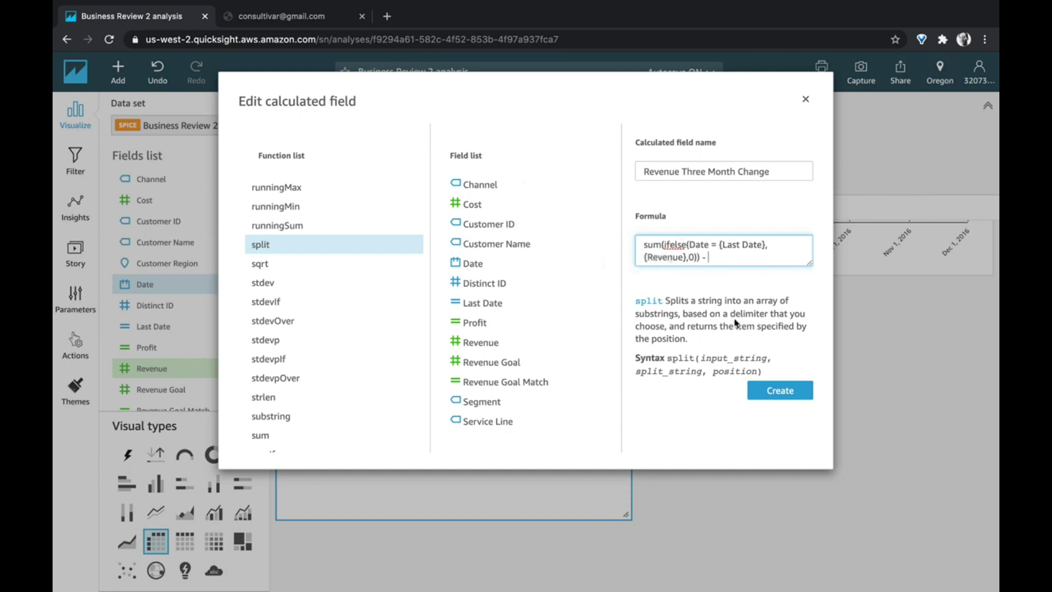
pyautogui.press('super+v')
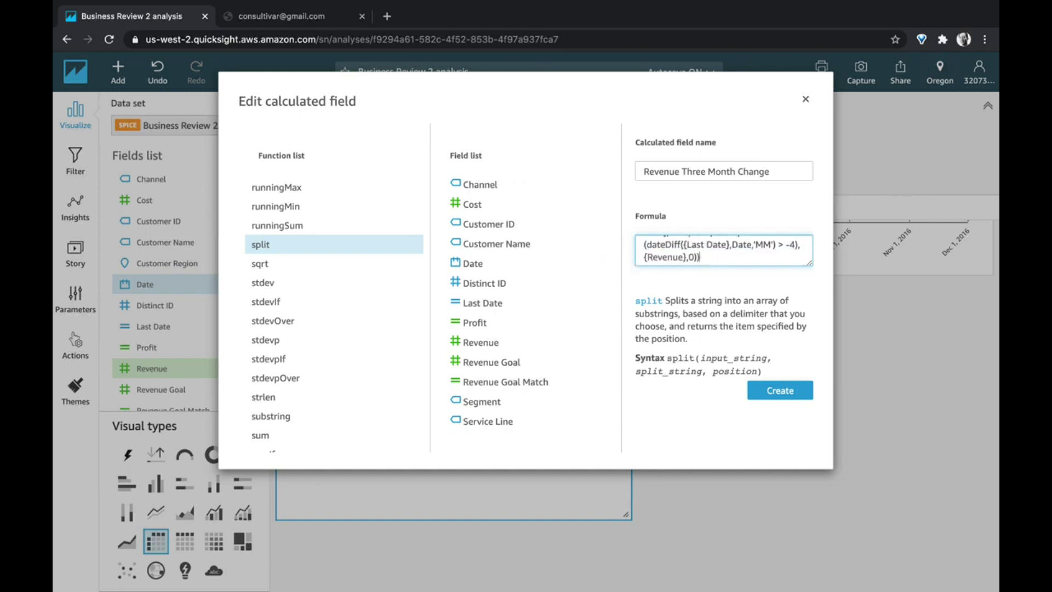
pyautogui.click(781, 388)
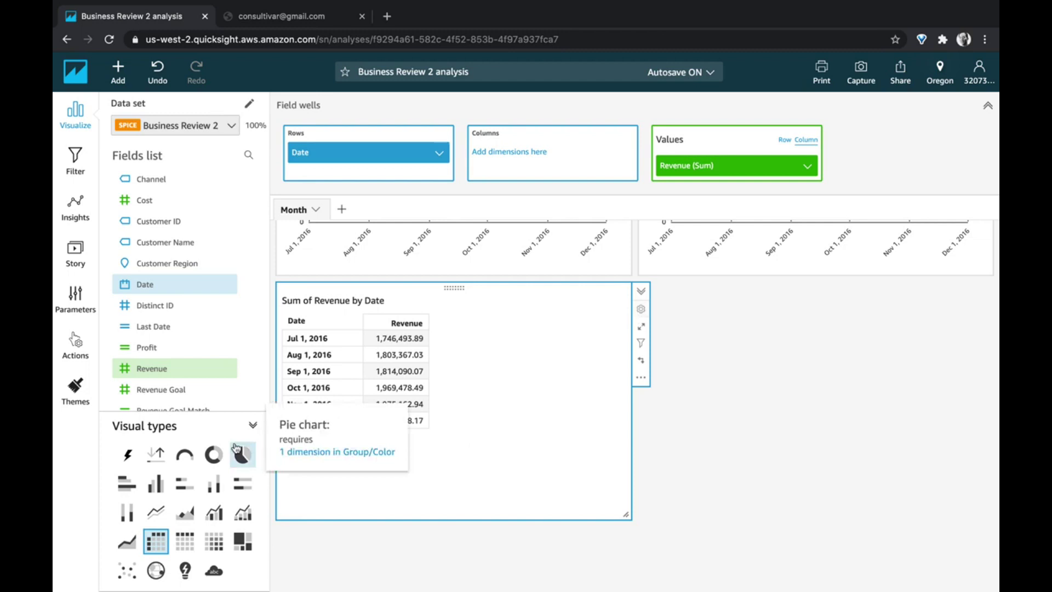
# Step: Add a KPI visual with Revenue Three Month Change as its value, reading 319,478.1
pyautogui.click(115, 83)
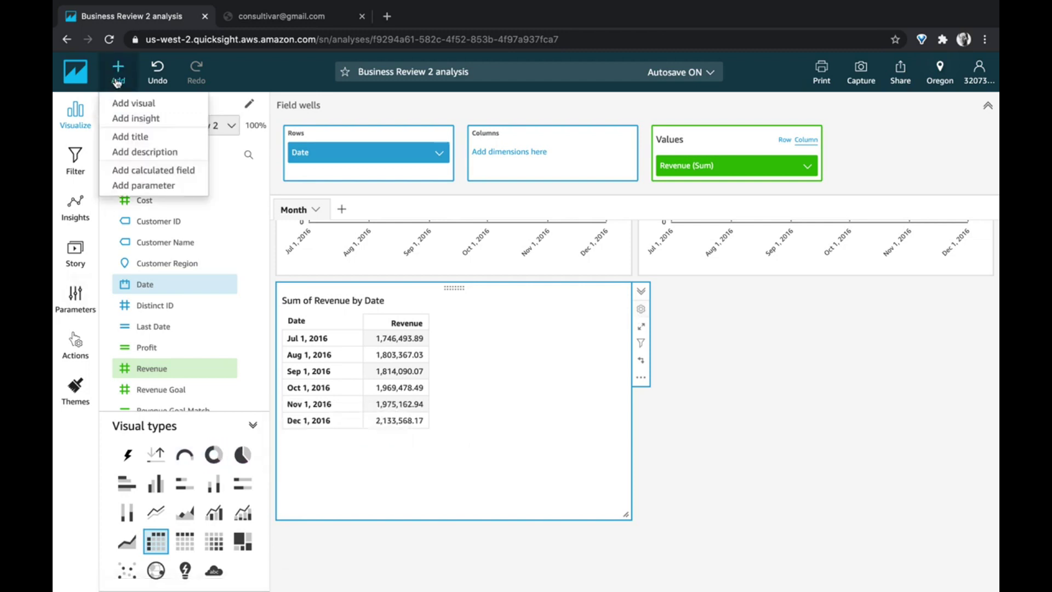
pyautogui.click(126, 103)
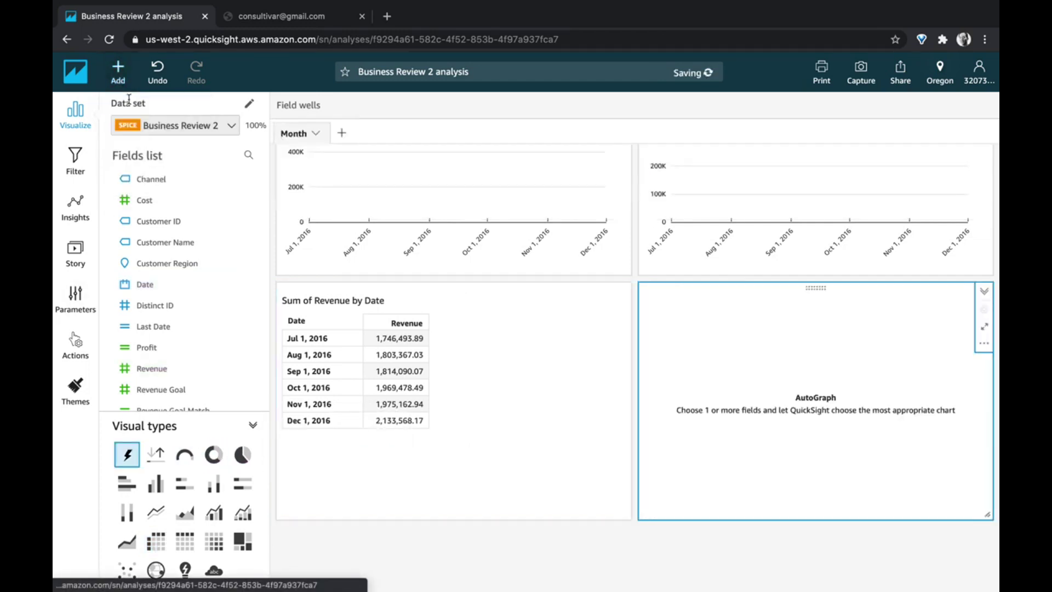
pyautogui.click(159, 457)
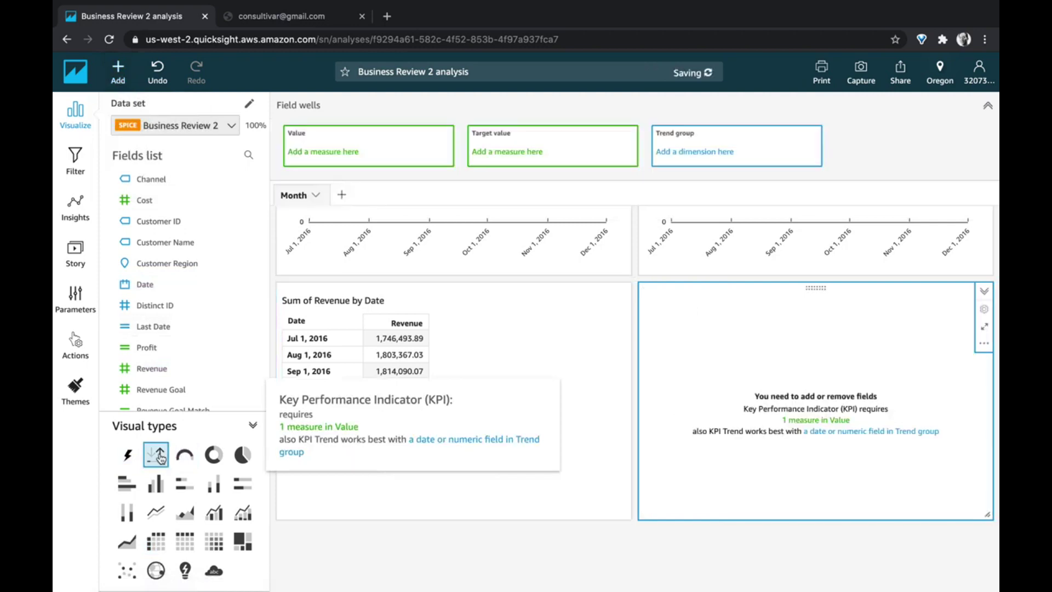
pyautogui.scroll(-3, 147, 368)
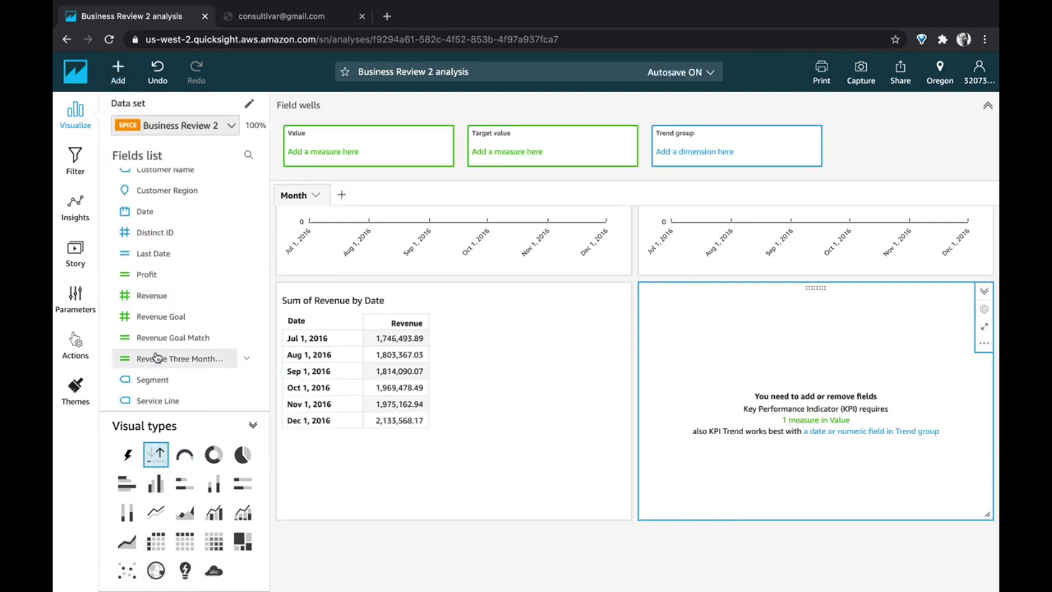
pyautogui.click(157, 359)
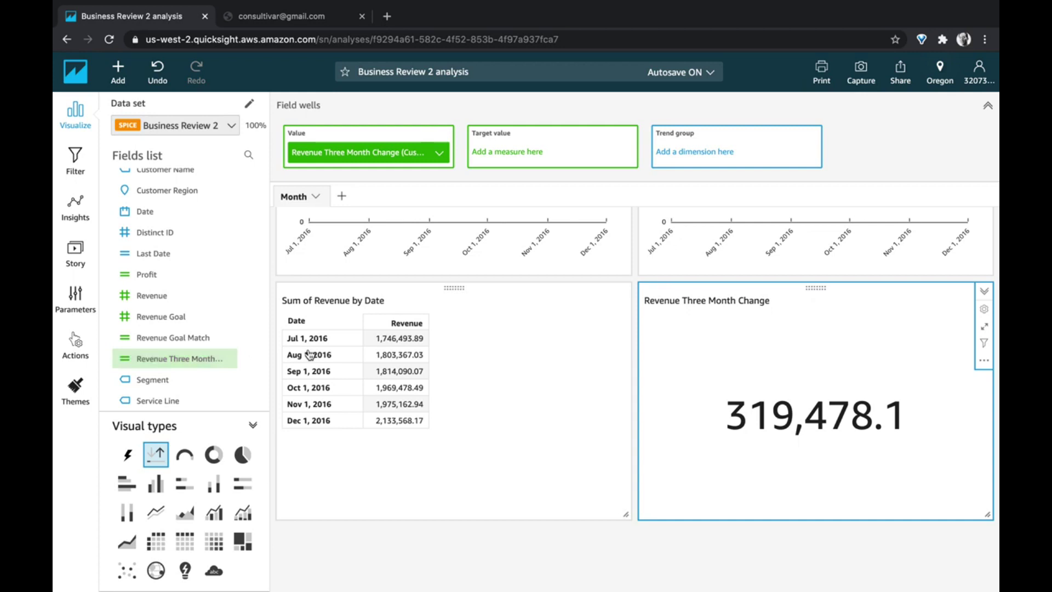
pyautogui.scroll(5, 459, 401)
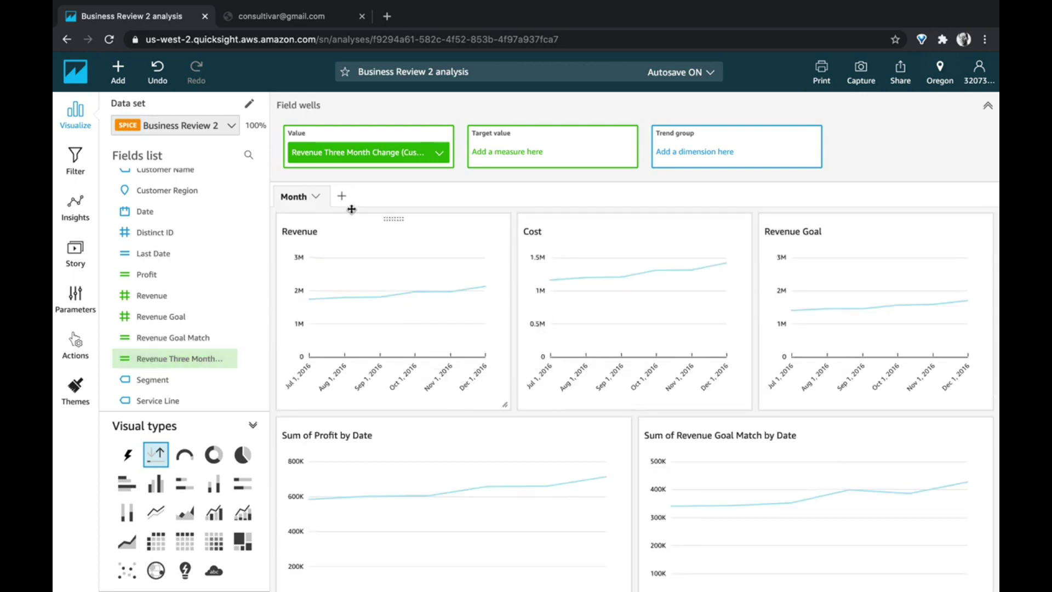
# Step: Add two new sheets and delete the empty visual from Sheet 3
pyautogui.click(341, 196)
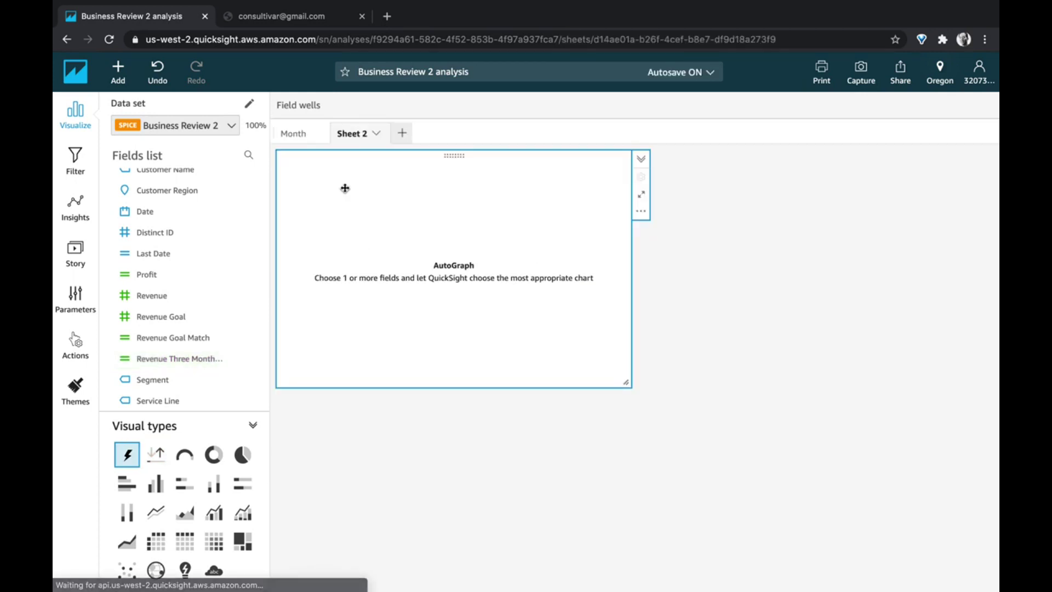
pyautogui.click(402, 133)
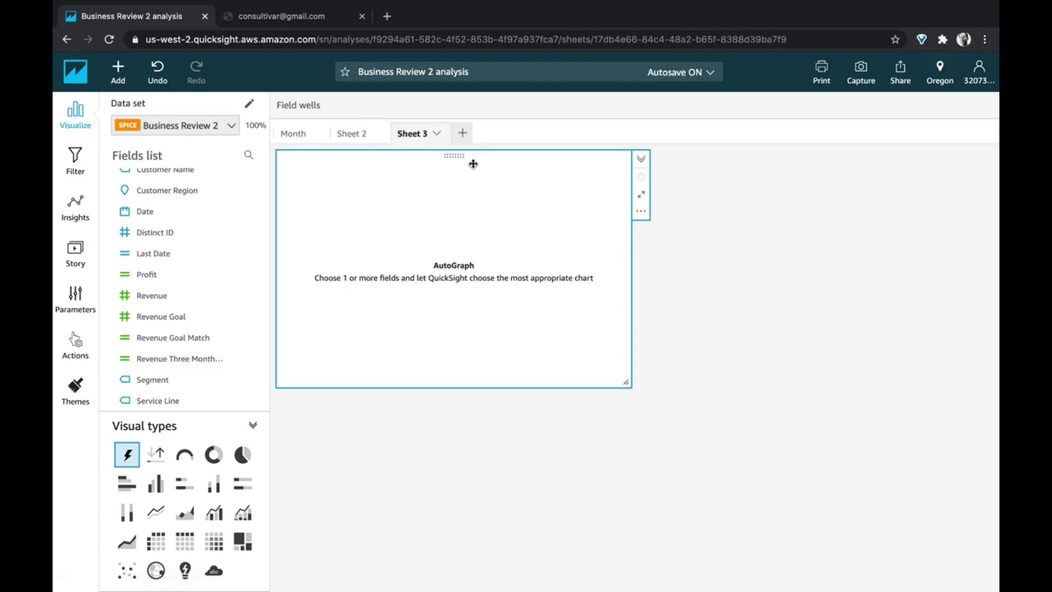
pyautogui.click(641, 211)
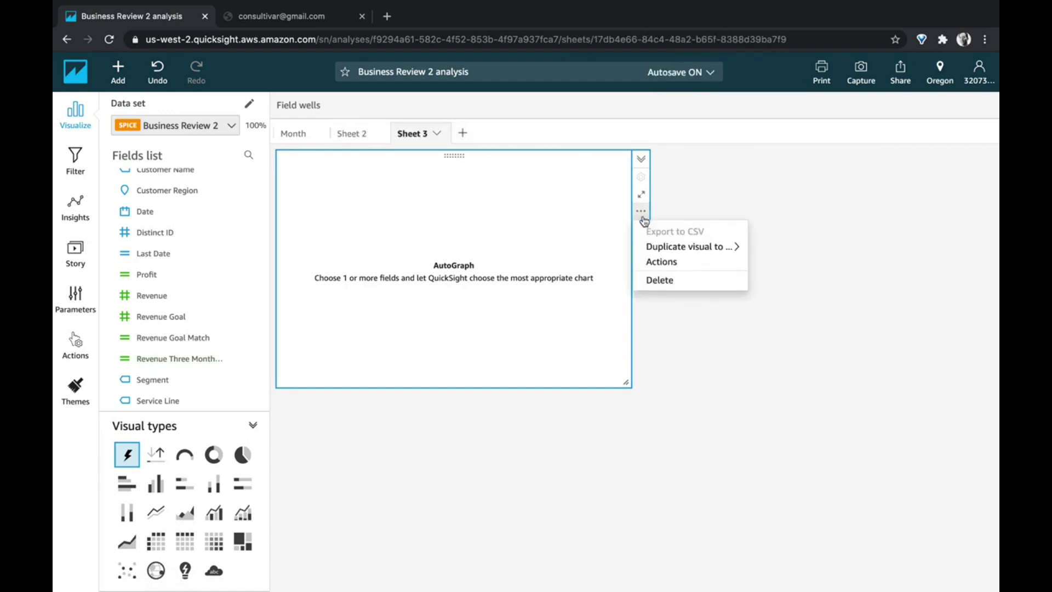
pyautogui.click(659, 279)
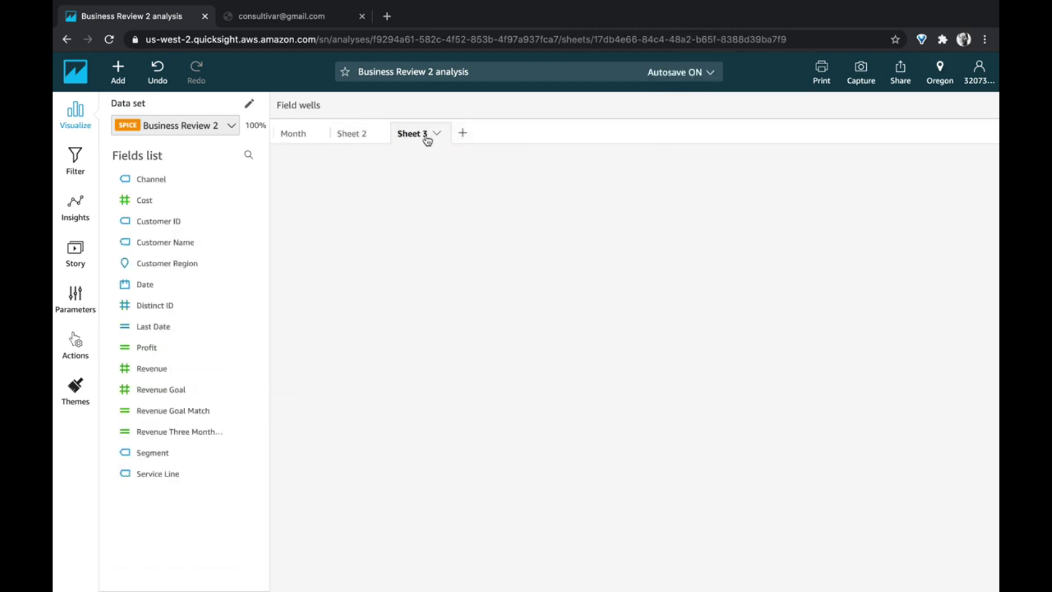
pyautogui.click(430, 137)
pyautogui.click(446, 150)
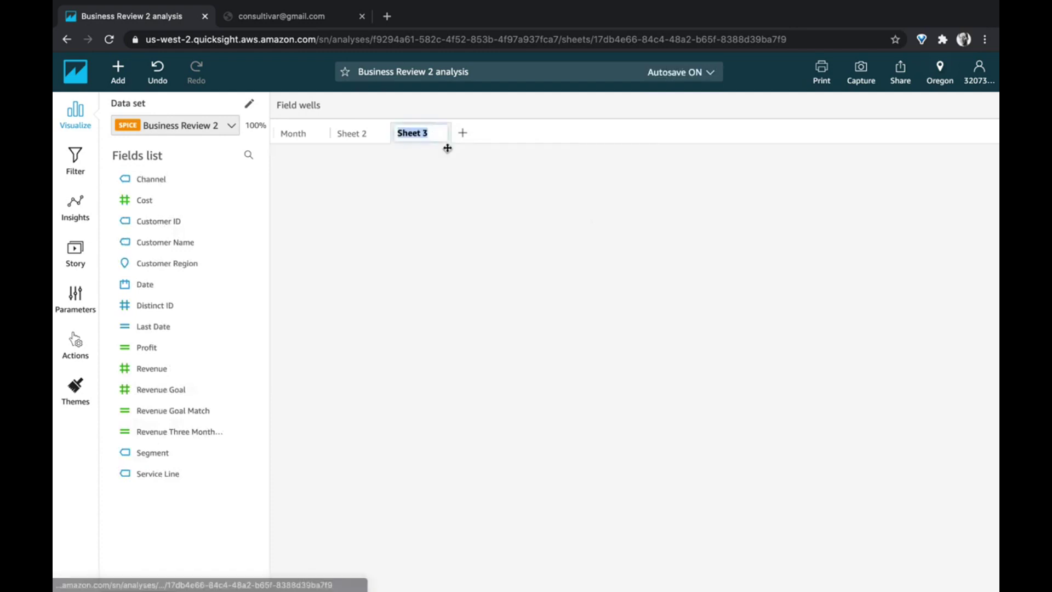
pyautogui.write('Ye')
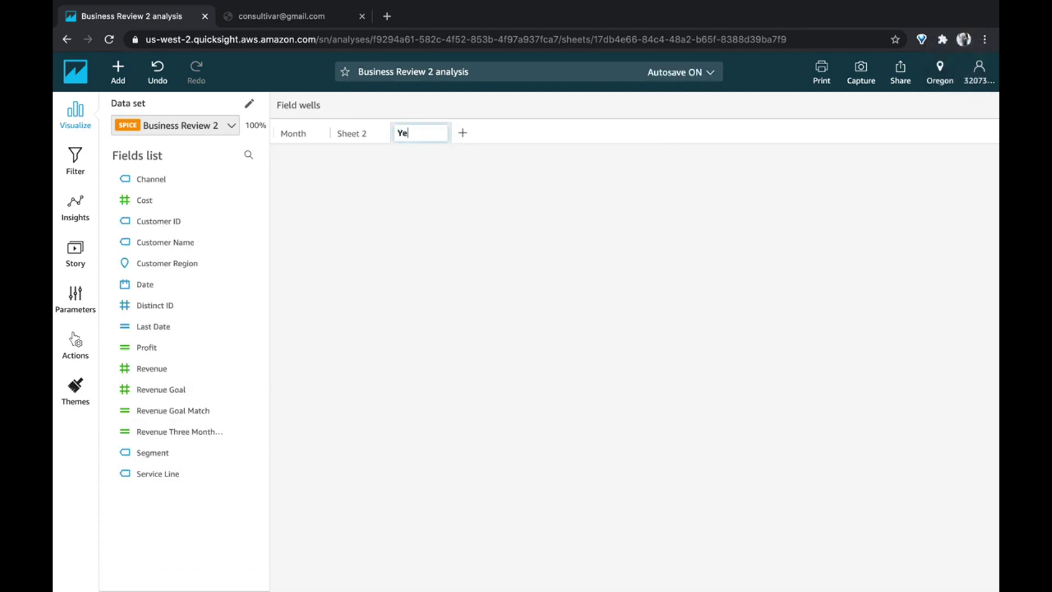
pyautogui.write('ar')
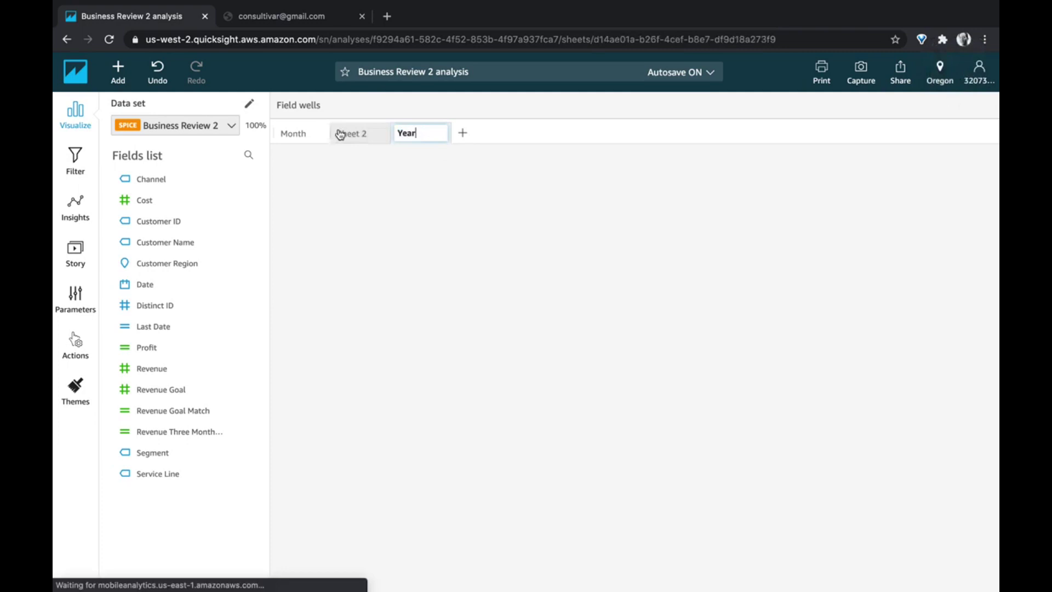
# Step: Rename Sheet 2 to Quarter and Sheet 3 to Year
pyautogui.click(356, 135)
pyautogui.click(376, 133)
pyautogui.click(391, 157)
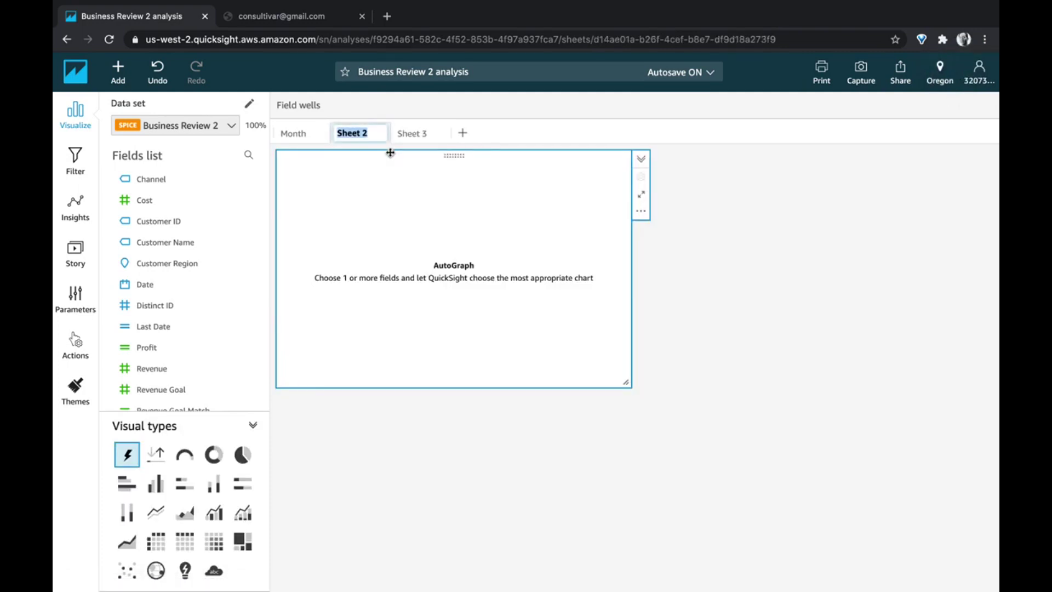
pyautogui.write('Quarter')
pyautogui.press('Return')
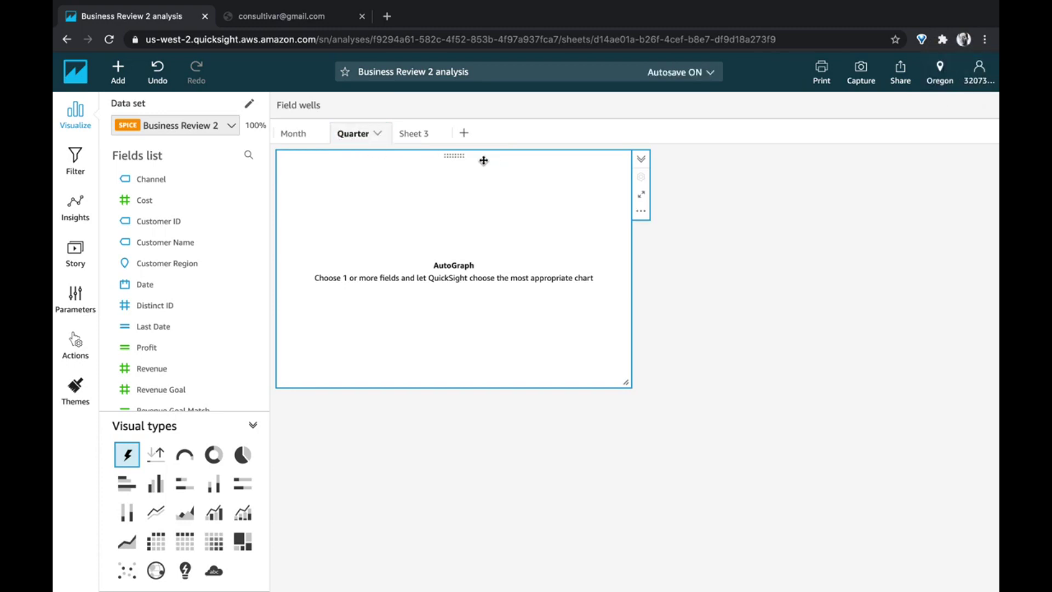
pyautogui.click(420, 134)
pyautogui.click(438, 134)
pyautogui.click(454, 157)
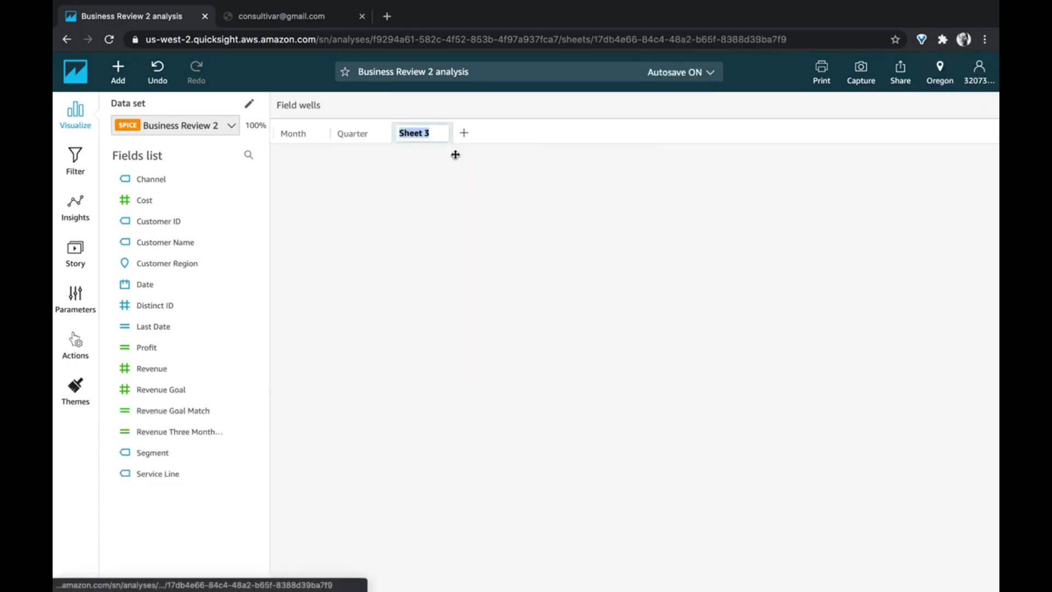
pyautogui.write('Ye')
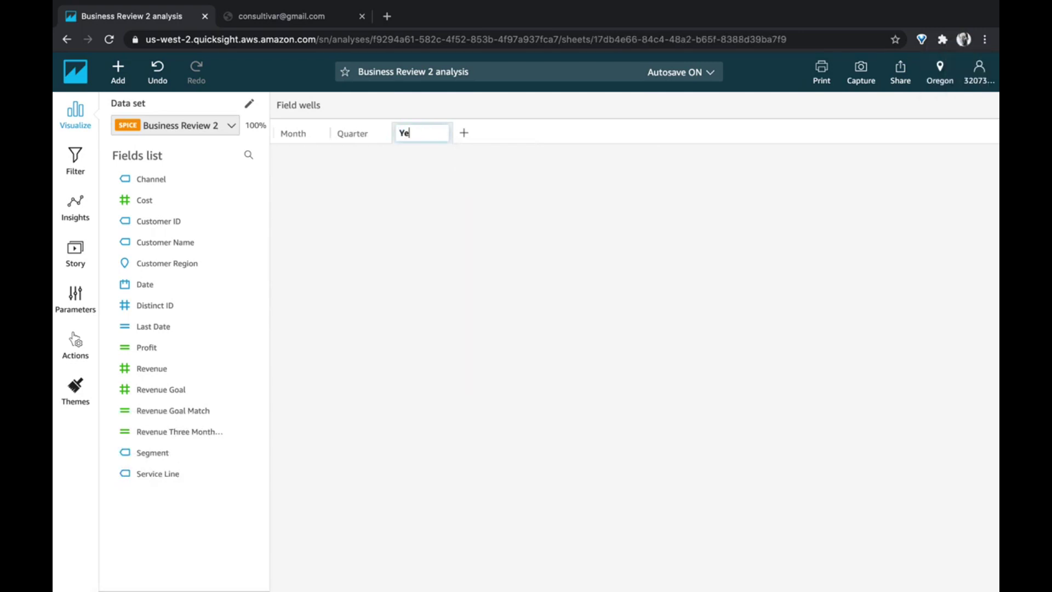
pyautogui.write('ar')
pyautogui.press('Return')
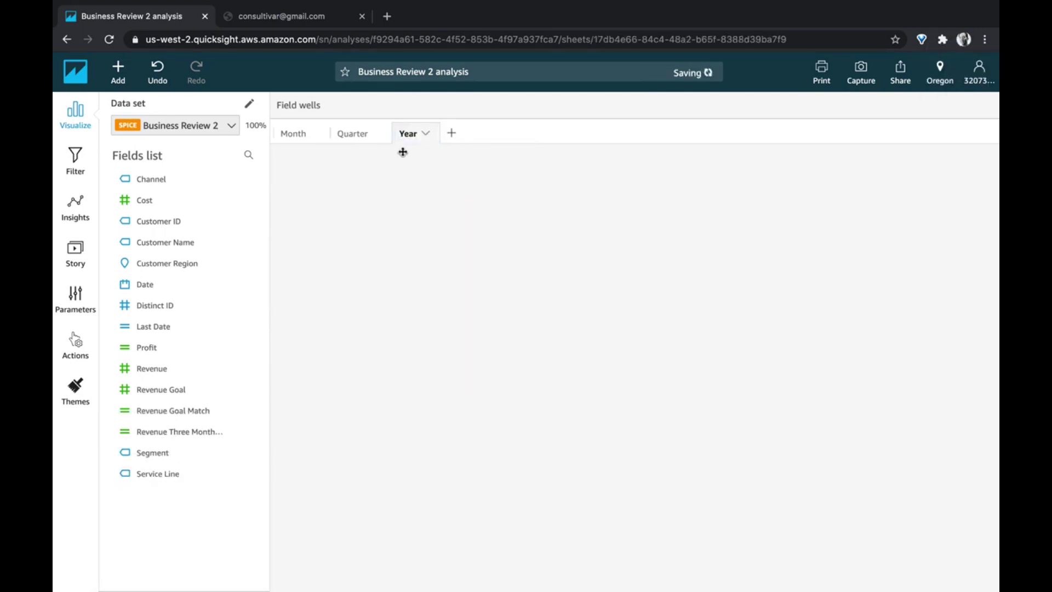
# Step: Delete the empty placeholder visual from the Quarter sheet
pyautogui.click(359, 137)
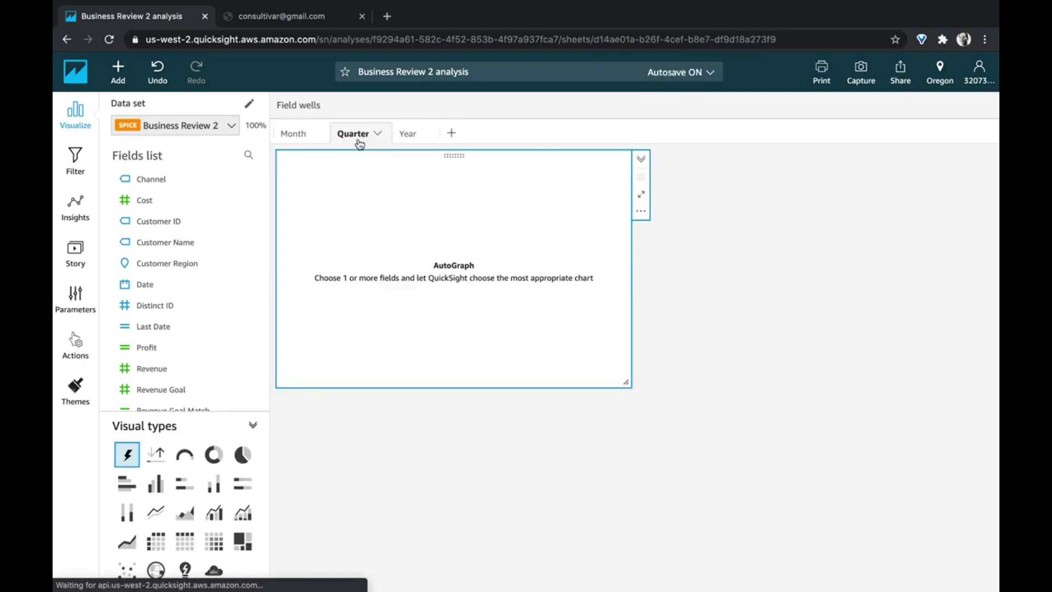
pyautogui.click(635, 211)
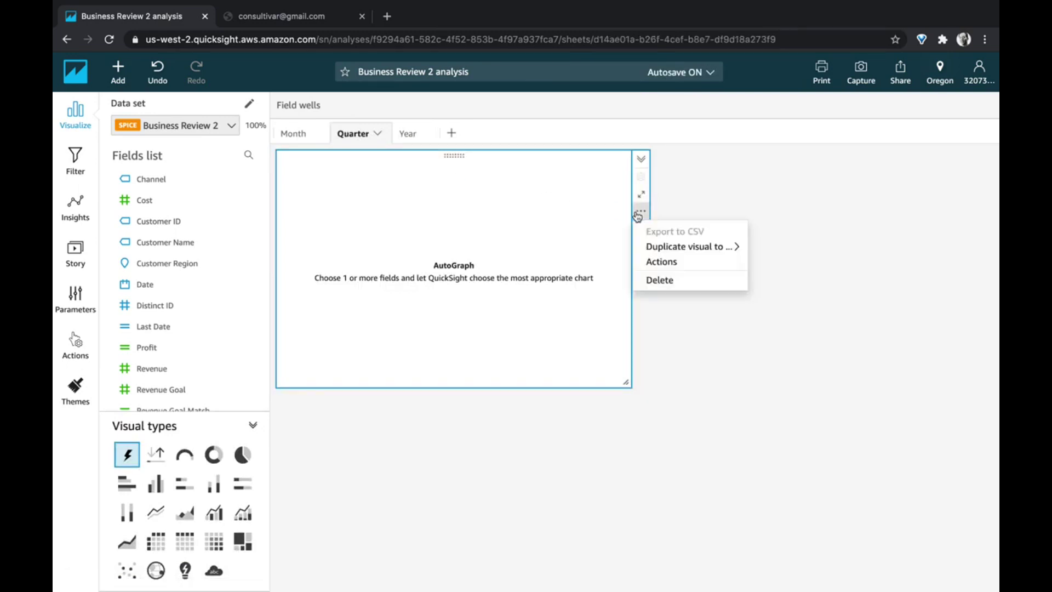
pyautogui.click(672, 274)
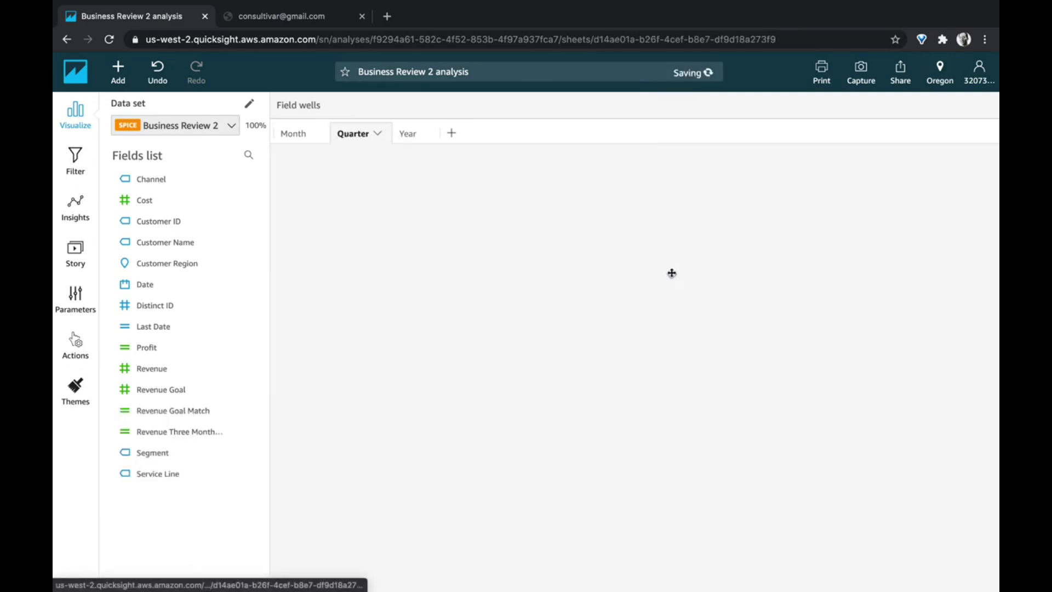
# Step: Duplicate the Month sheet's Revenue chart to the Quarter sheet
pyautogui.click(297, 140)
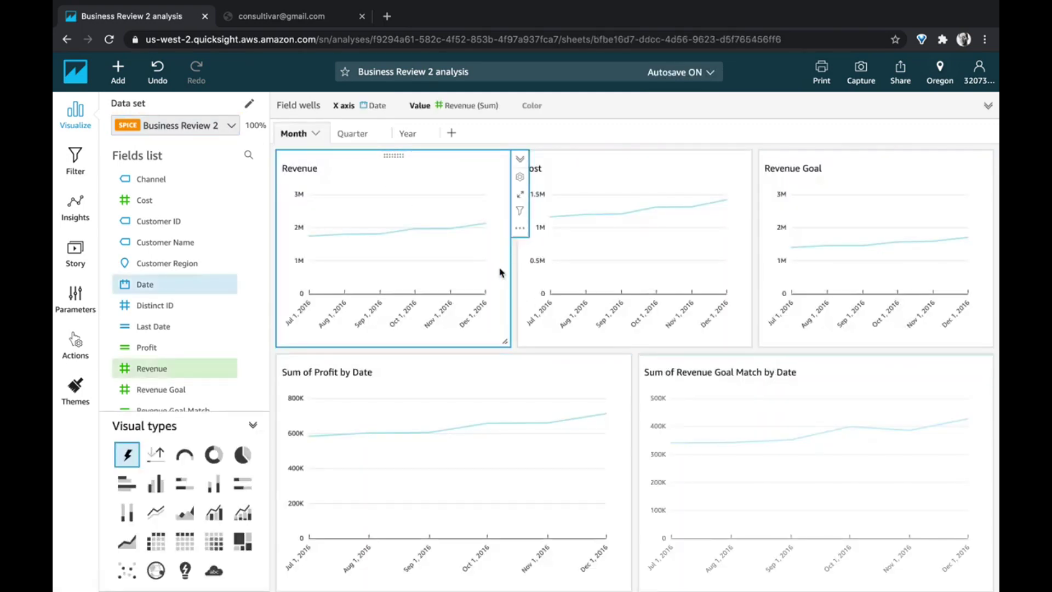
pyautogui.click(520, 228)
pyautogui.moveTo(565, 266)
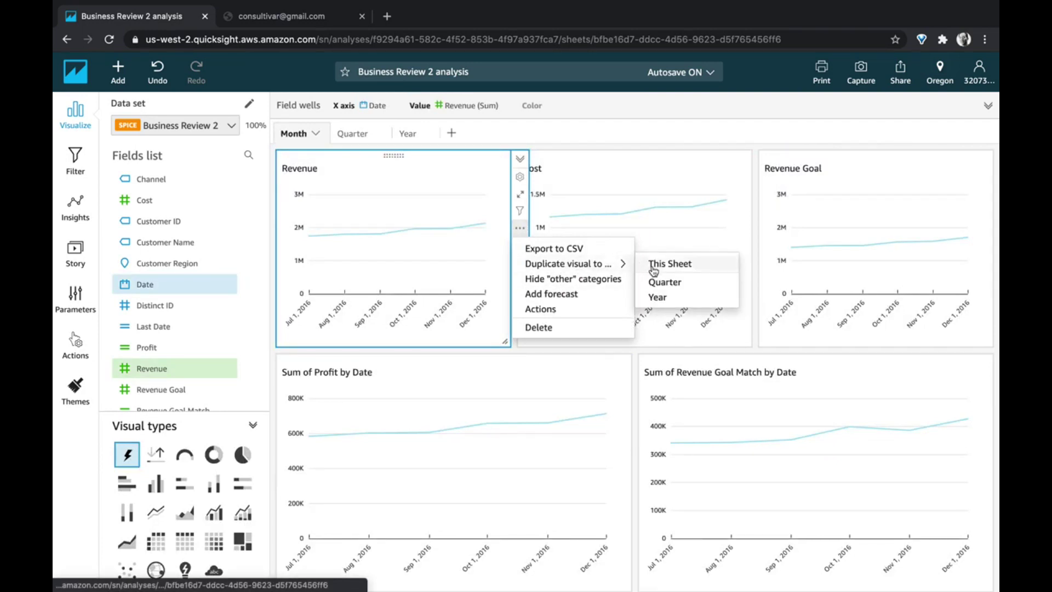
pyautogui.click(659, 289)
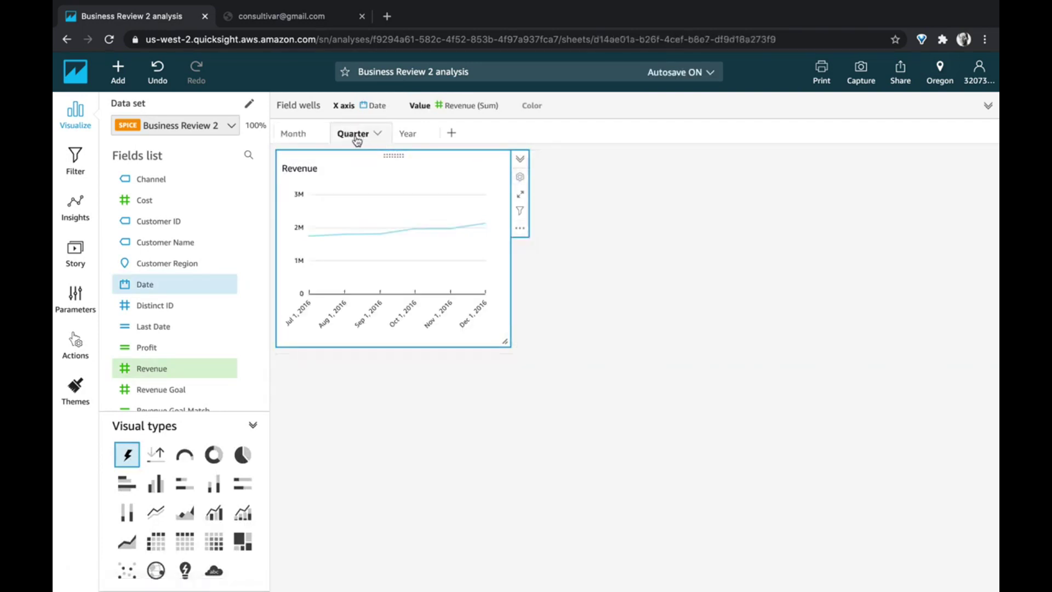
# Step: Duplicate the Cost chart on the Month sheet
pyautogui.click(296, 133)
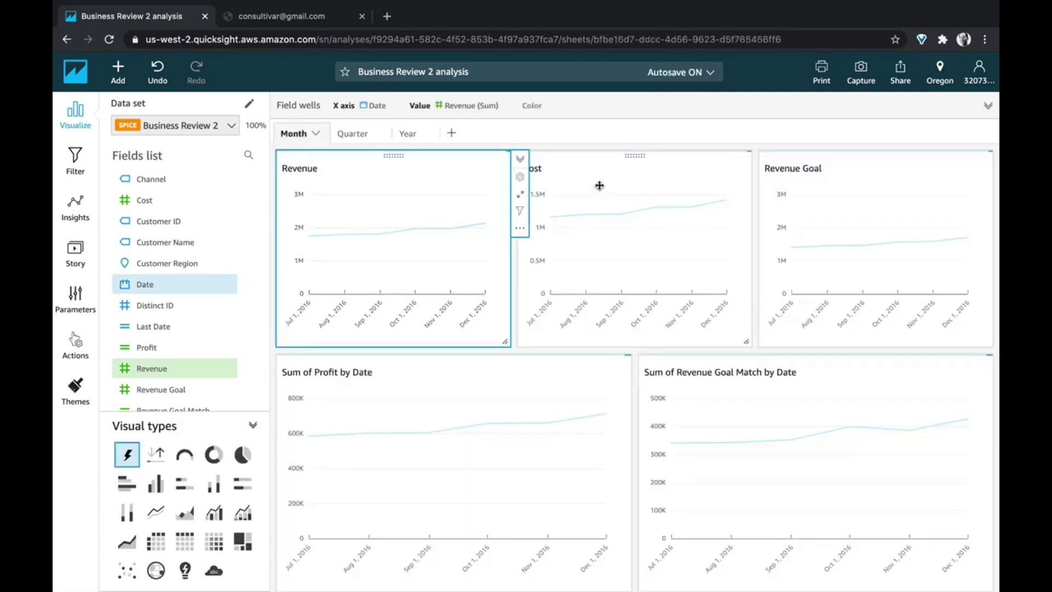
pyautogui.click(664, 168)
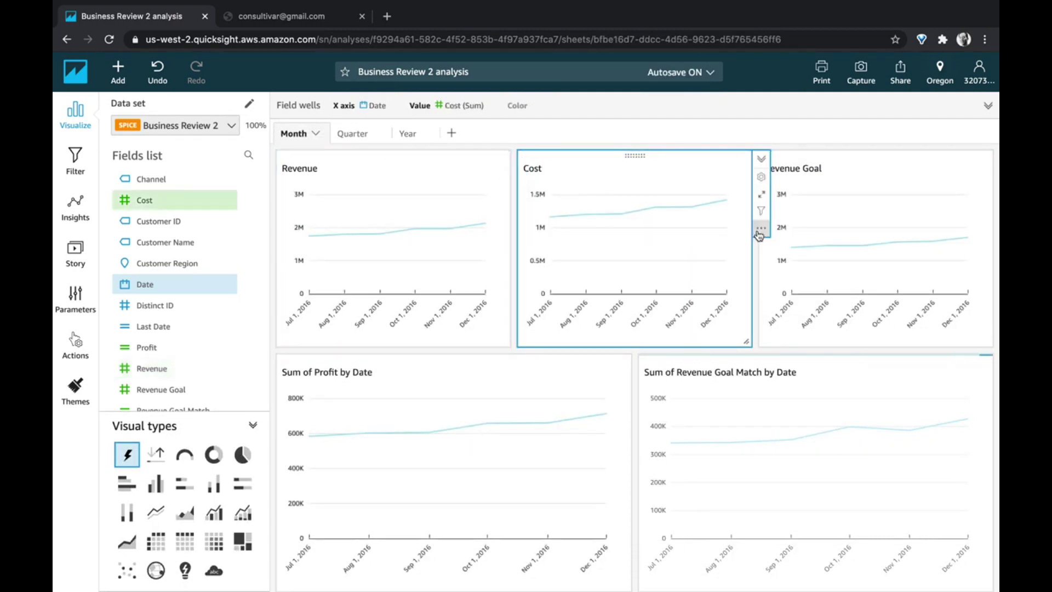
pyautogui.click(761, 228)
pyautogui.moveTo(855, 265)
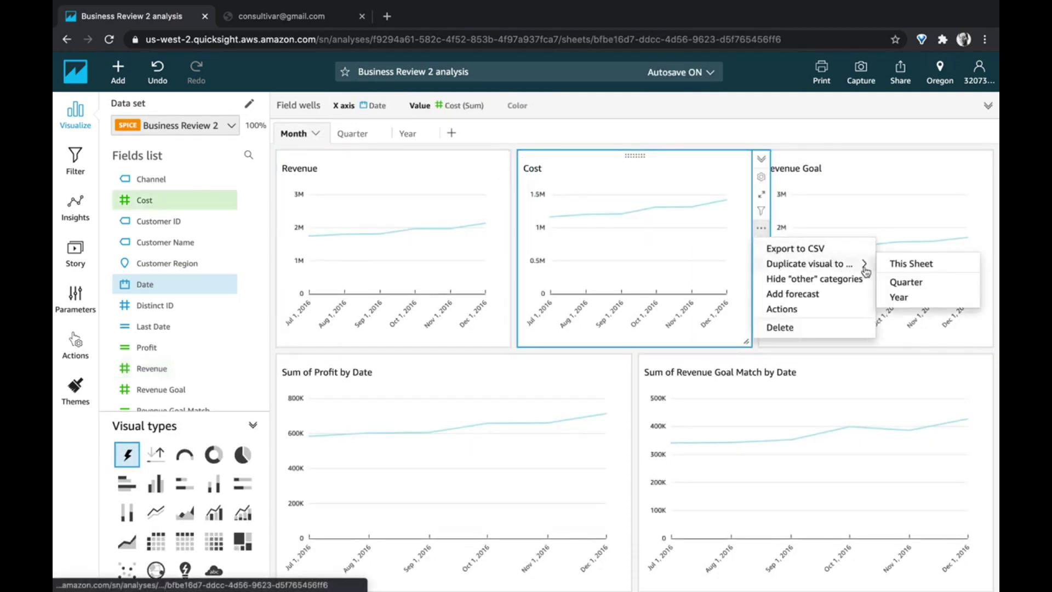
pyautogui.click(899, 264)
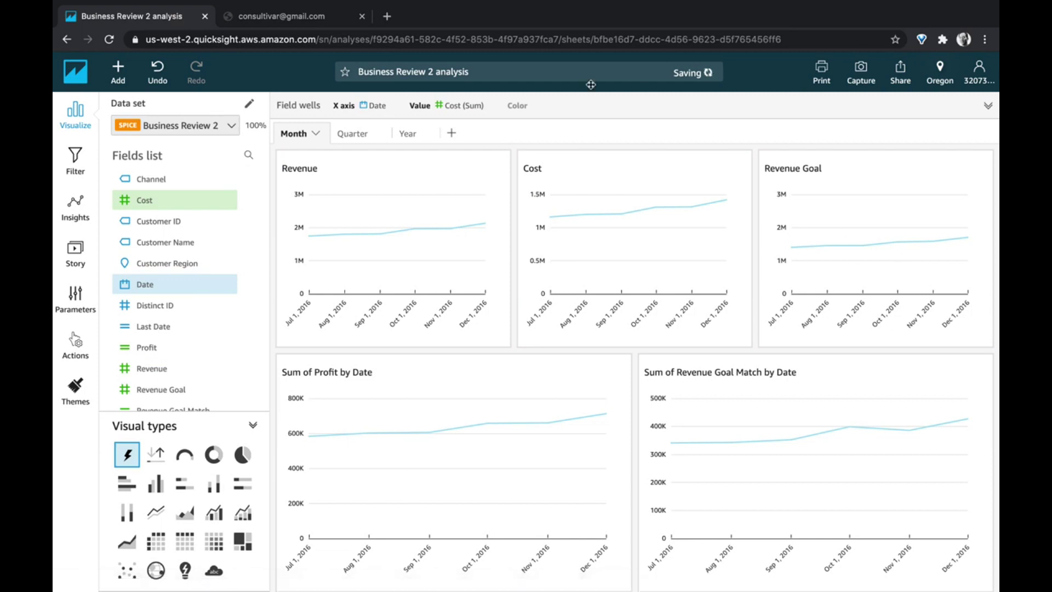
# Step: Duplicate the Quarter sheet's Revenue chart to the Year sheet
pyautogui.click(364, 132)
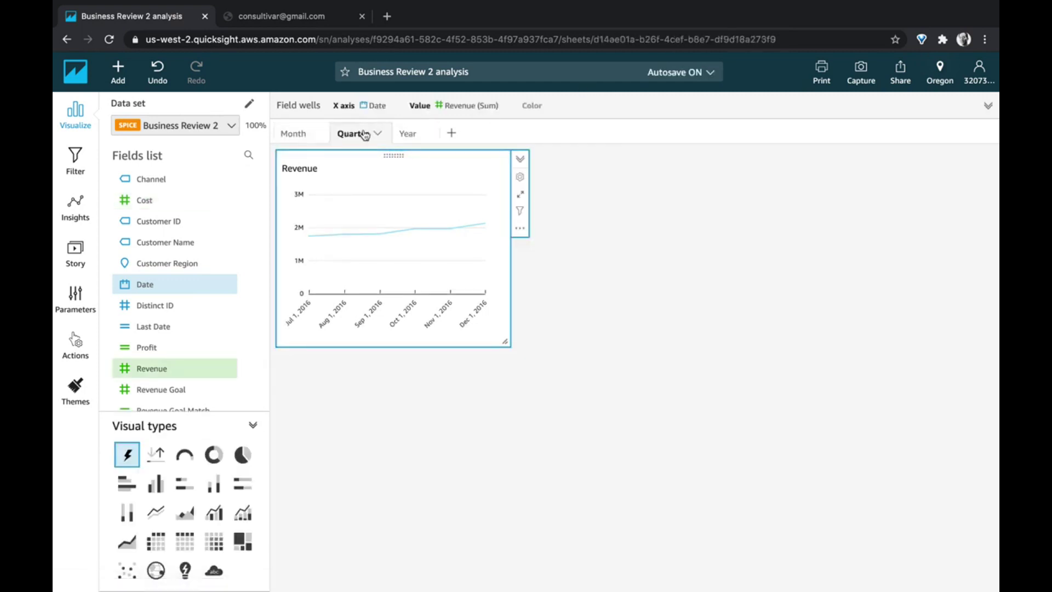
pyautogui.click(410, 137)
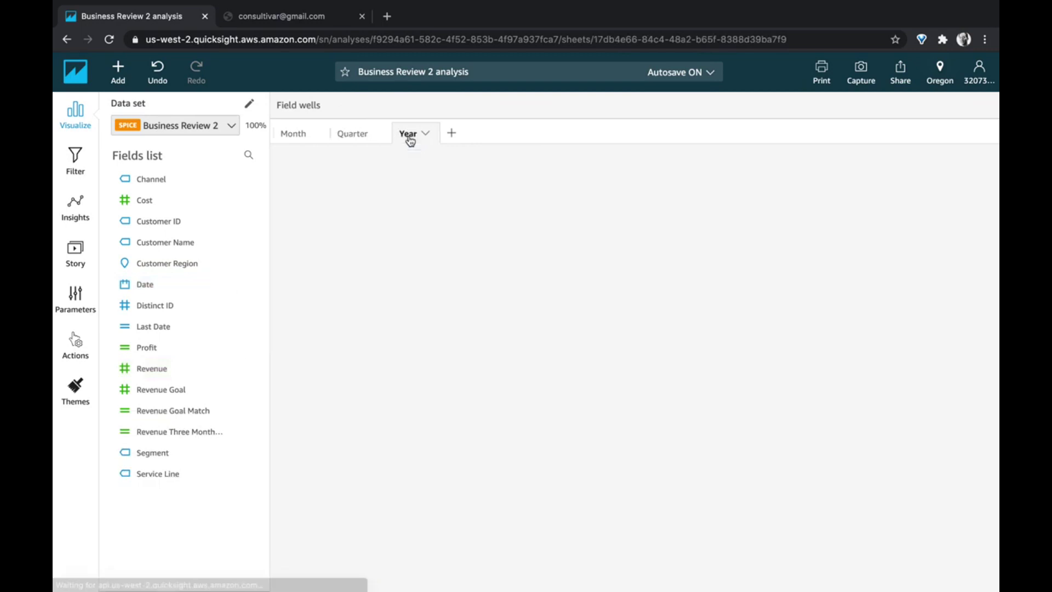
pyautogui.click(364, 134)
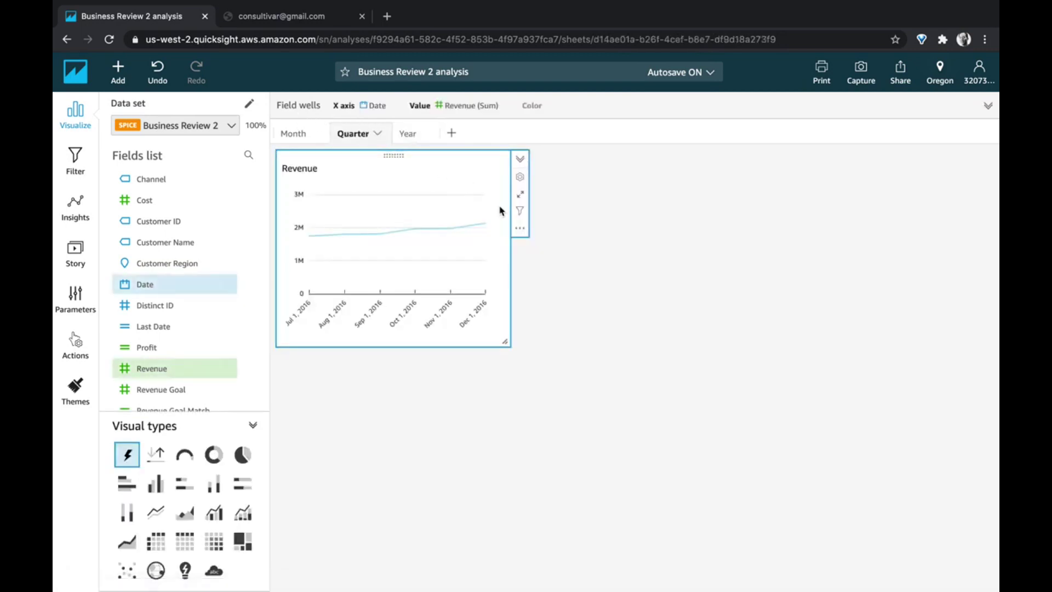
pyautogui.click(519, 228)
pyautogui.moveTo(587, 265)
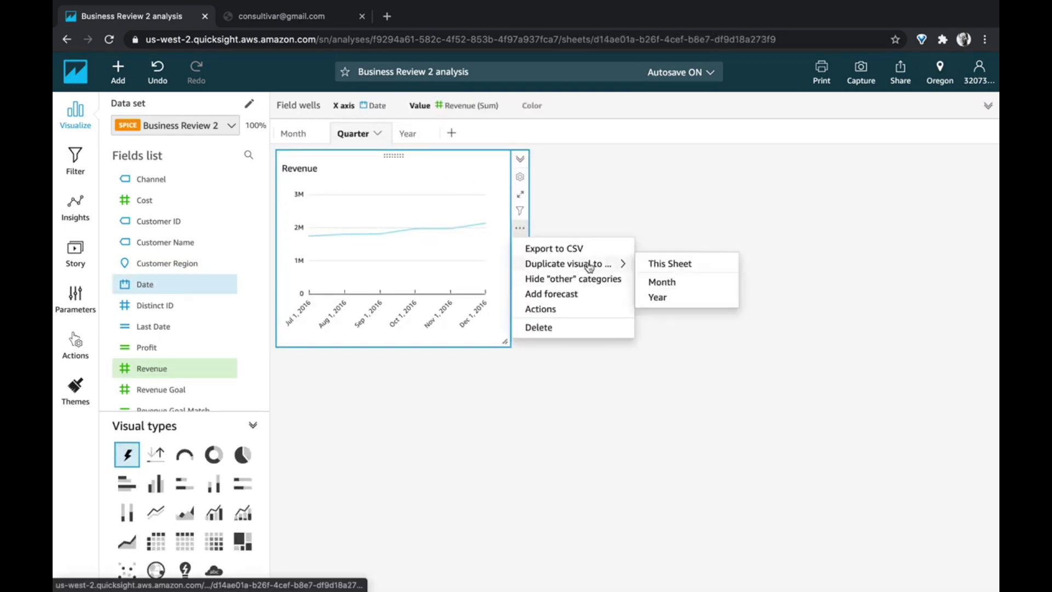
pyautogui.click(664, 301)
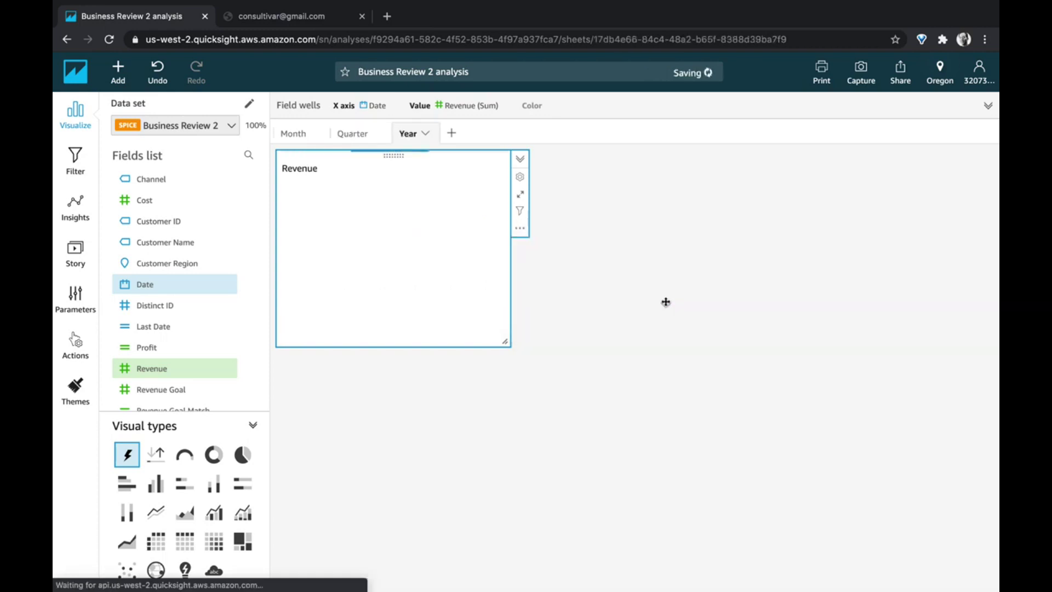
# Step: On the Quarter sheet, expand the Revenue chart's field wells and Date axis options
pyautogui.click(359, 132)
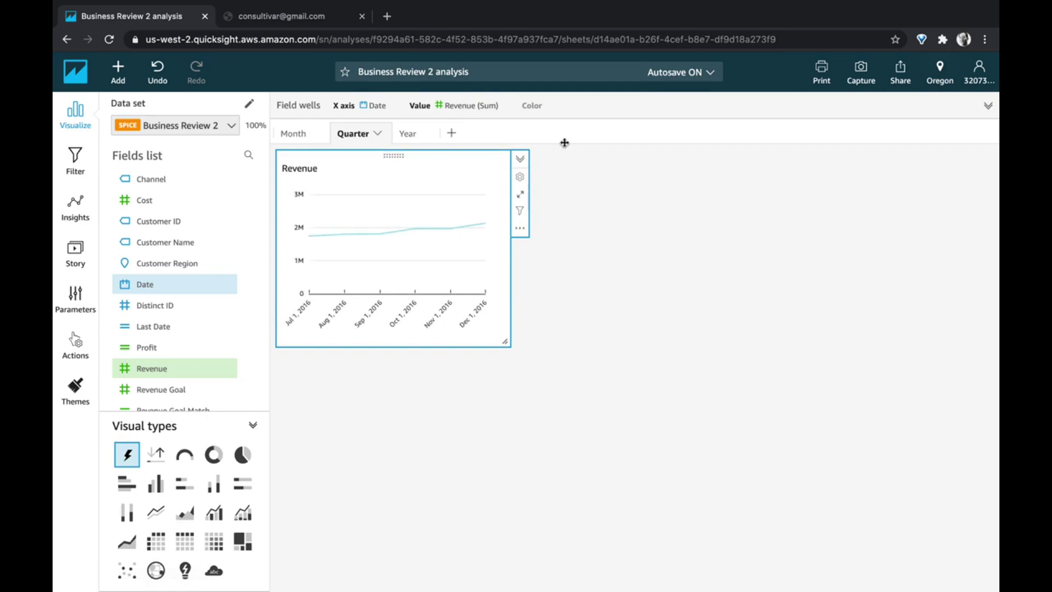
pyautogui.click(568, 115)
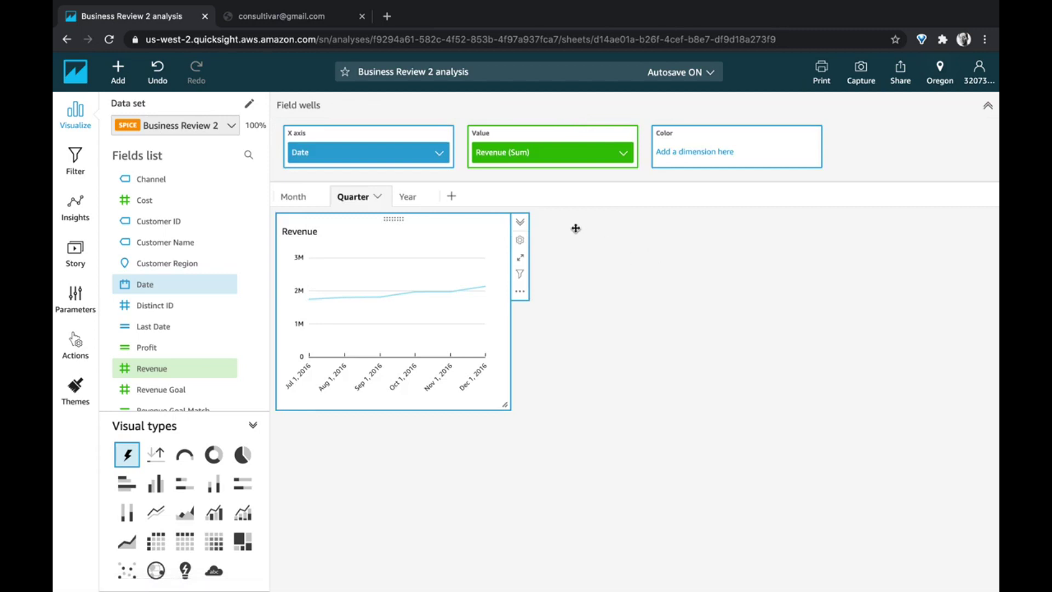
pyautogui.click(446, 155)
# Step: Aggregate the Quarter chart's Date axis by Quarter (Q3 2015–Q4 2016), then view the Year sheet
pyautogui.moveTo(556, 176)
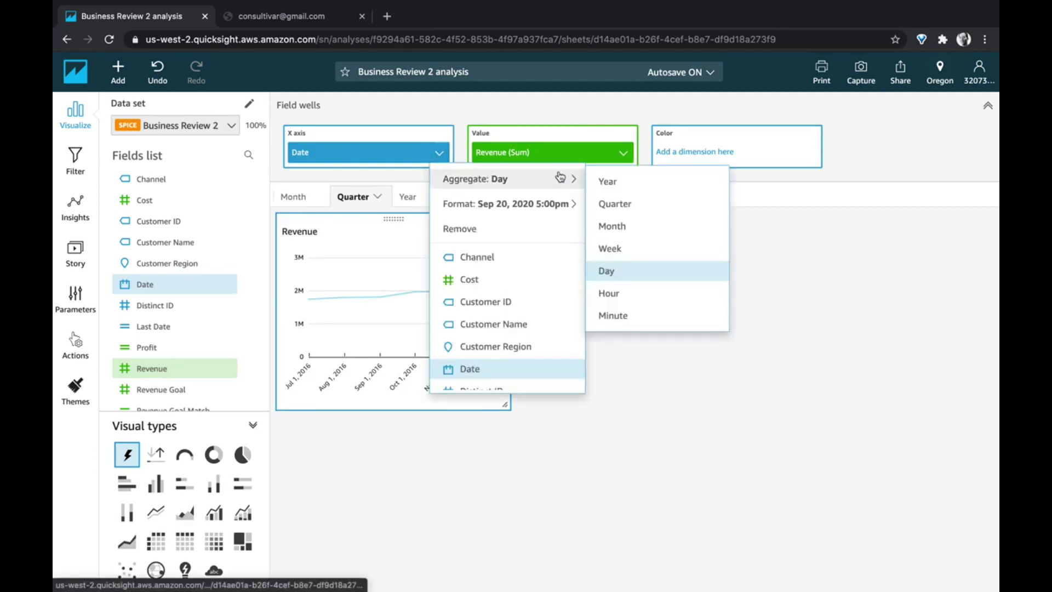
pyautogui.click(616, 203)
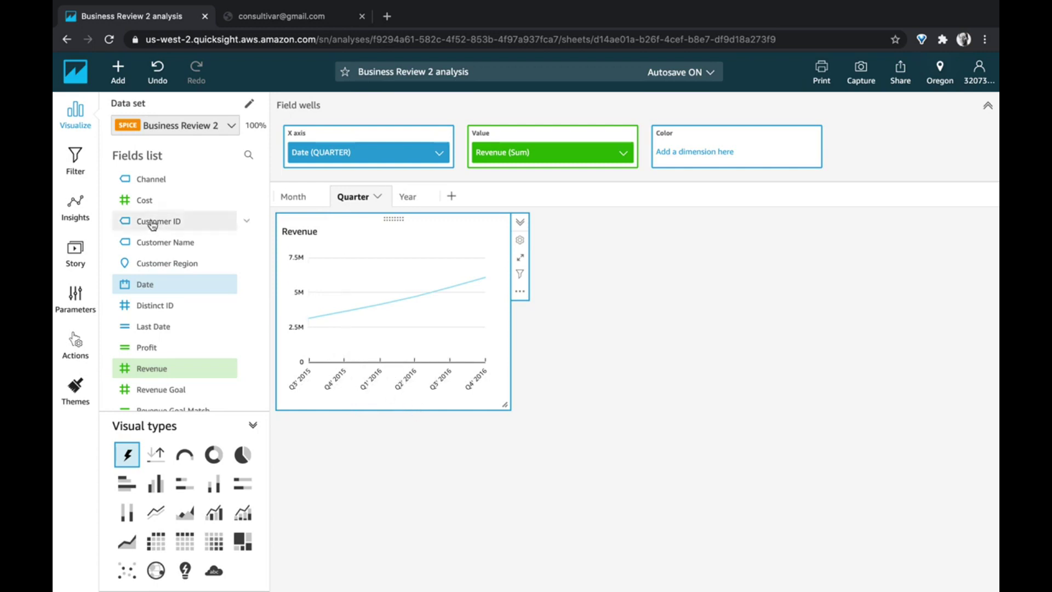
pyautogui.click(409, 196)
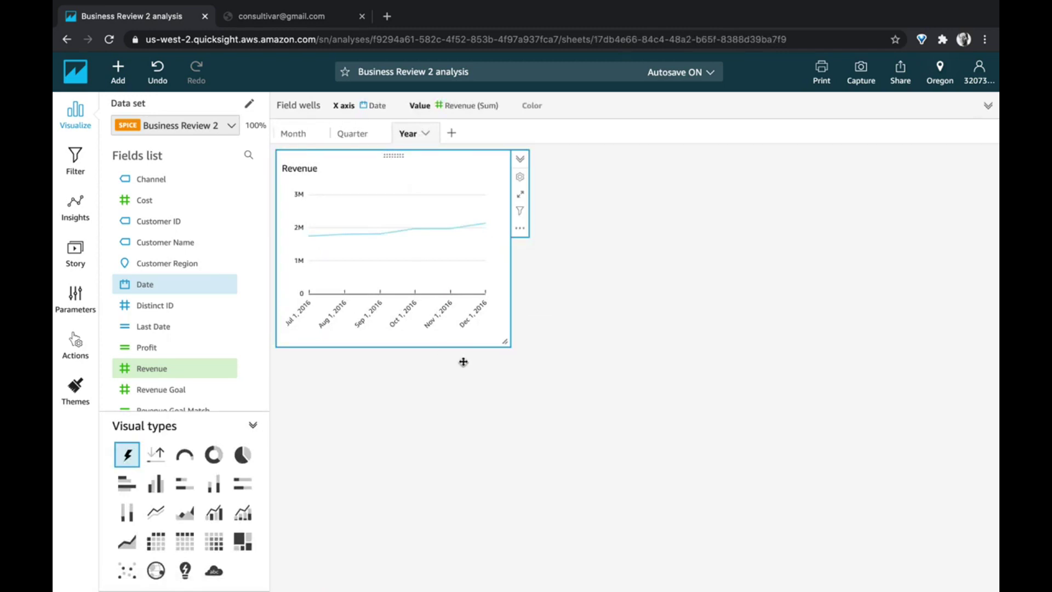
# Step: Aggregate the Year sheet's Revenue chart Date axis by Year (2012–2016) and add Sheet 4
pyautogui.click(385, 107)
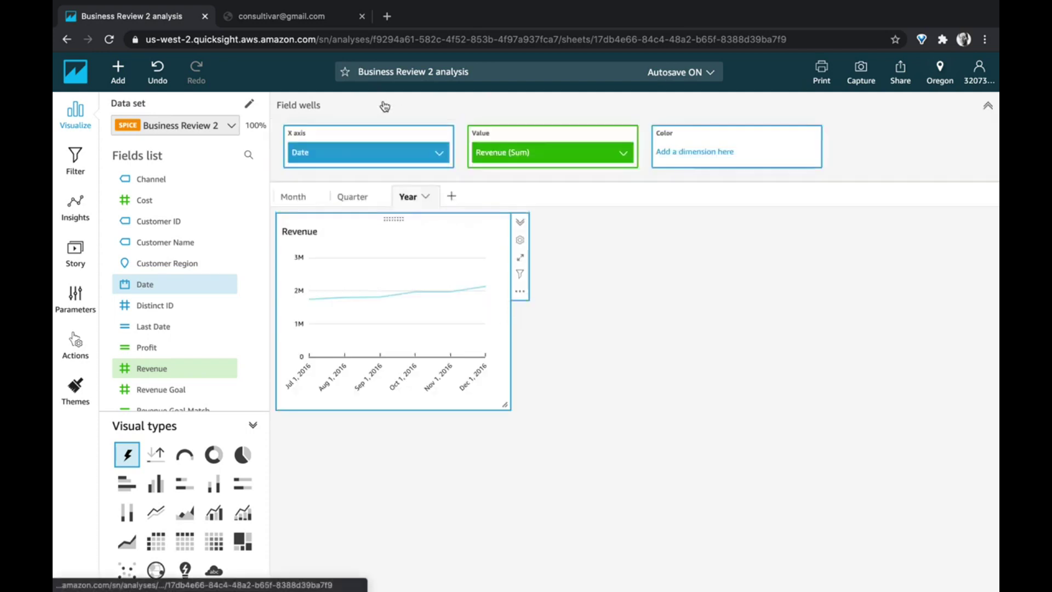
pyautogui.click(439, 153)
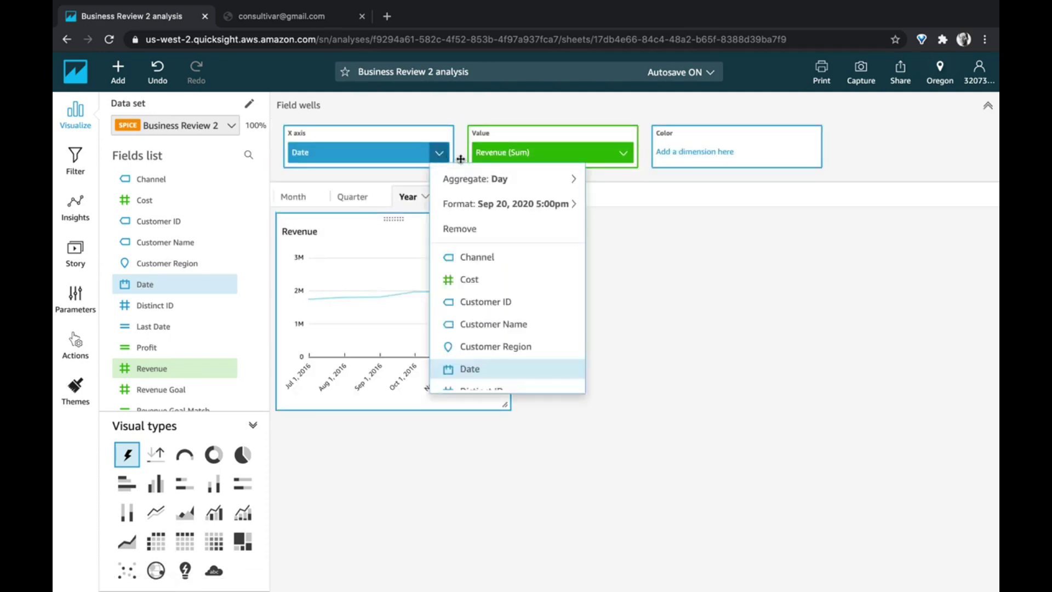
pyautogui.moveTo(564, 179)
pyautogui.click(614, 181)
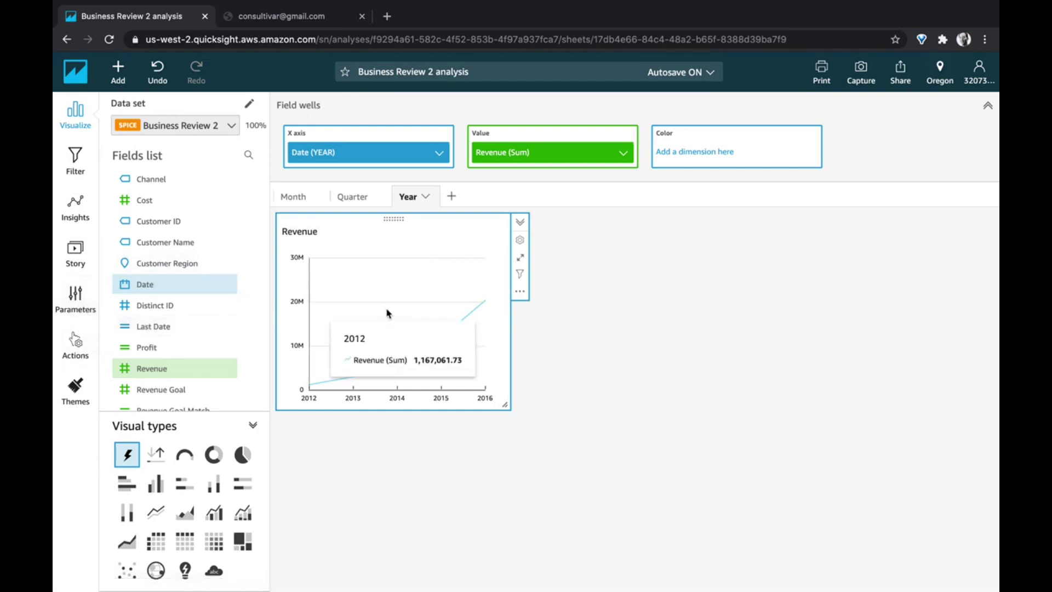
pyautogui.click(452, 195)
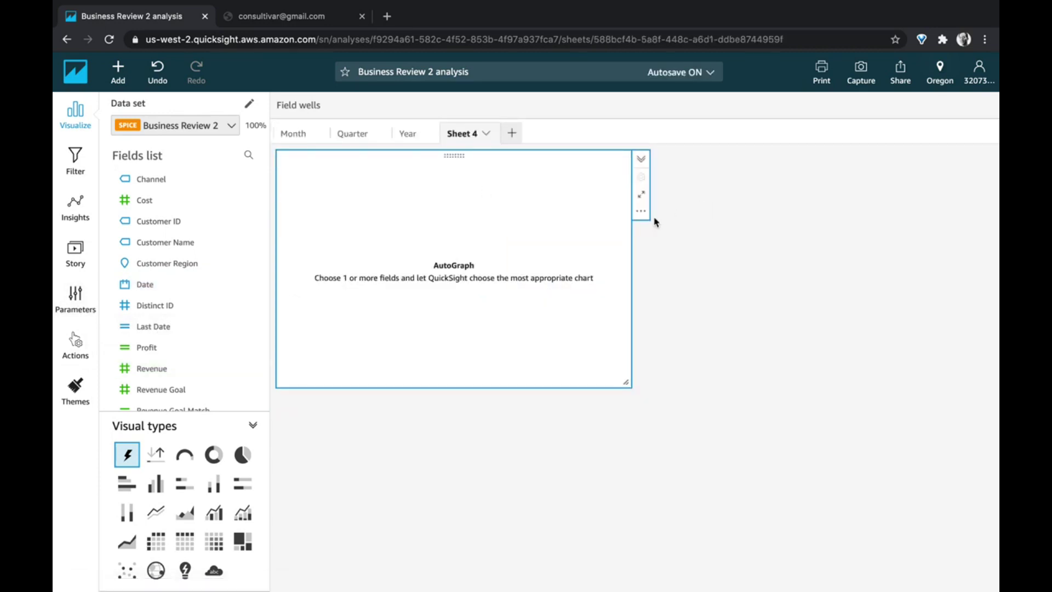
# Step: Rename the fourth sheet tab from Sheet 4 to 'Company Select'
pyautogui.click(486, 133)
pyautogui.click(502, 151)
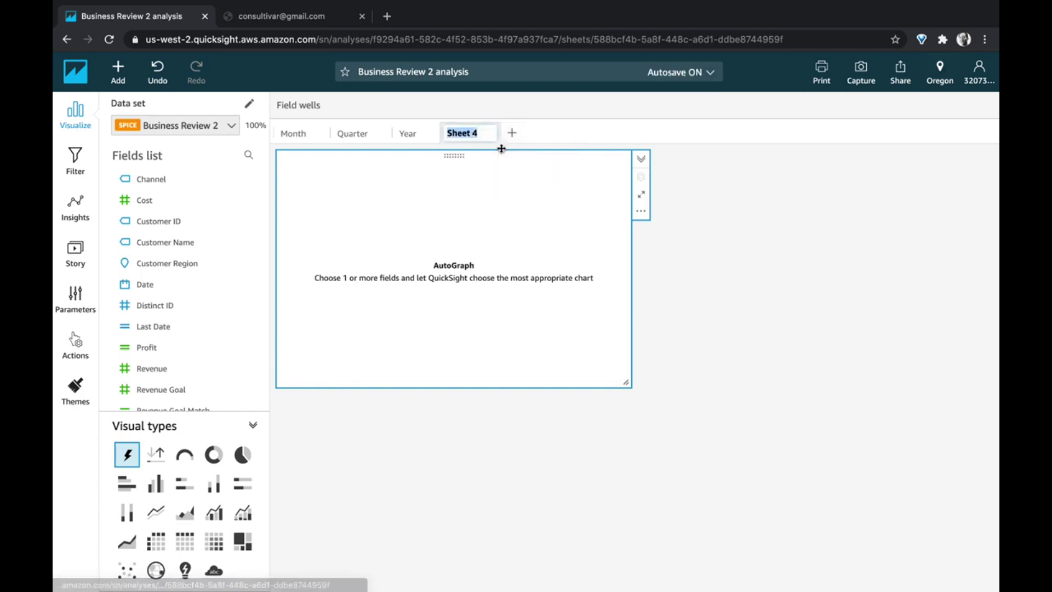
pyautogui.write('Dr')
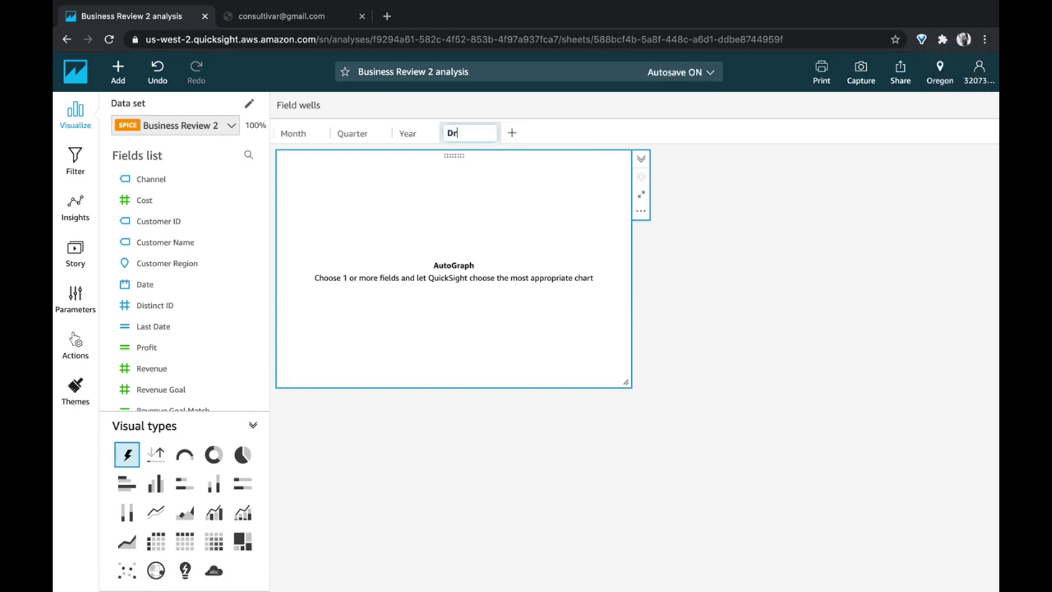
pyautogui.write('ill')
pyautogui.write(' Do')
pyautogui.write('C')
pyautogui.write('ompany')
pyautogui.write(' Sel')
pyautogui.write('ect')
pyautogui.press('Return')
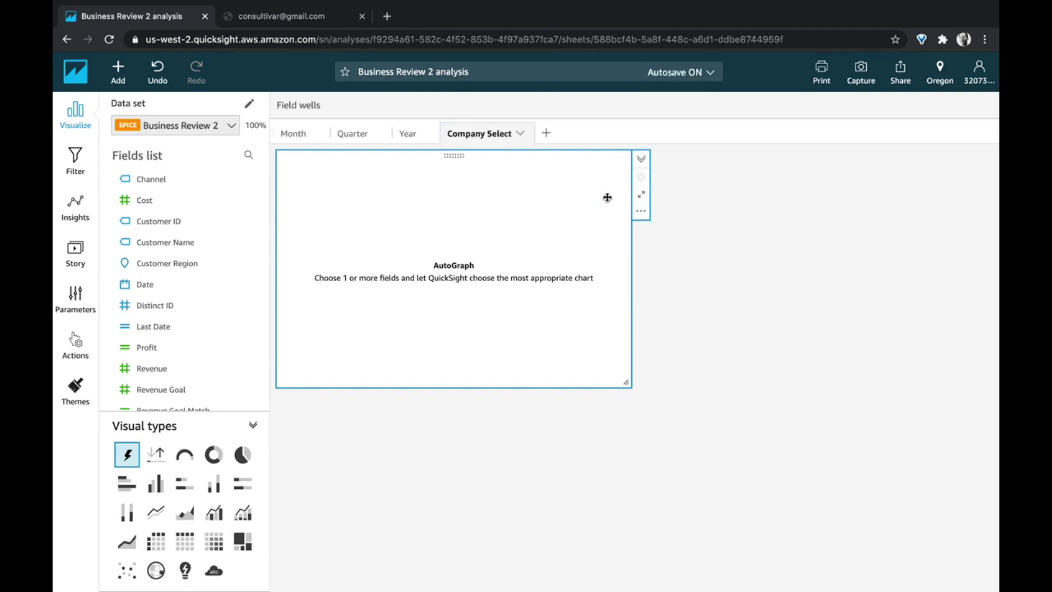
pyautogui.click(641, 211)
# Step: Duplicate the empty AutoGraph visual three times on this sheet, forming a two-by-two grid
pyautogui.moveTo(670, 248)
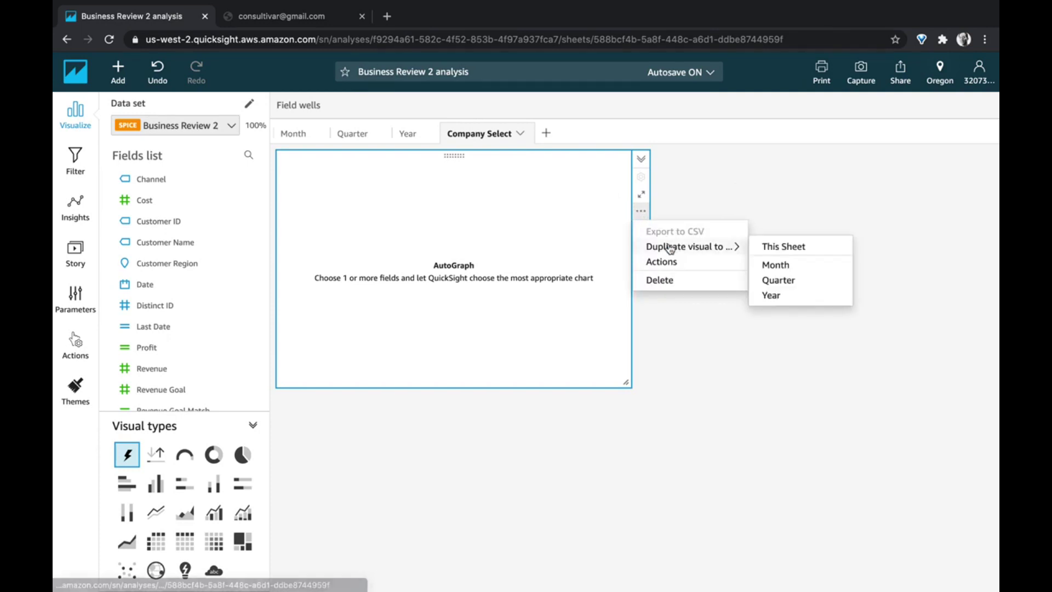
pyautogui.click(767, 246)
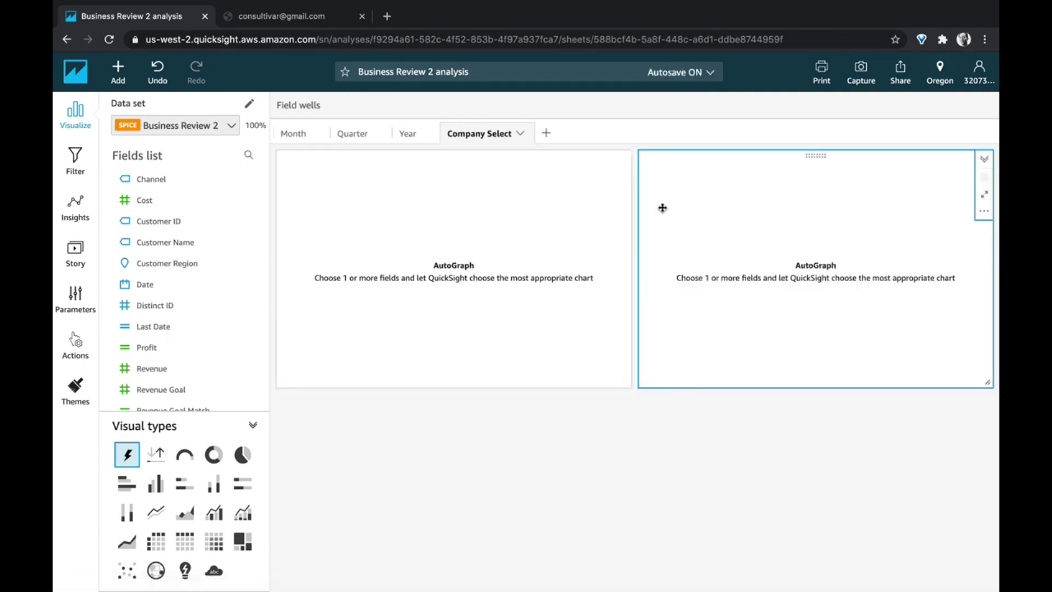
pyautogui.click(984, 212)
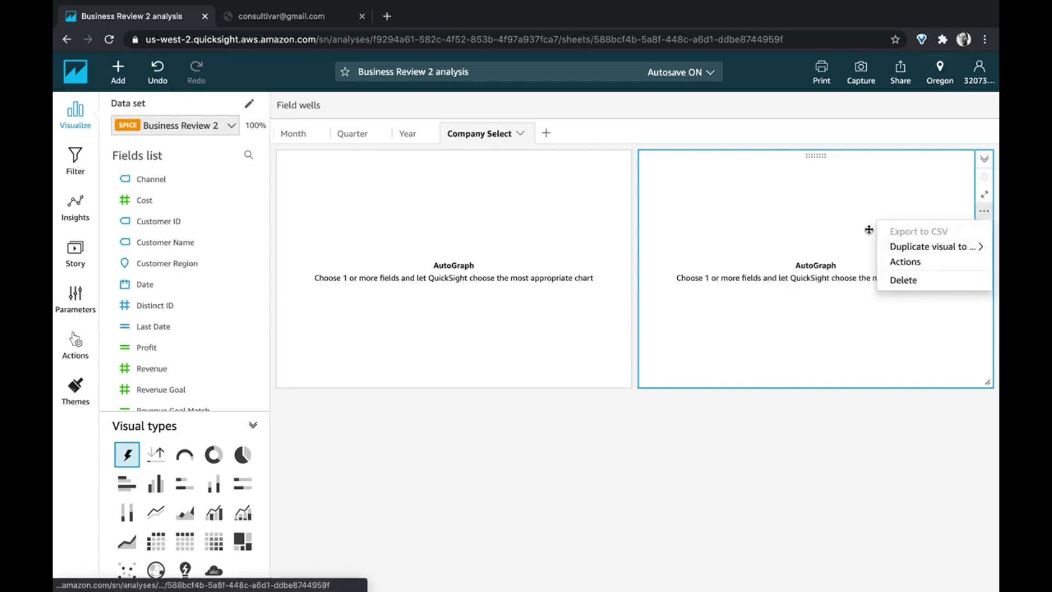
pyautogui.moveTo(926, 246)
pyautogui.click(789, 247)
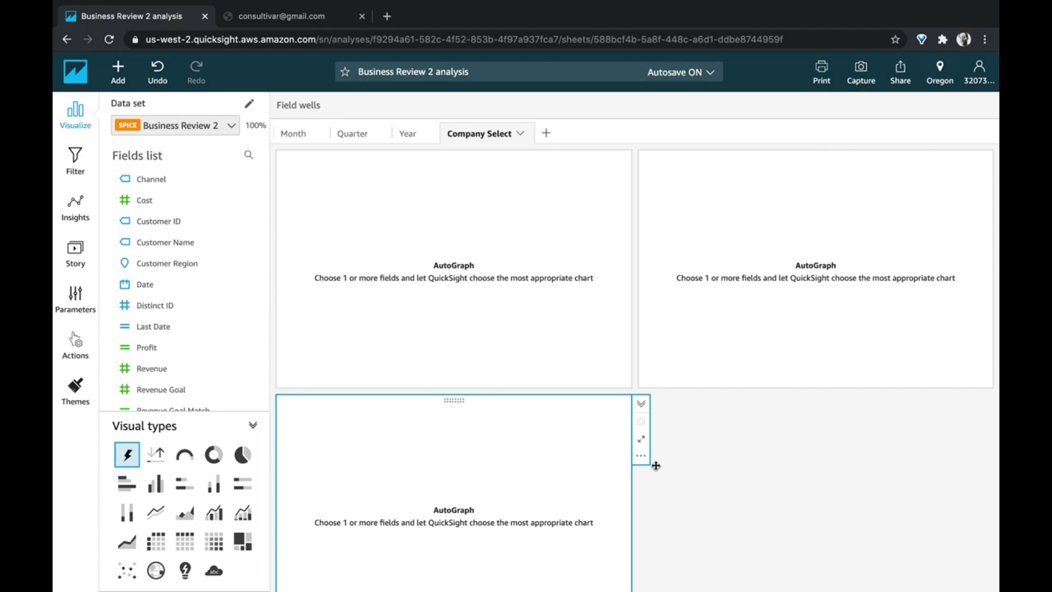
pyautogui.click(641, 456)
pyautogui.moveTo(669, 488)
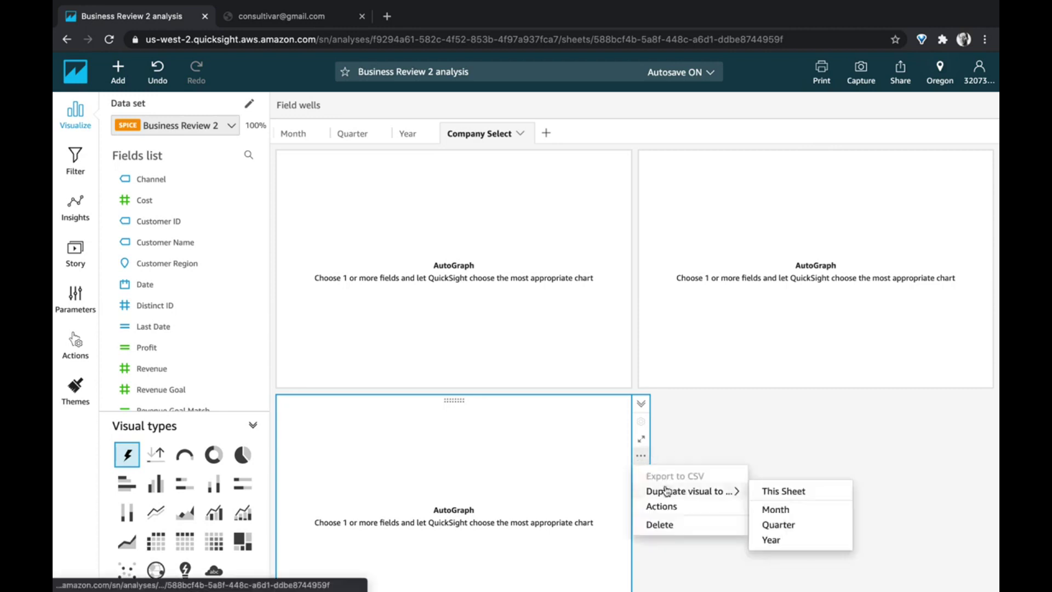
pyautogui.click(798, 489)
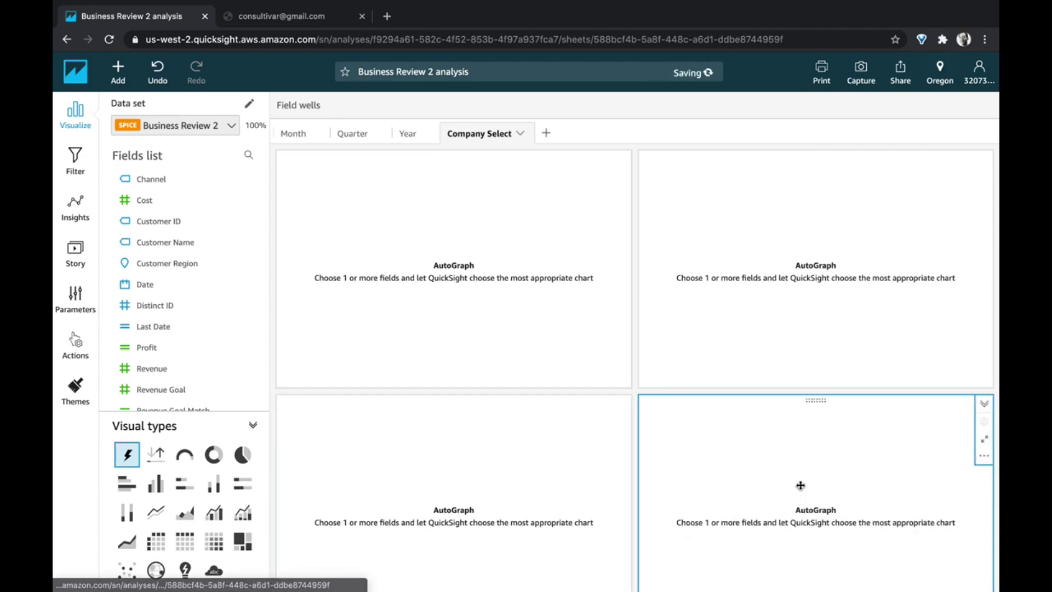
pyautogui.click(465, 181)
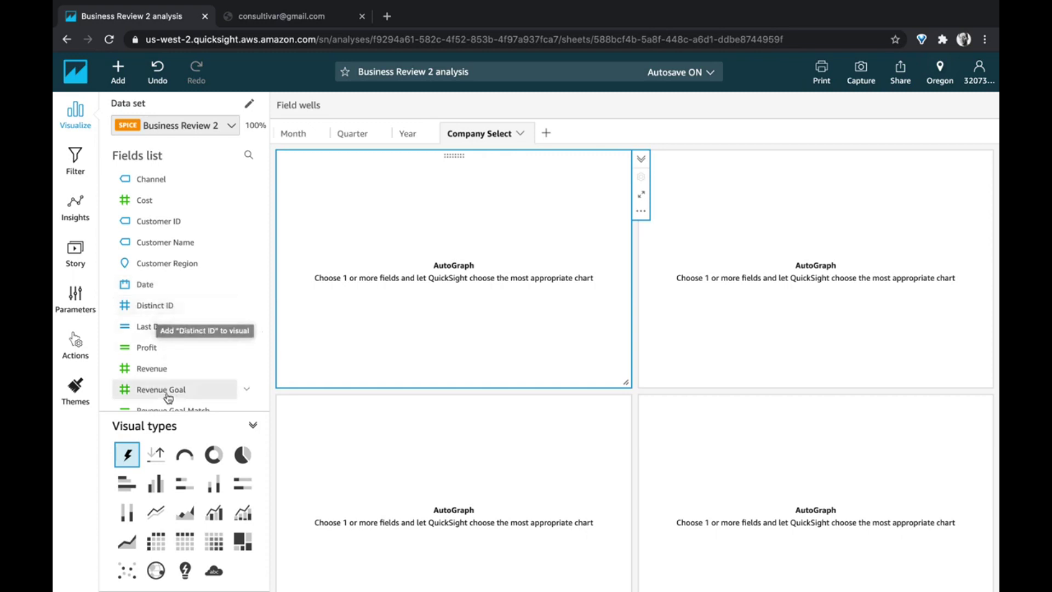
# Step: Make the top-left visual chart summed Revenue by Date and the top-right summed Profit by Date
pyautogui.click(159, 370)
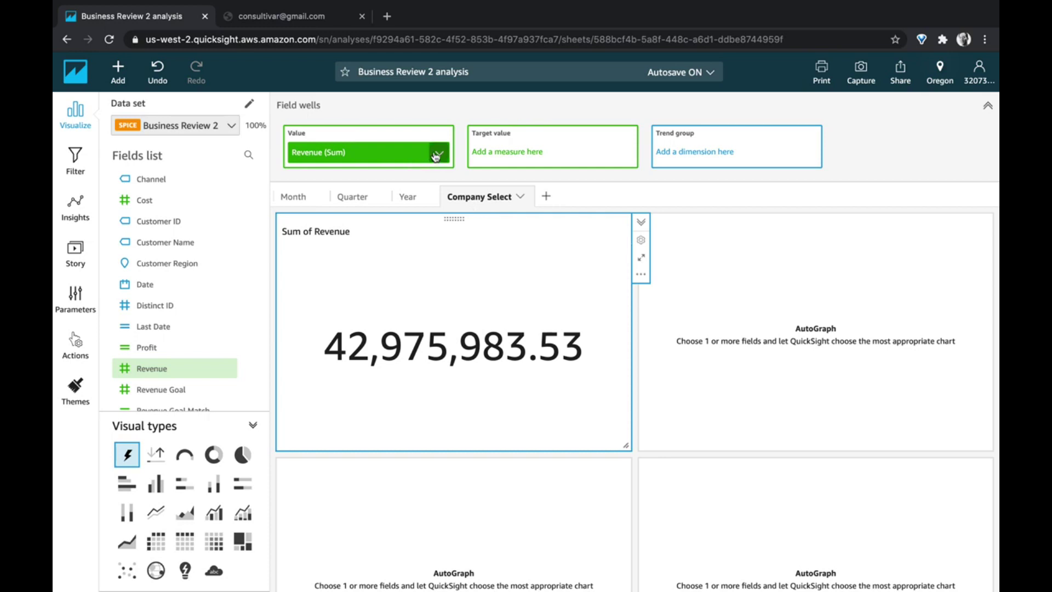
pyautogui.click(160, 285)
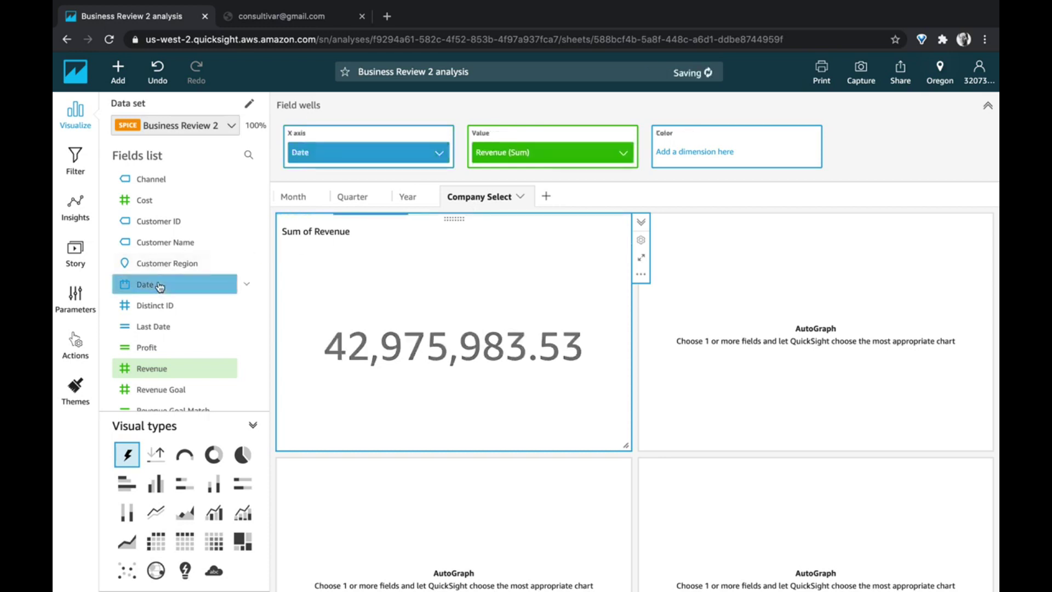
pyautogui.click(682, 259)
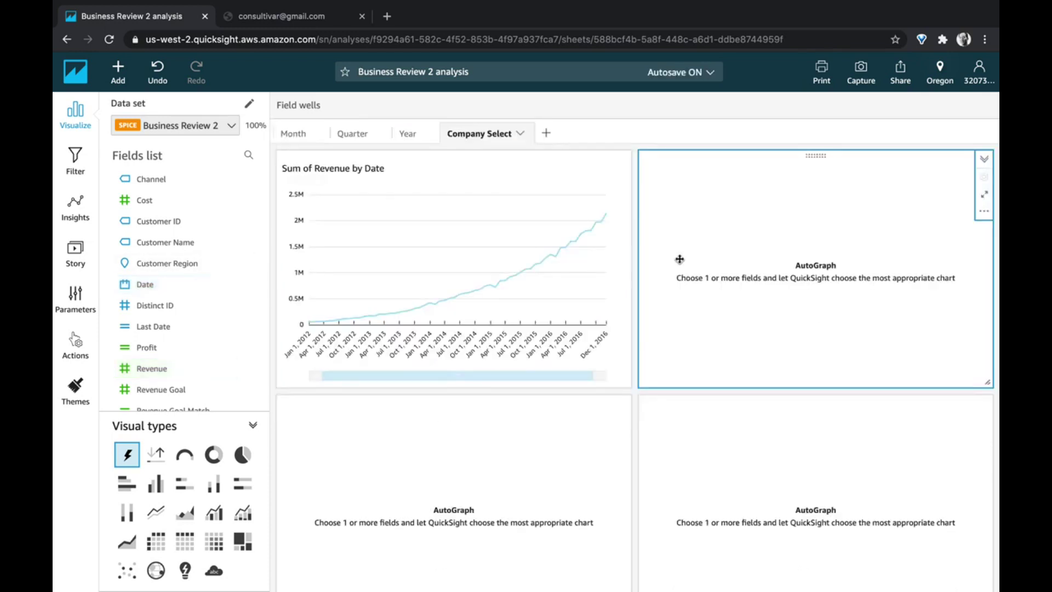
pyautogui.click(156, 289)
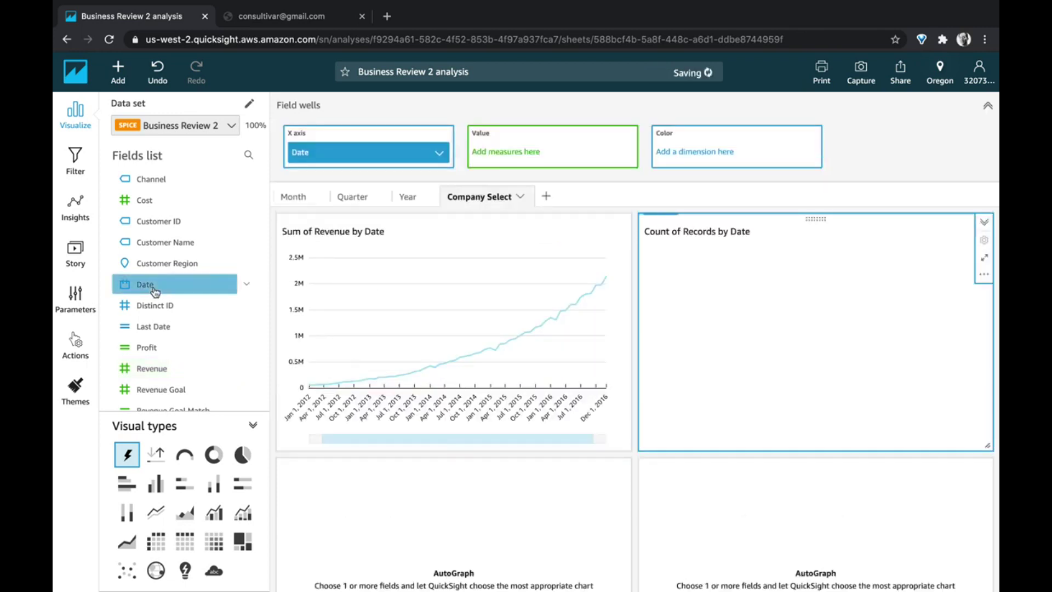
pyautogui.click(162, 351)
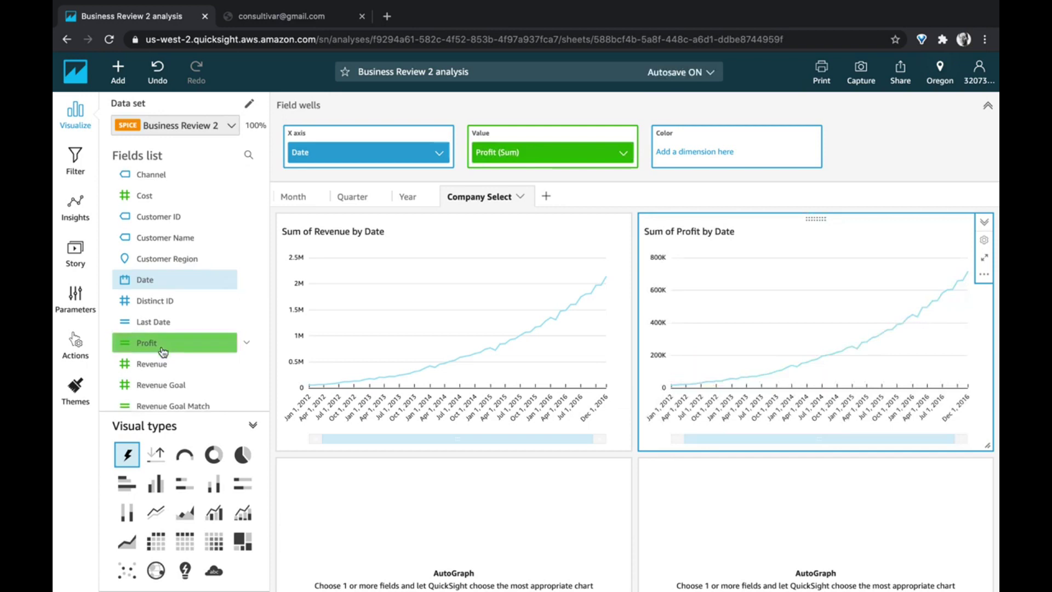
# Step: Make the bottom-left visual chart Revenue Goal Match by Date and the bottom-right summed Cost by Date
pyautogui.scroll(-3, 163, 345)
pyautogui.click(325, 488)
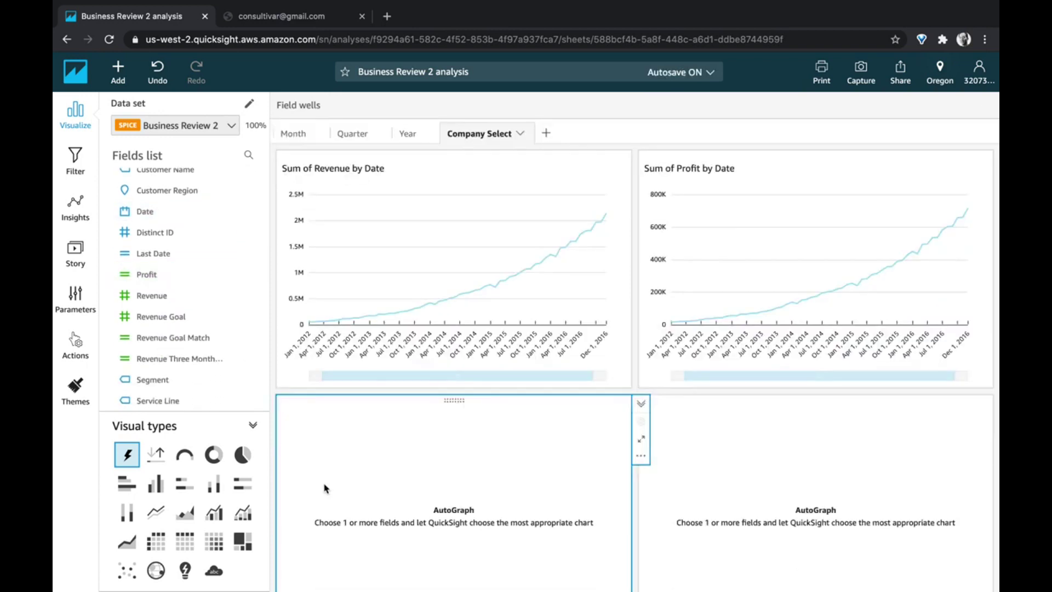
pyautogui.click(149, 213)
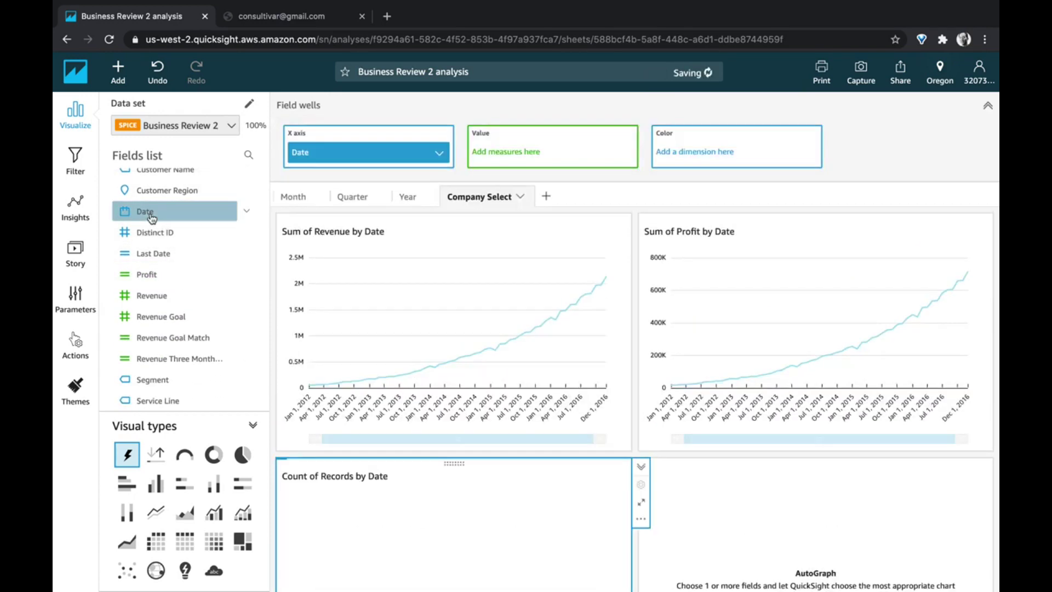
pyautogui.click(186, 338)
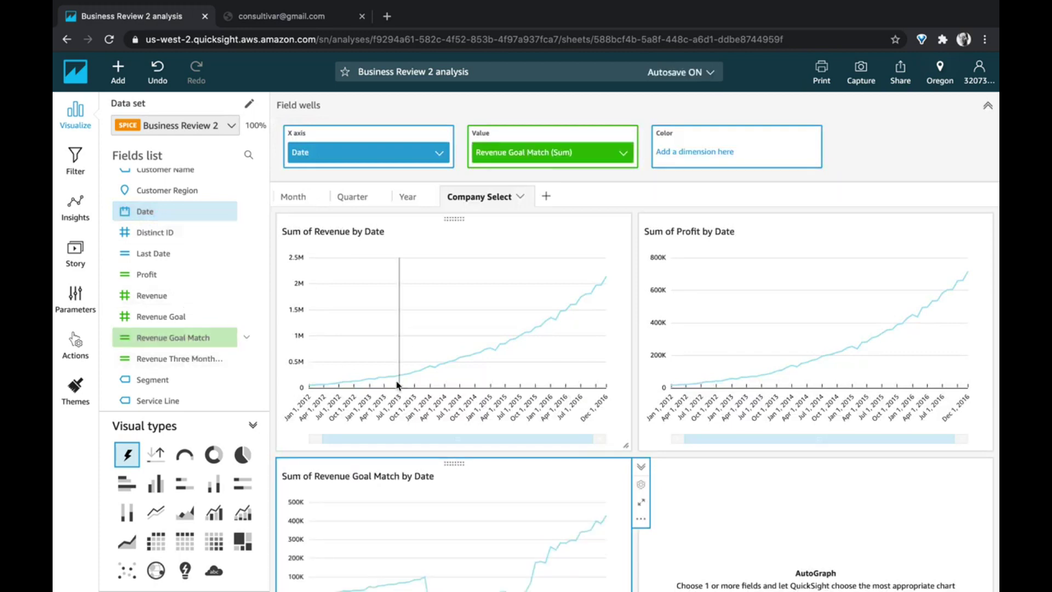
pyautogui.click(688, 496)
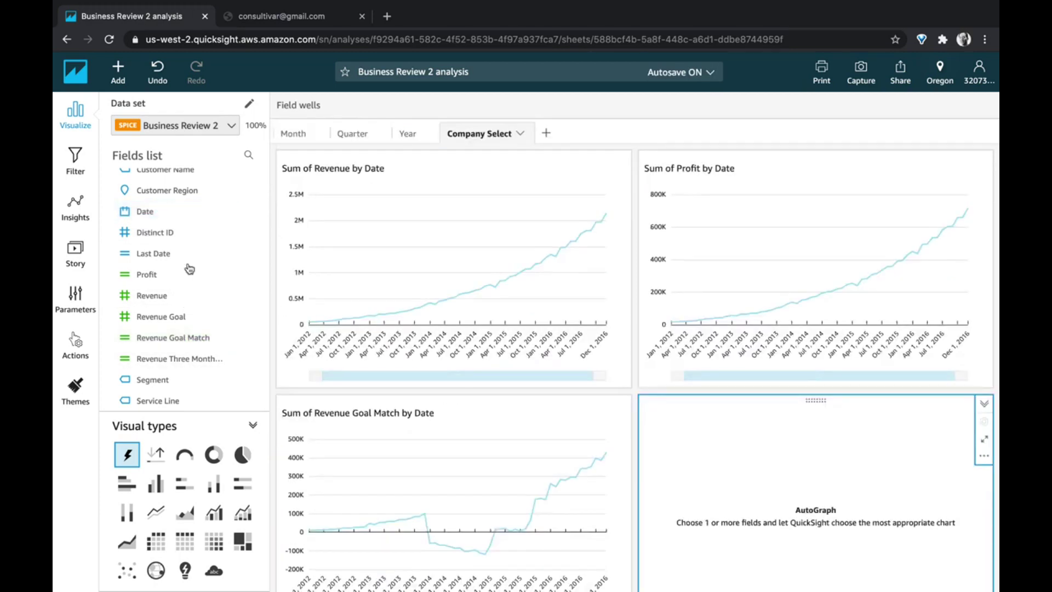
pyautogui.click(137, 211)
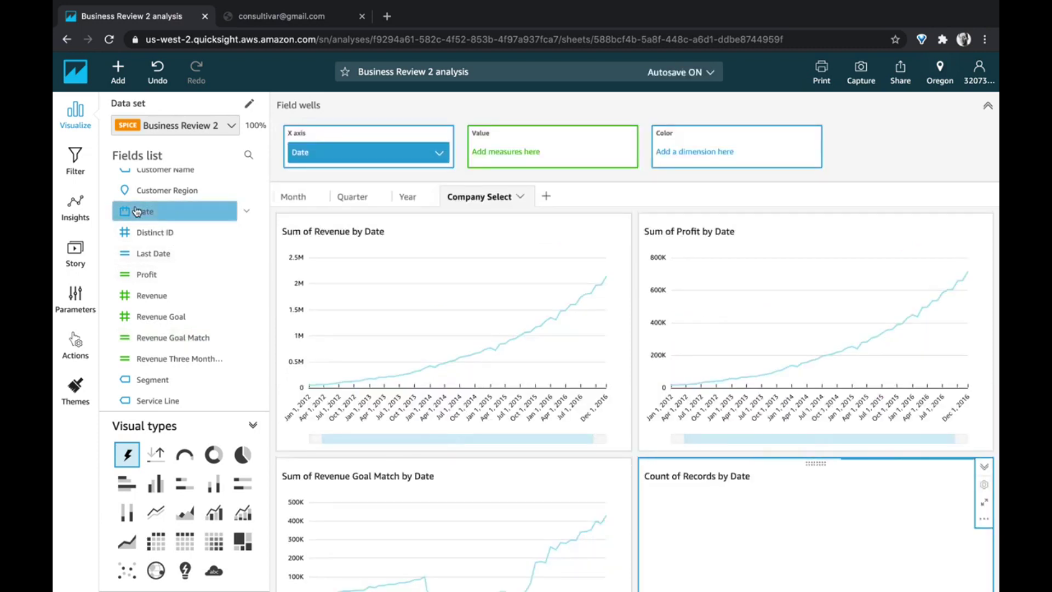
pyautogui.scroll(2, 138, 209)
pyautogui.click(140, 205)
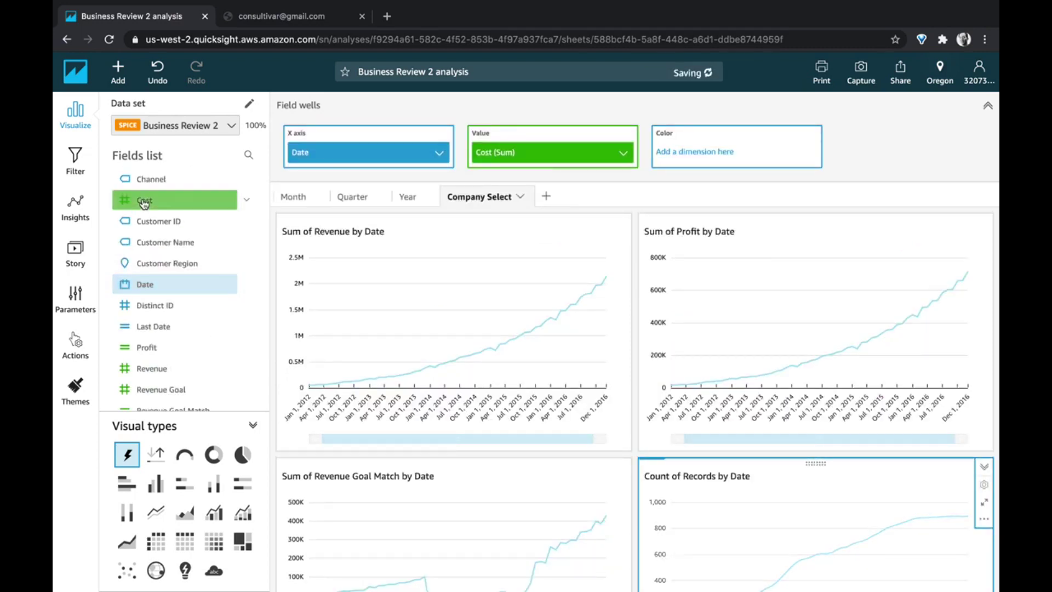
# Step: Add Customer Name as the color for the Revenue, Profit, Revenue Goal Match and Cost charts
pyautogui.click(433, 230)
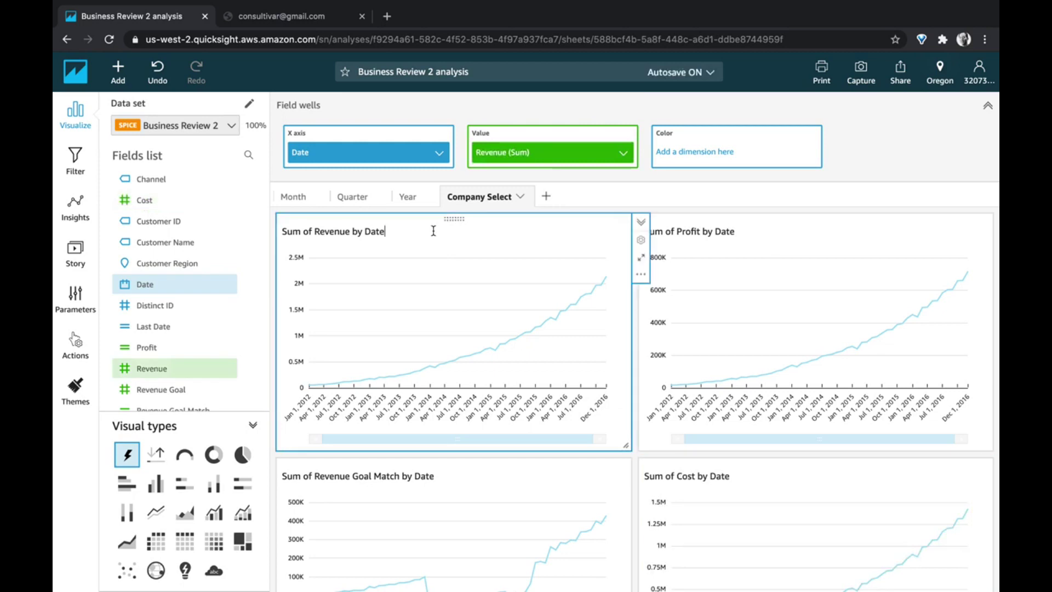
pyautogui.click(166, 241)
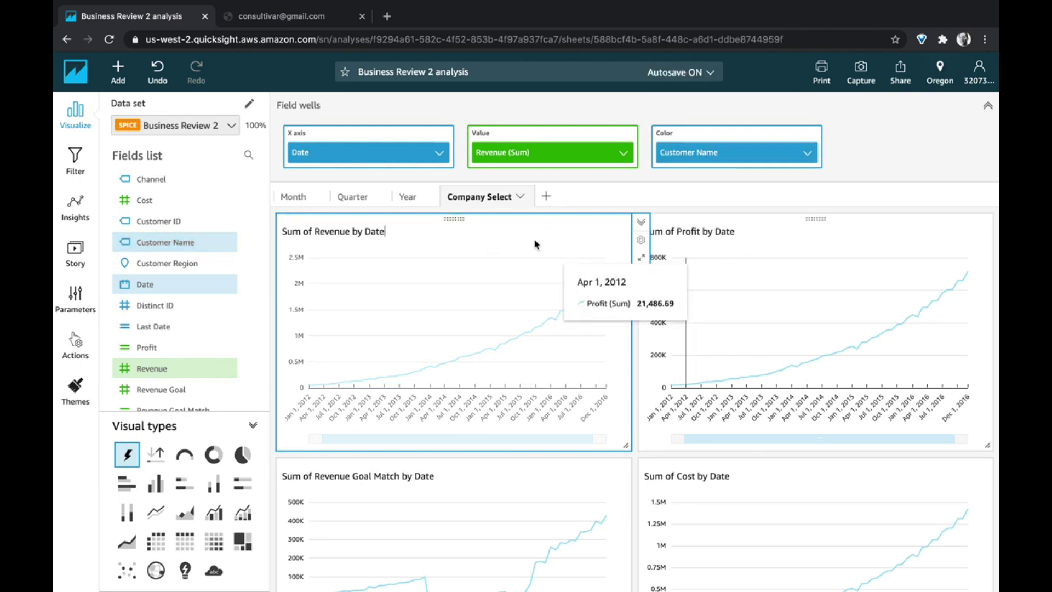
pyautogui.click(682, 231)
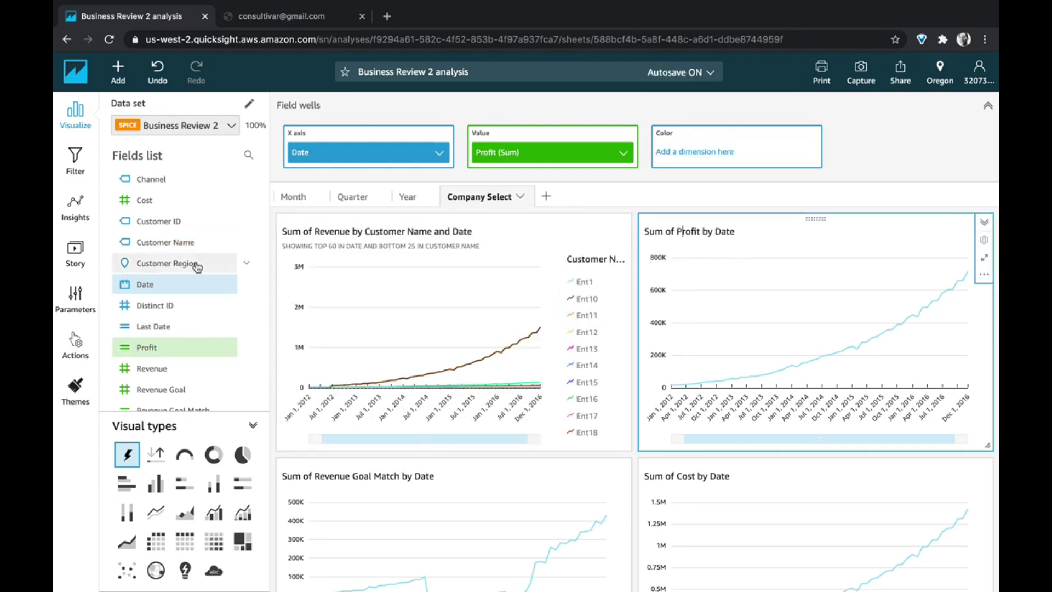
pyautogui.click(177, 242)
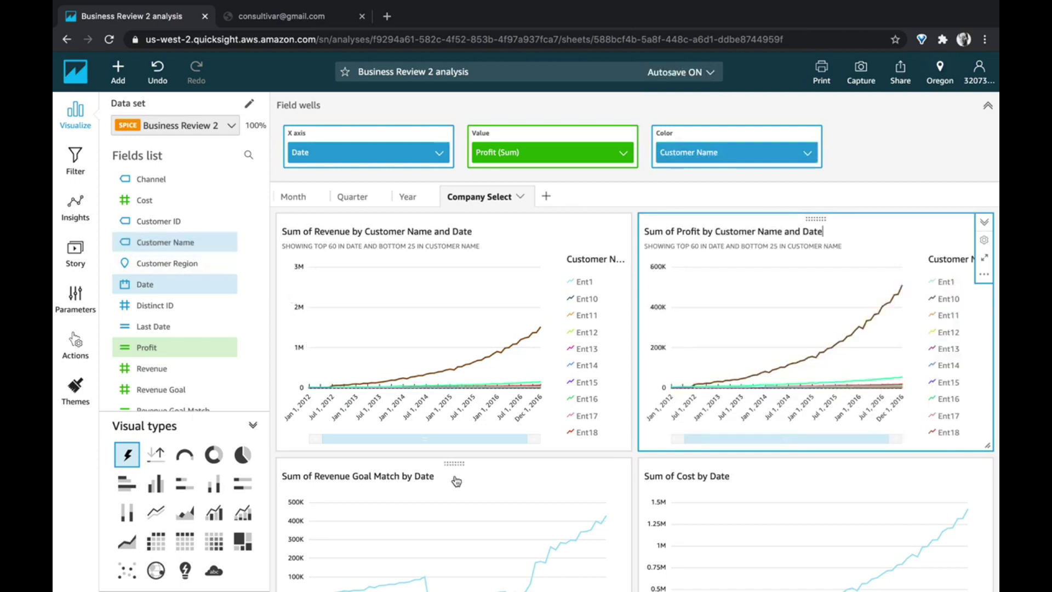
pyautogui.click(455, 476)
pyautogui.click(177, 242)
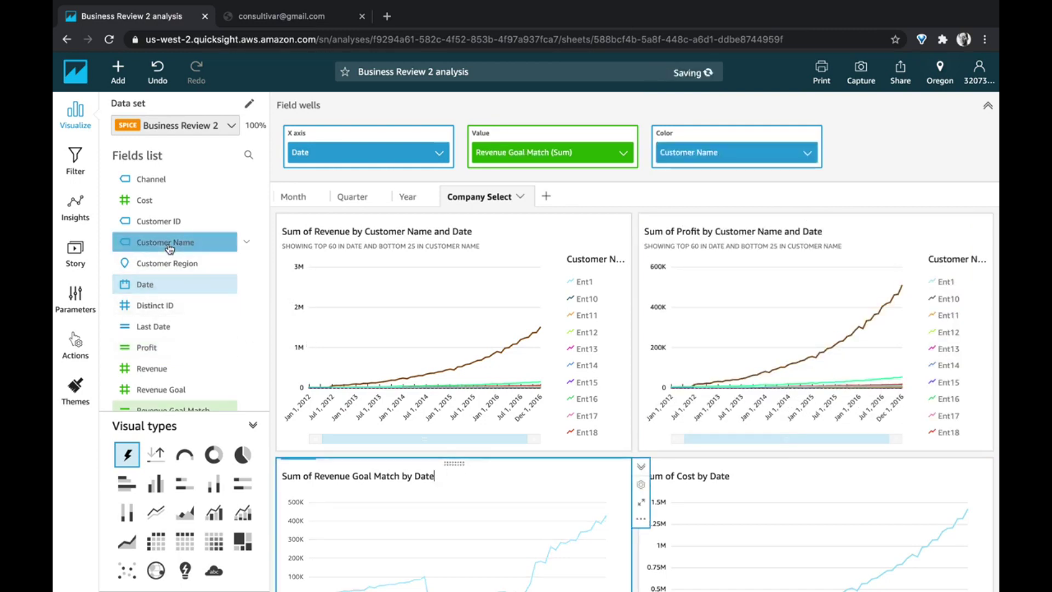
pyautogui.click(723, 481)
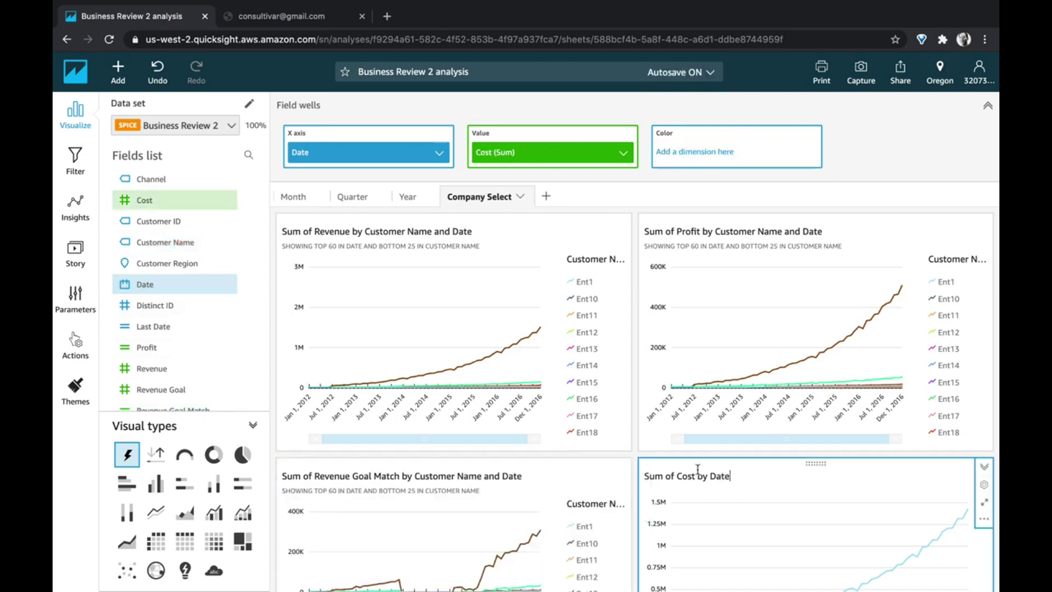
pyautogui.click(202, 249)
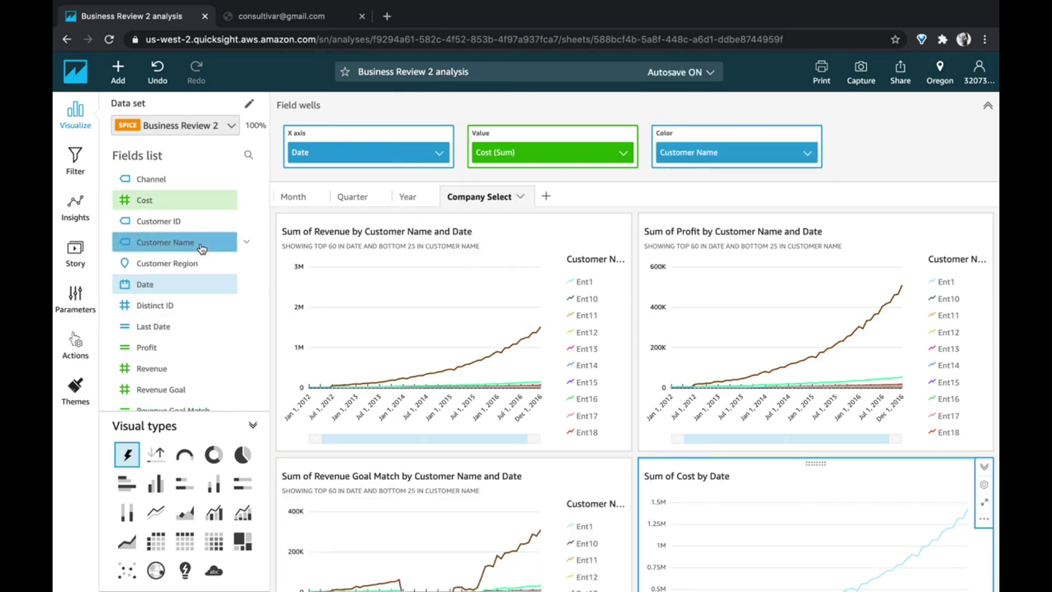
# Step: Add a single-value String parameter 'CompanySelect' with static default value None
pyautogui.click(131, 85)
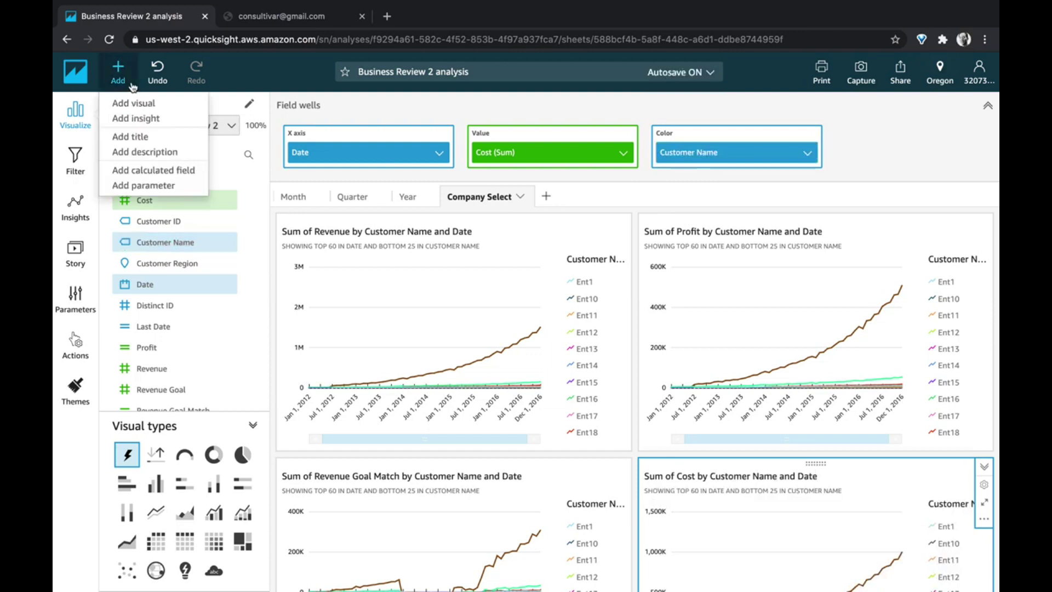
pyautogui.click(154, 184)
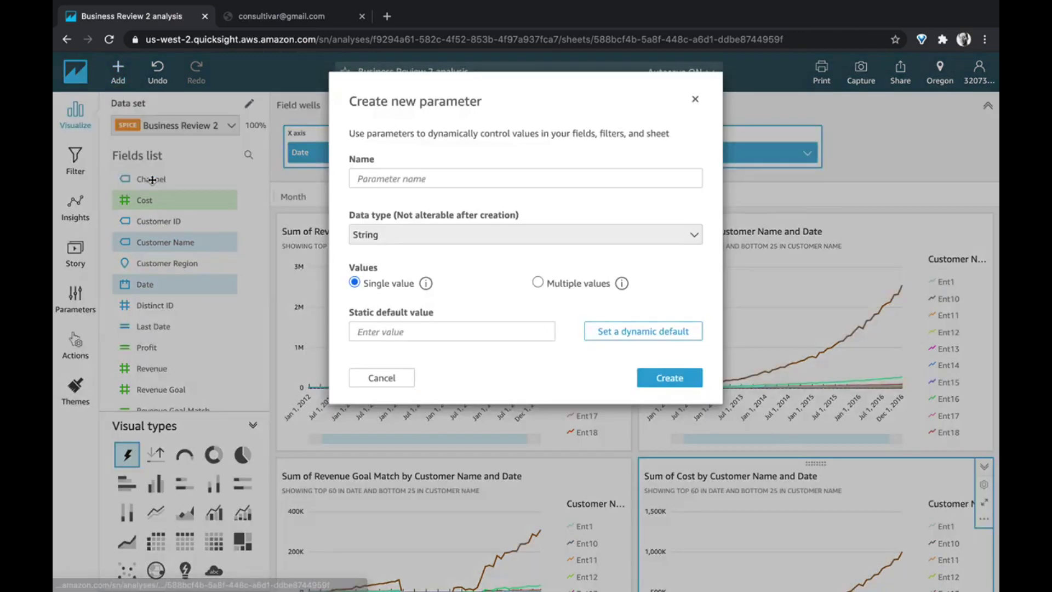
pyautogui.click(386, 178)
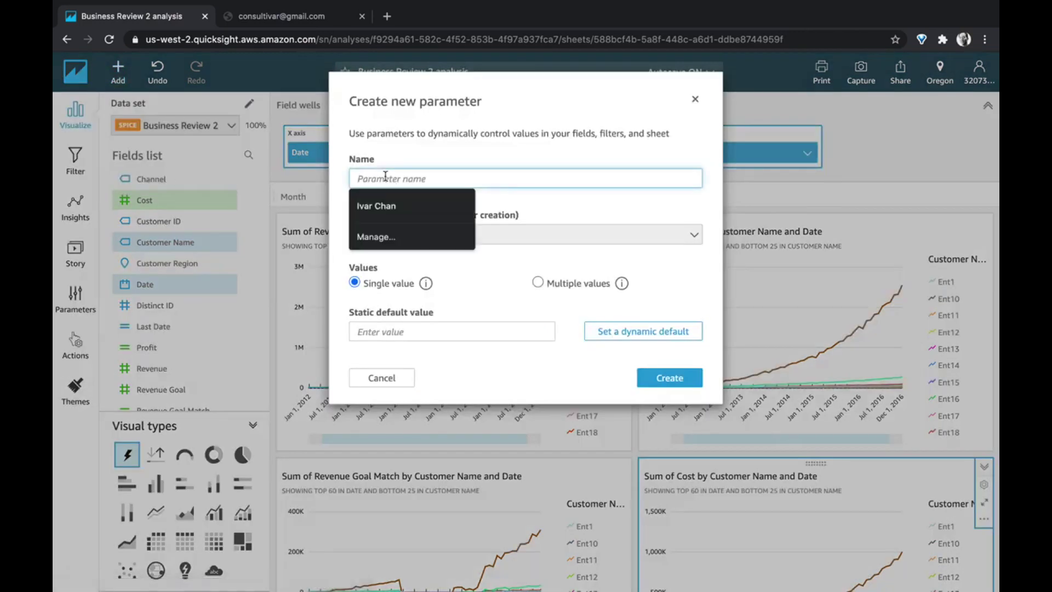
pyautogui.write('Company')
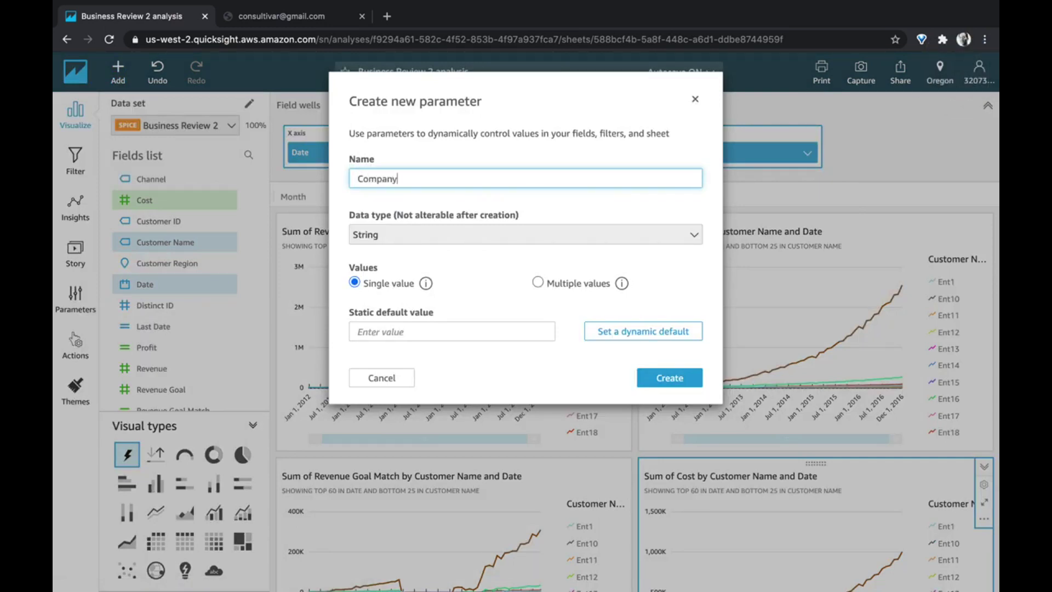
pyautogui.write('Select')
pyautogui.click(482, 332)
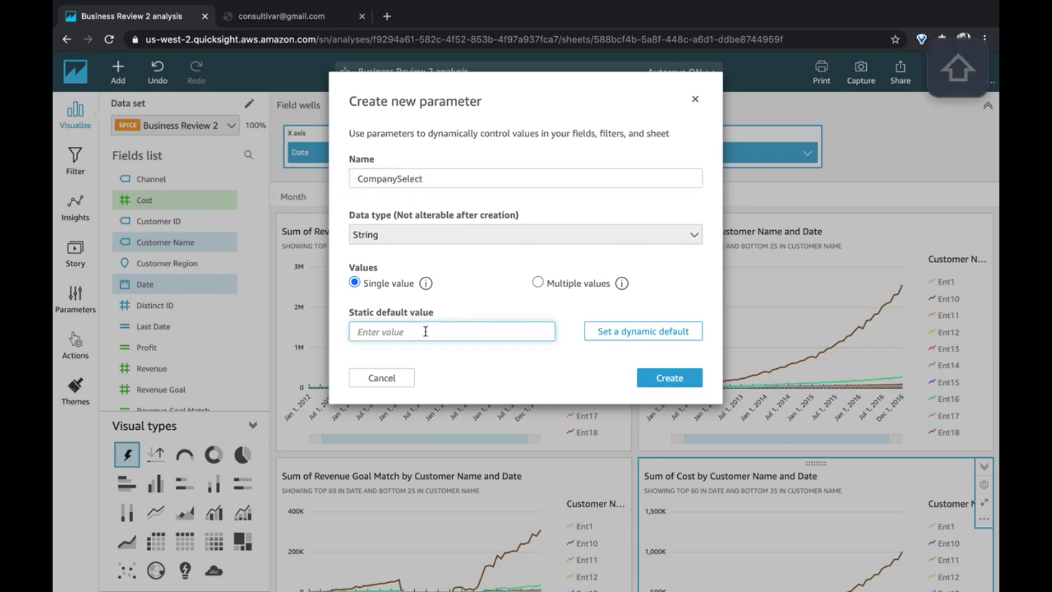
pyautogui.write('None')
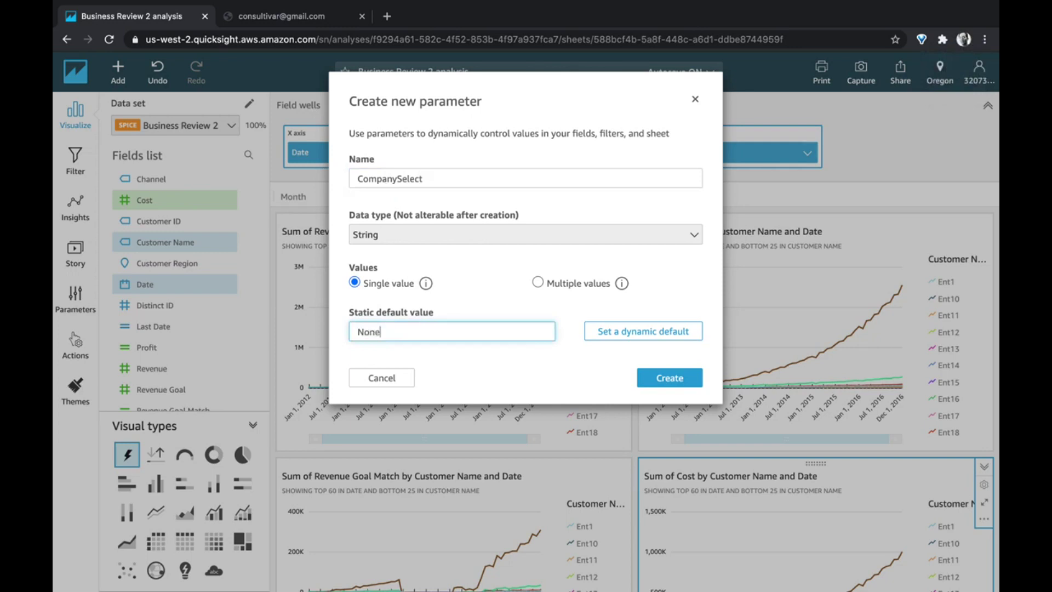
pyautogui.click(669, 377)
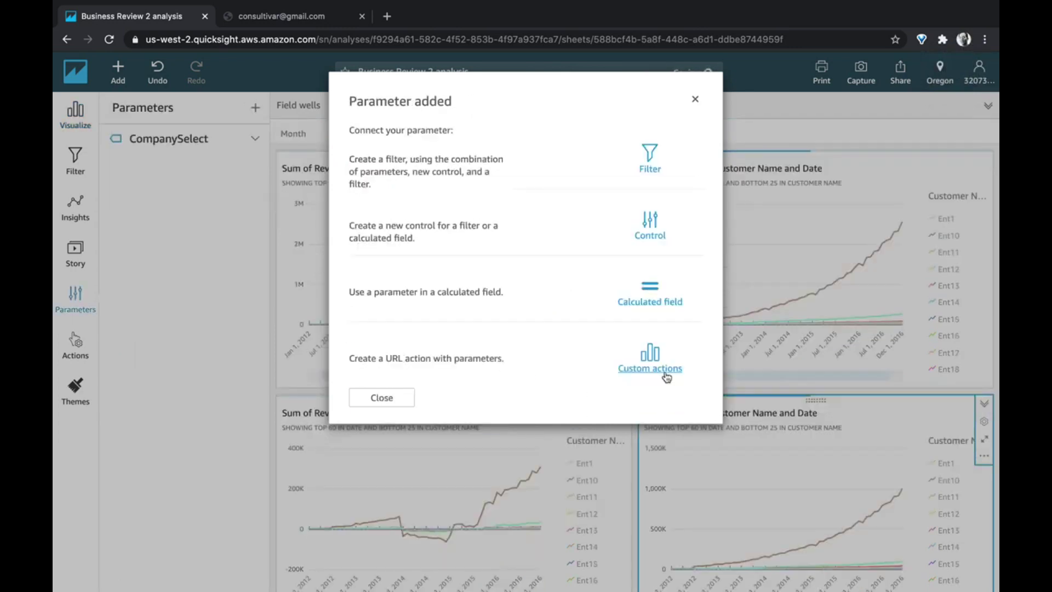
# Step: Add a Customer Name filter scoped to all visuals
pyautogui.click(651, 157)
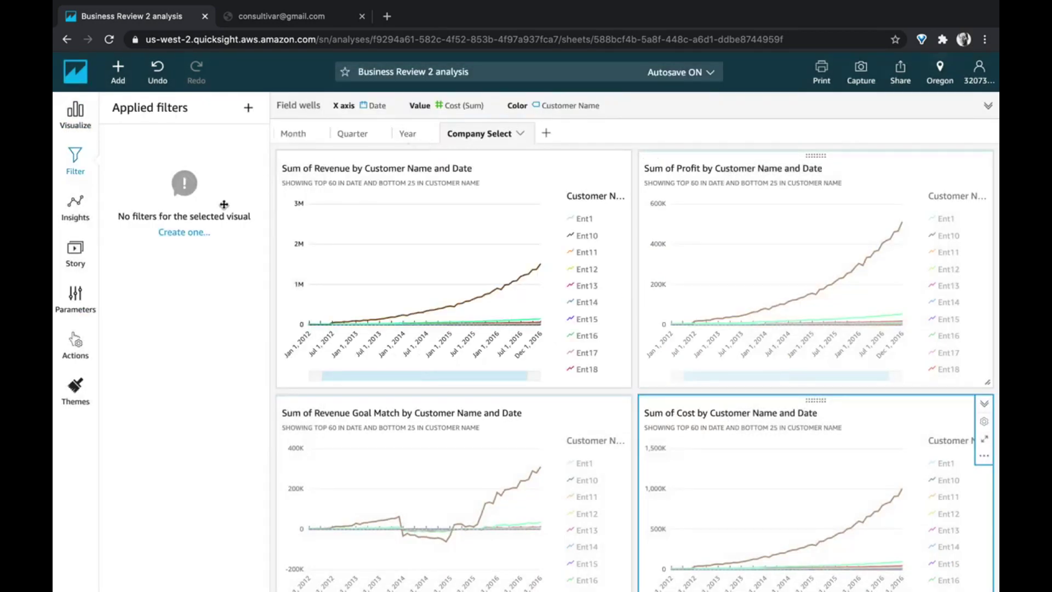
pyautogui.click(187, 232)
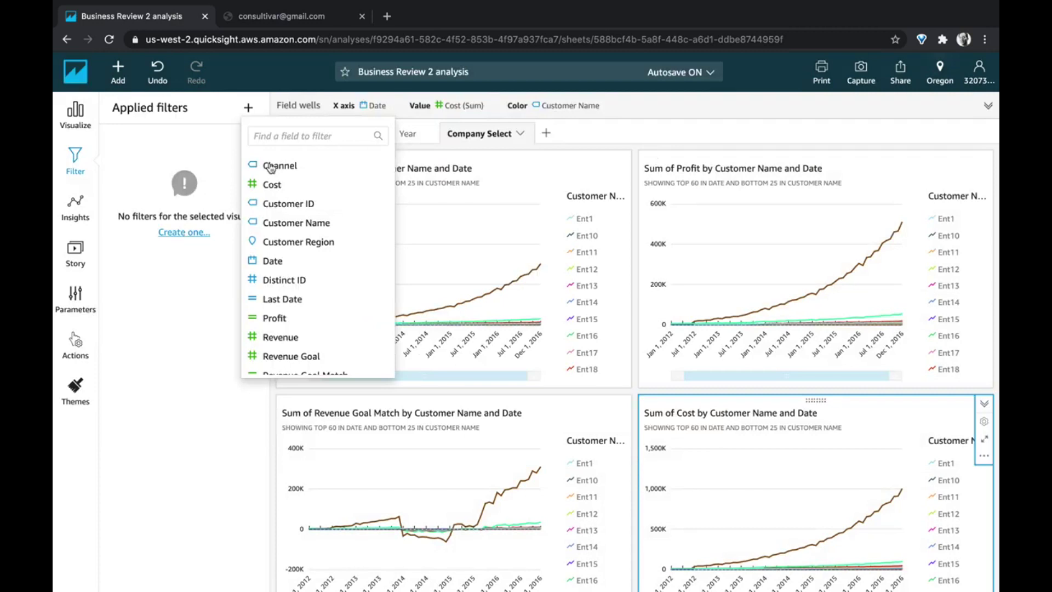
pyautogui.click(279, 223)
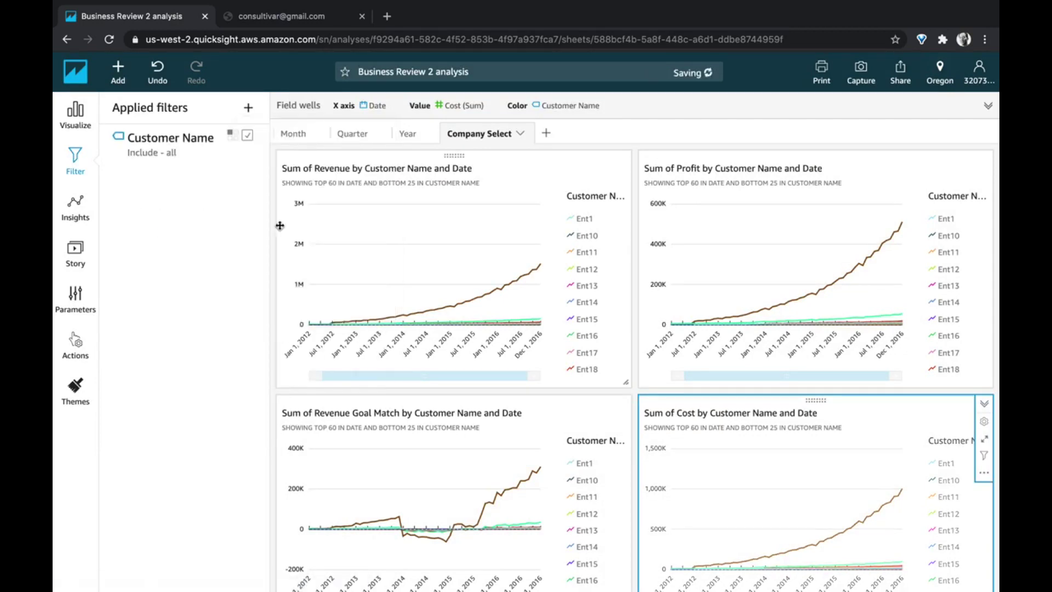
pyautogui.click(185, 134)
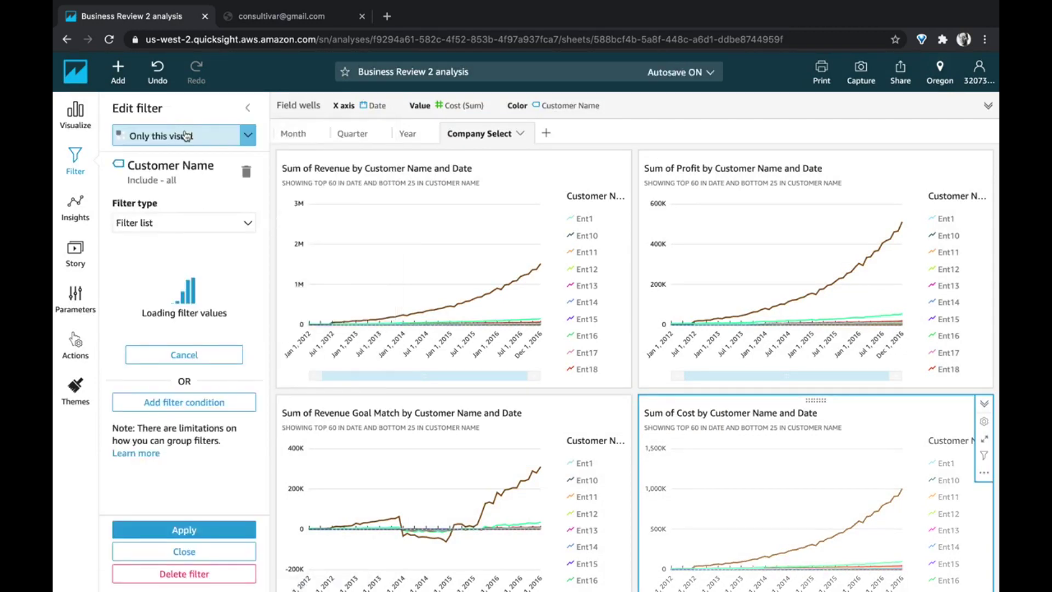
pyautogui.click(187, 135)
pyautogui.click(191, 162)
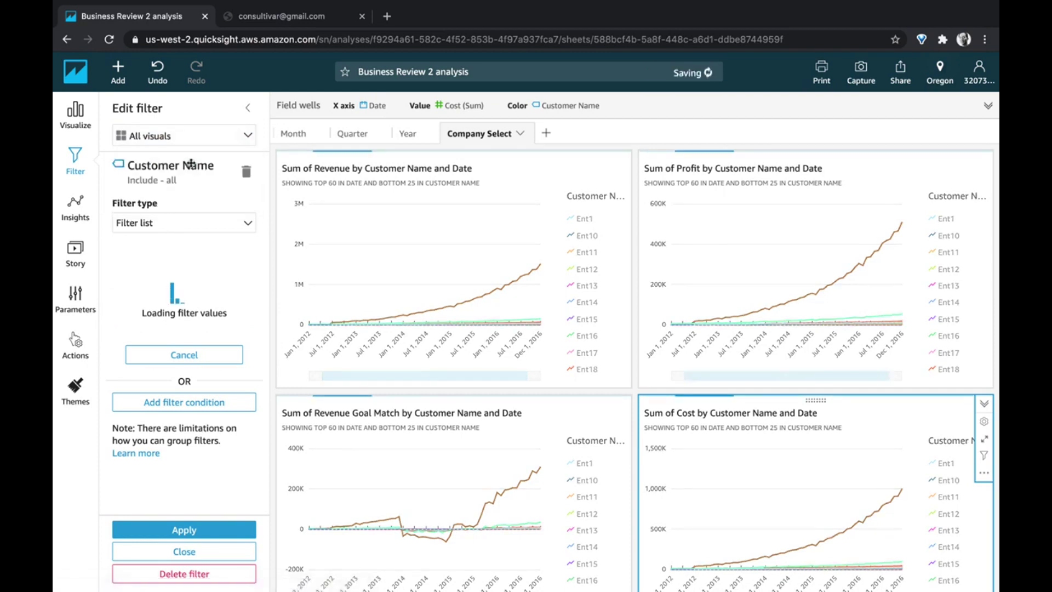
# Step: Make it a custom filter where Customer Name equals the CompanySelect parameter, and apply it
pyautogui.click(220, 225)
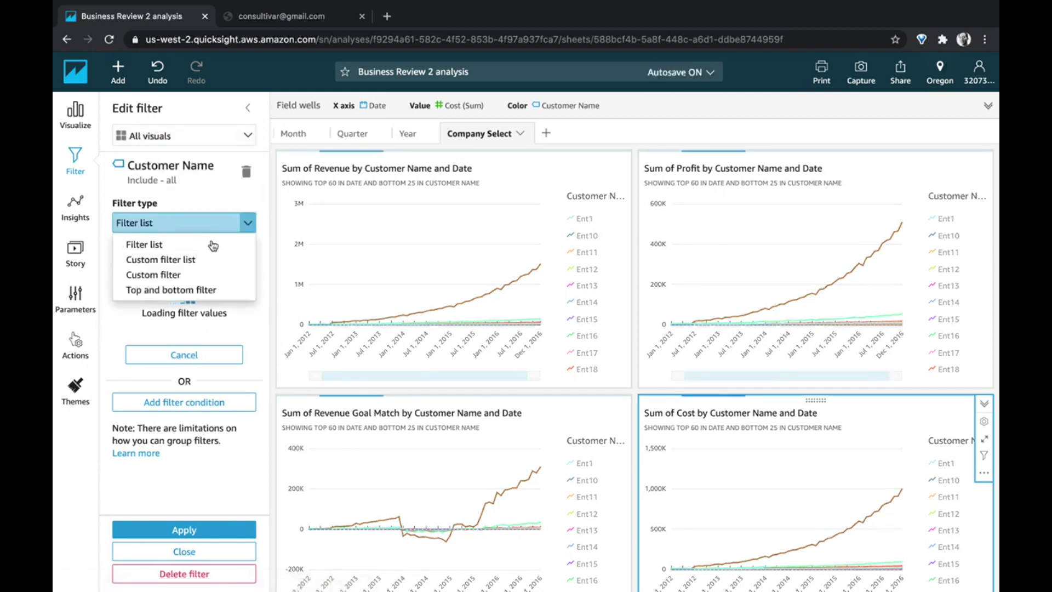
pyautogui.click(208, 274)
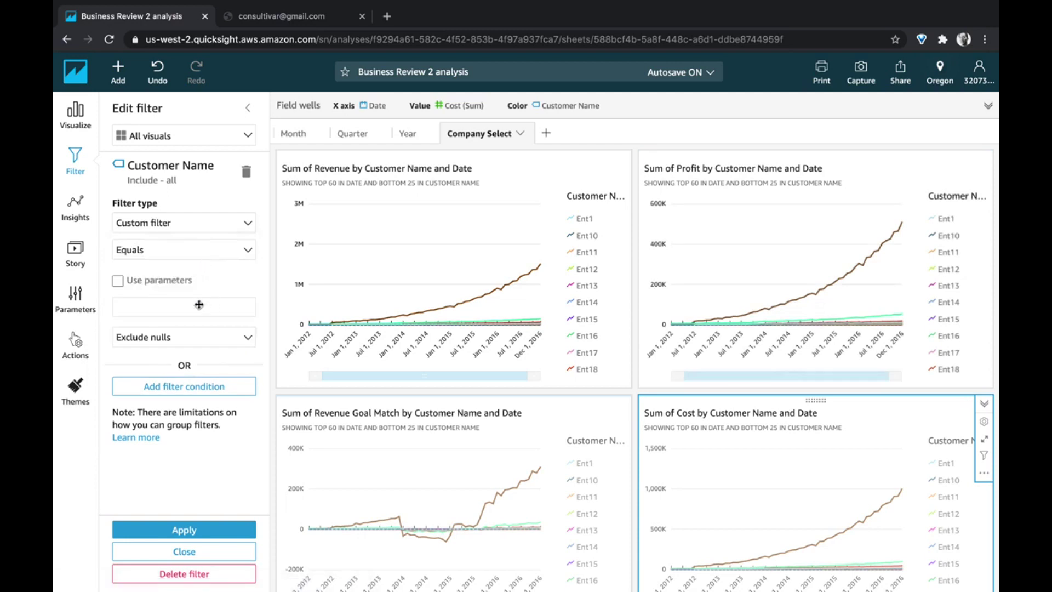
pyautogui.click(117, 283)
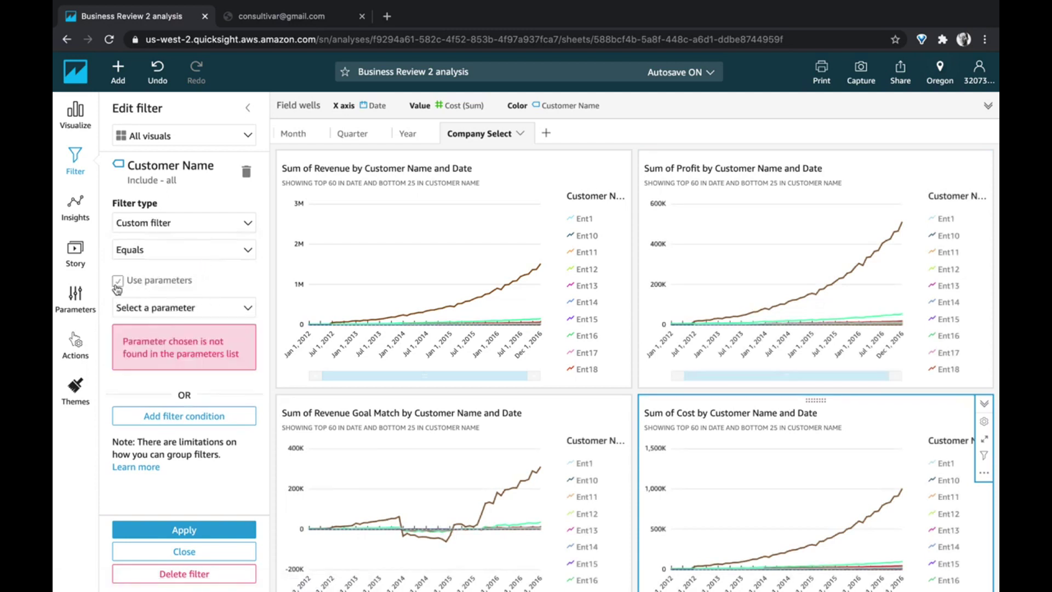
pyautogui.click(141, 307)
pyautogui.click(155, 331)
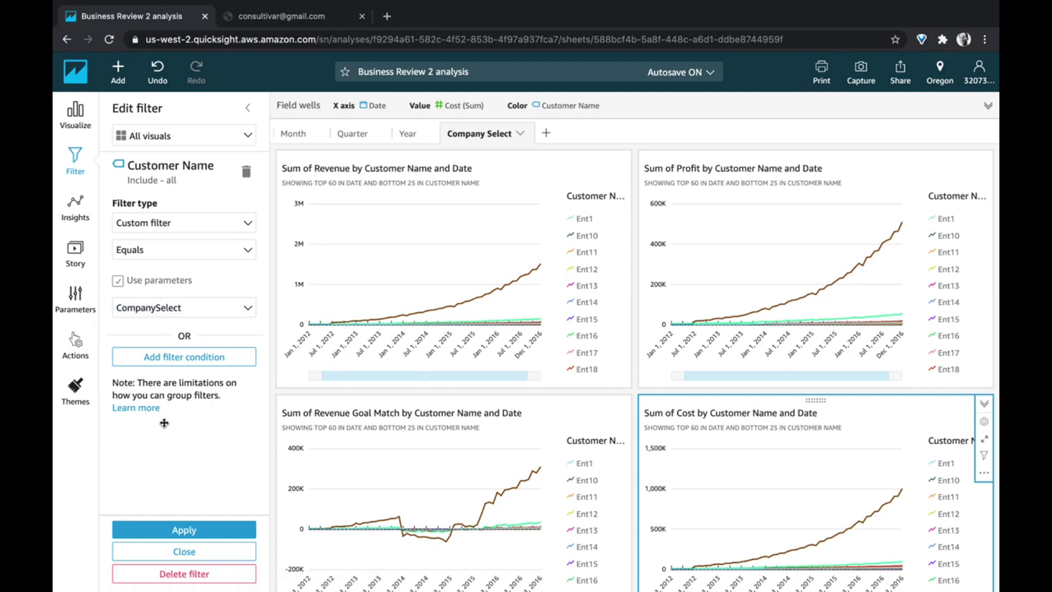
pyautogui.click(185, 527)
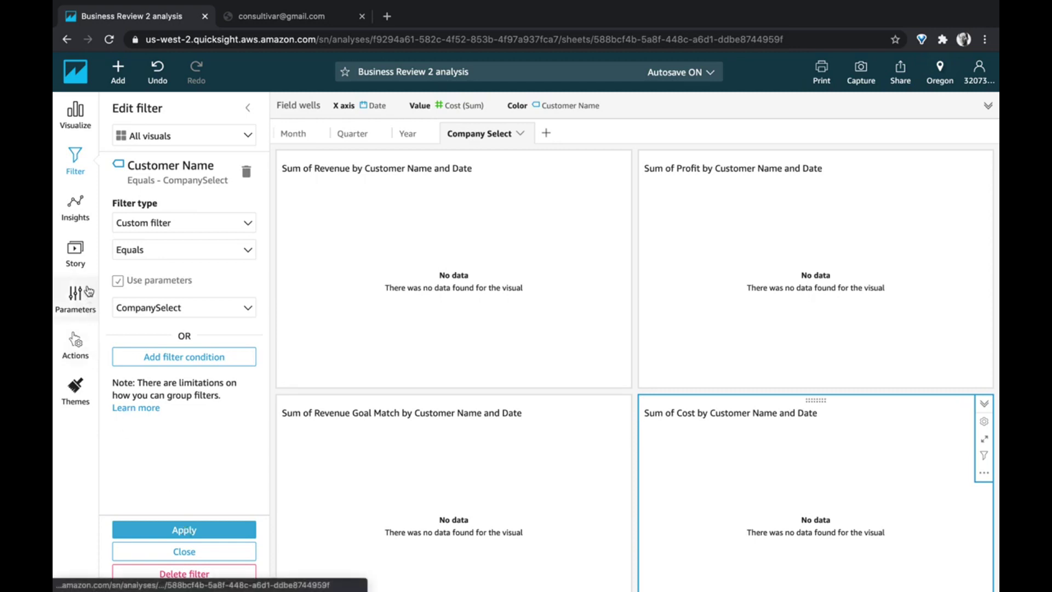
pyautogui.click(75, 297)
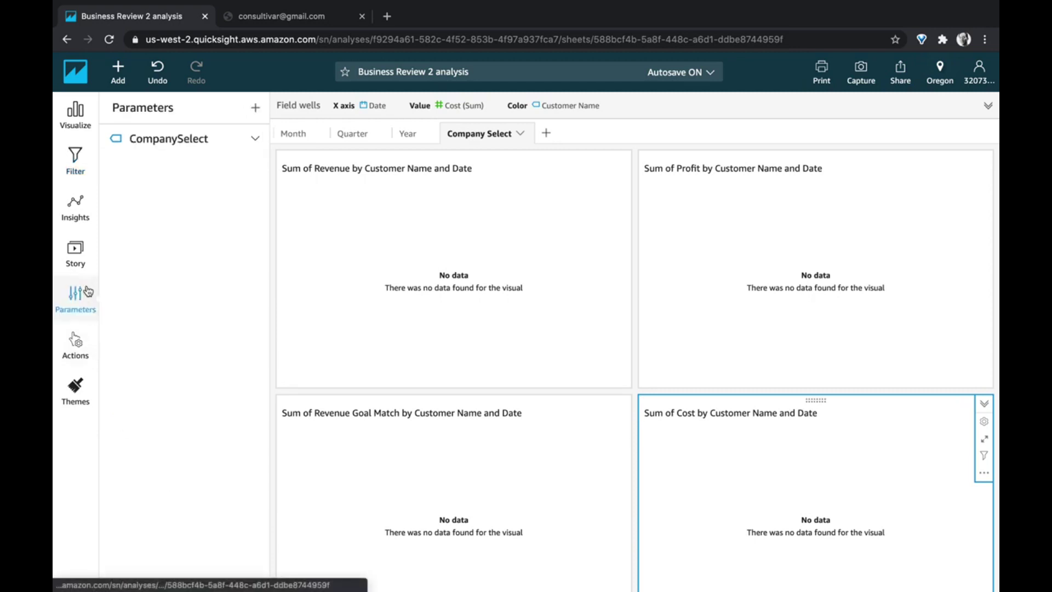
# Step: Add a 'Select Company' single-select dropdown for CompanySelect, listing Business Review 2 Customer Name values
pyautogui.click(255, 139)
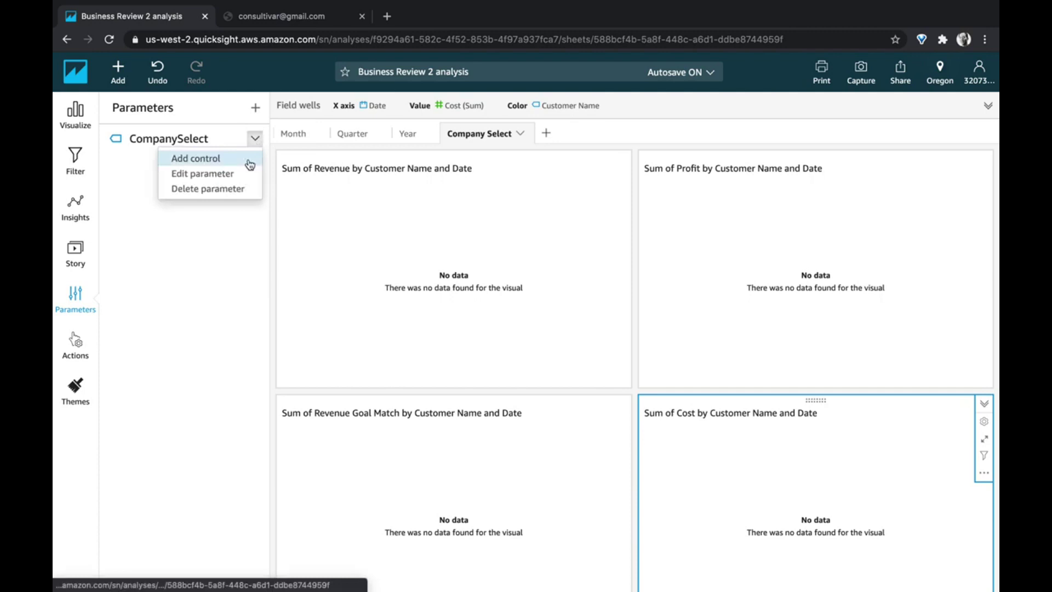
pyautogui.click(249, 160)
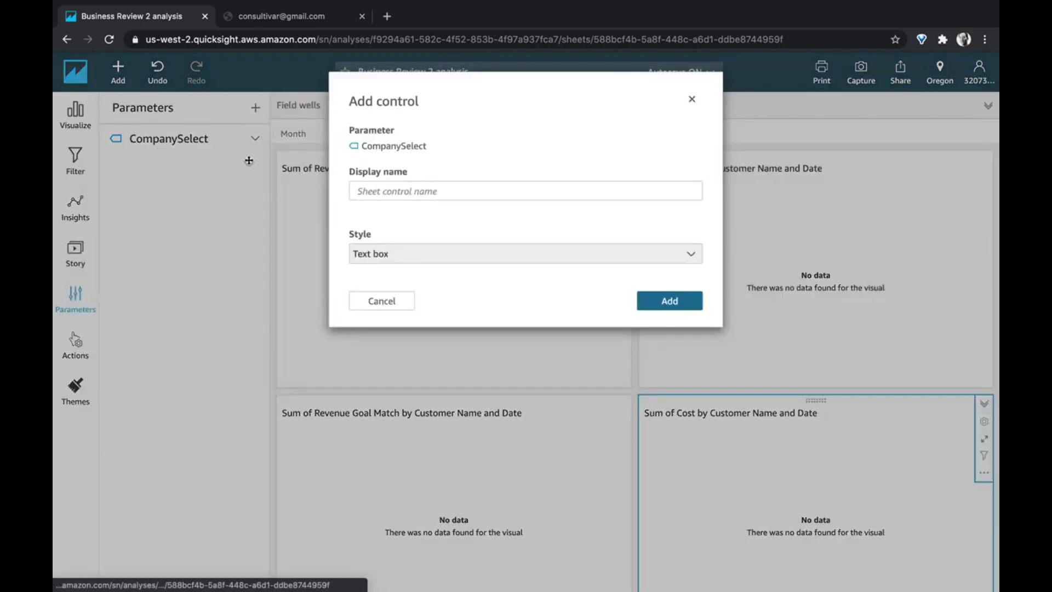
pyautogui.click(382, 190)
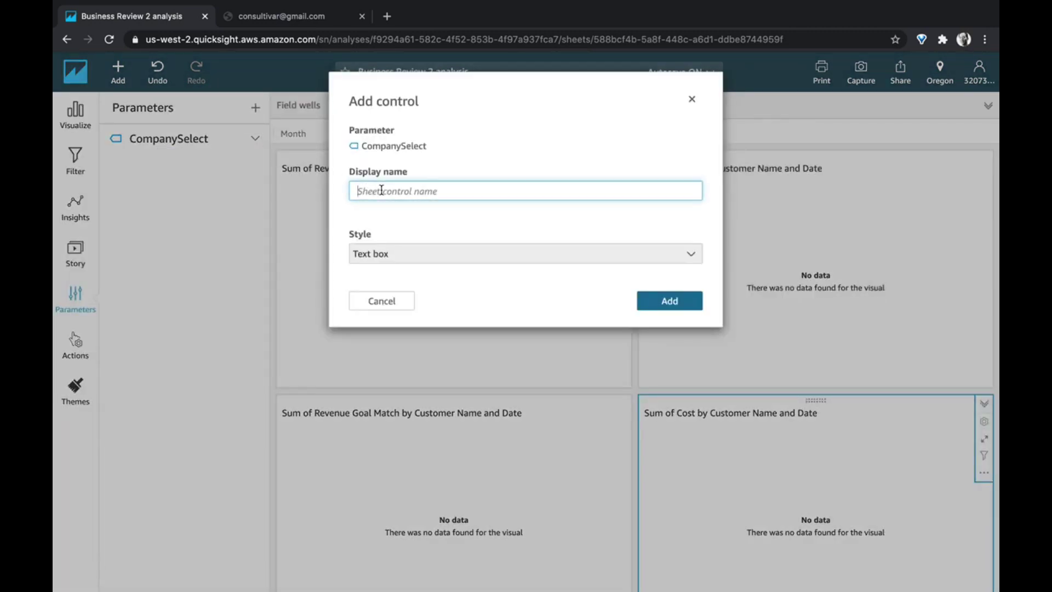
pyautogui.write('Select ')
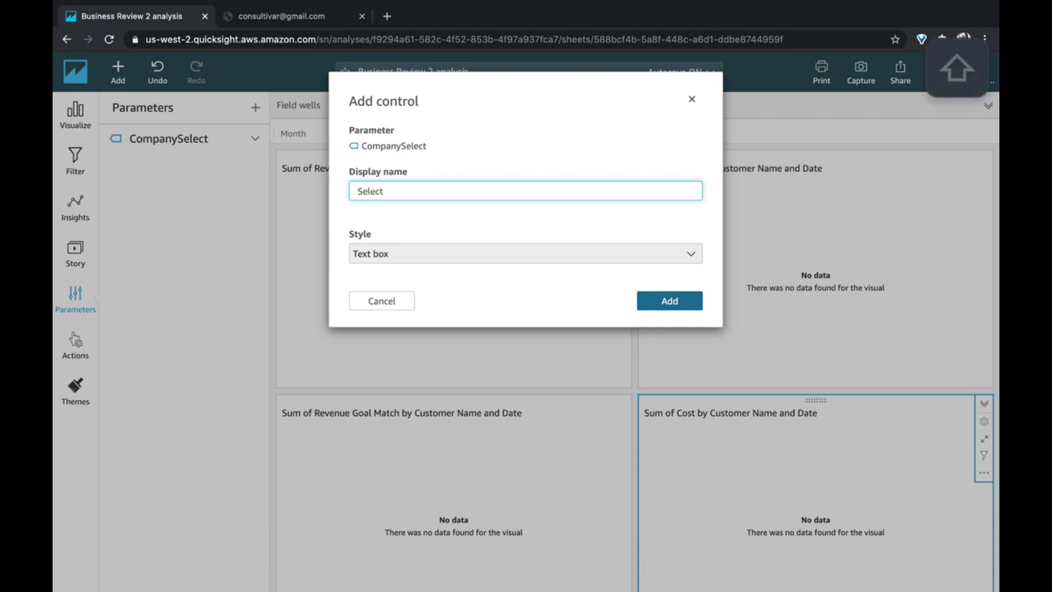
pyautogui.write('Company')
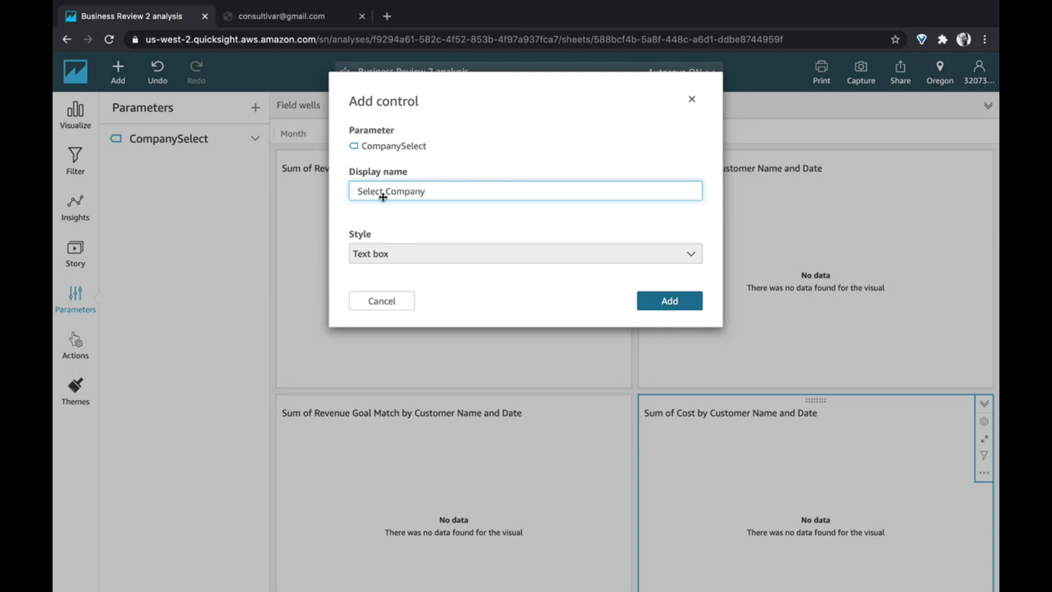
pyautogui.click(411, 253)
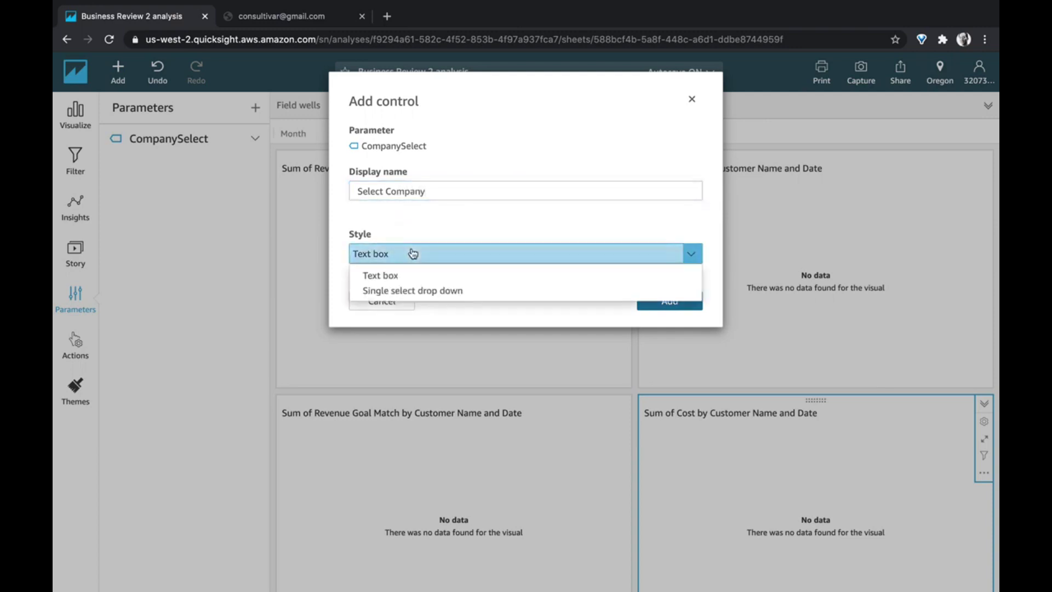
pyautogui.click(433, 292)
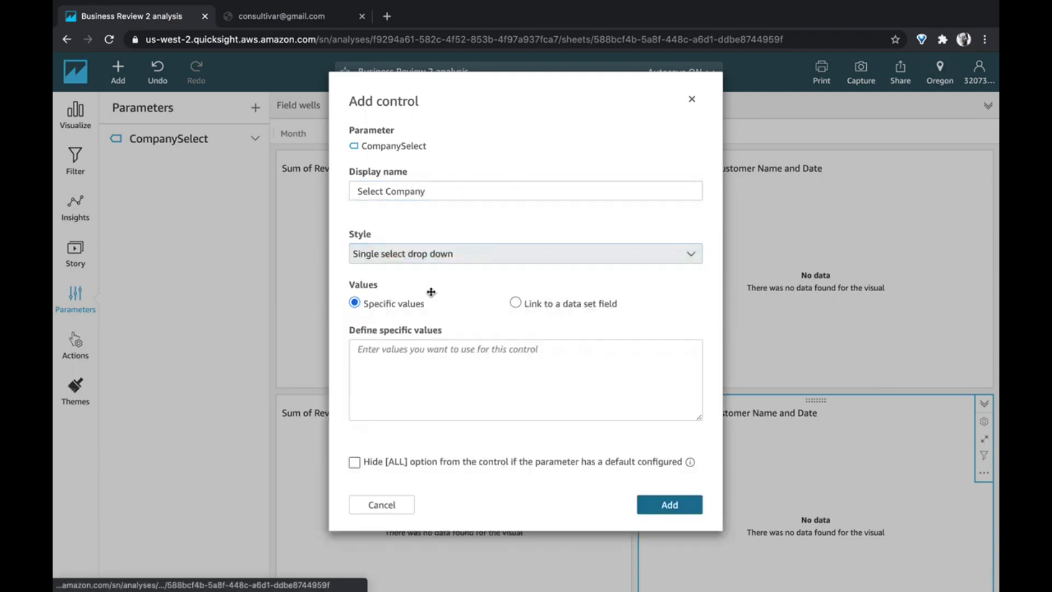
pyautogui.click(515, 303)
pyautogui.click(530, 349)
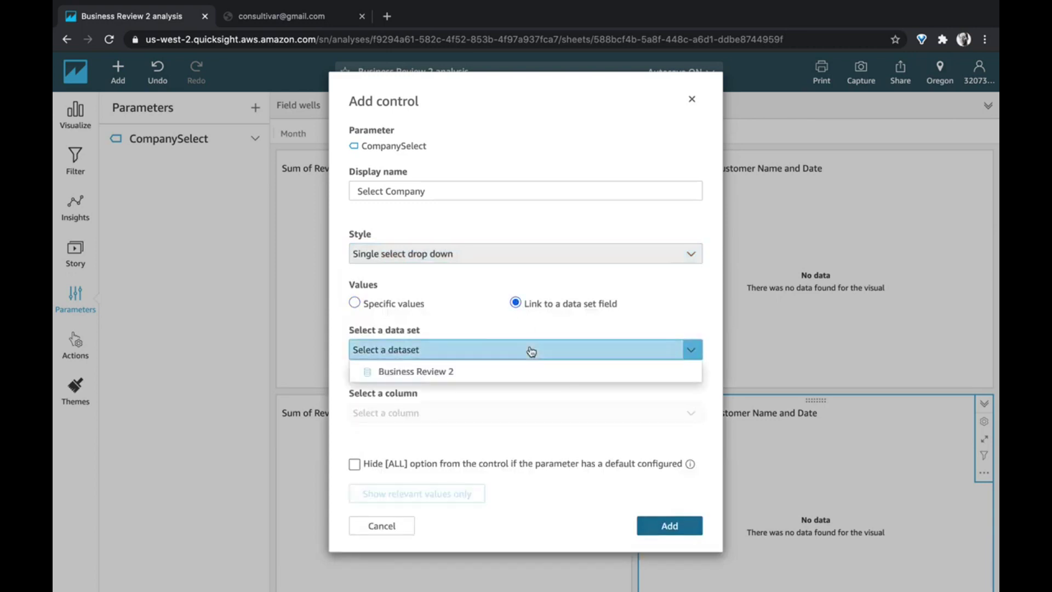
pyautogui.click(534, 371)
pyautogui.click(554, 412)
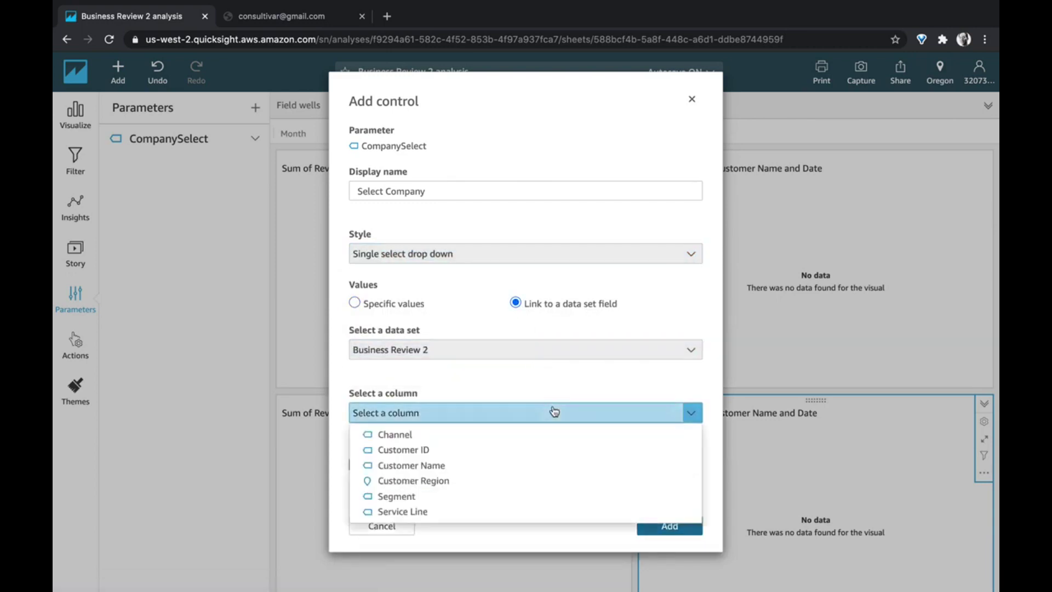
pyautogui.click(554, 467)
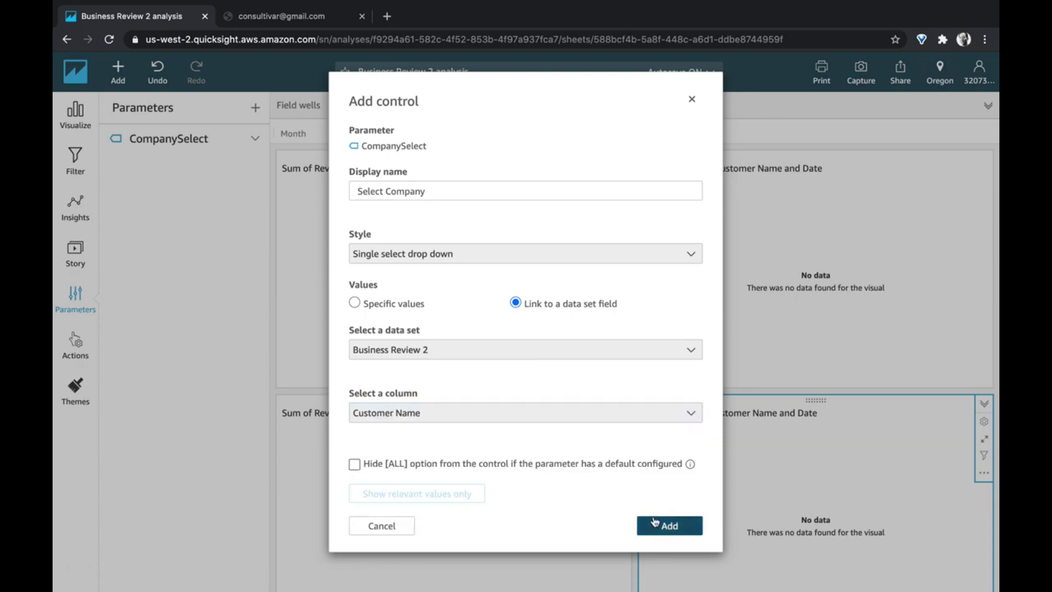
pyautogui.click(656, 521)
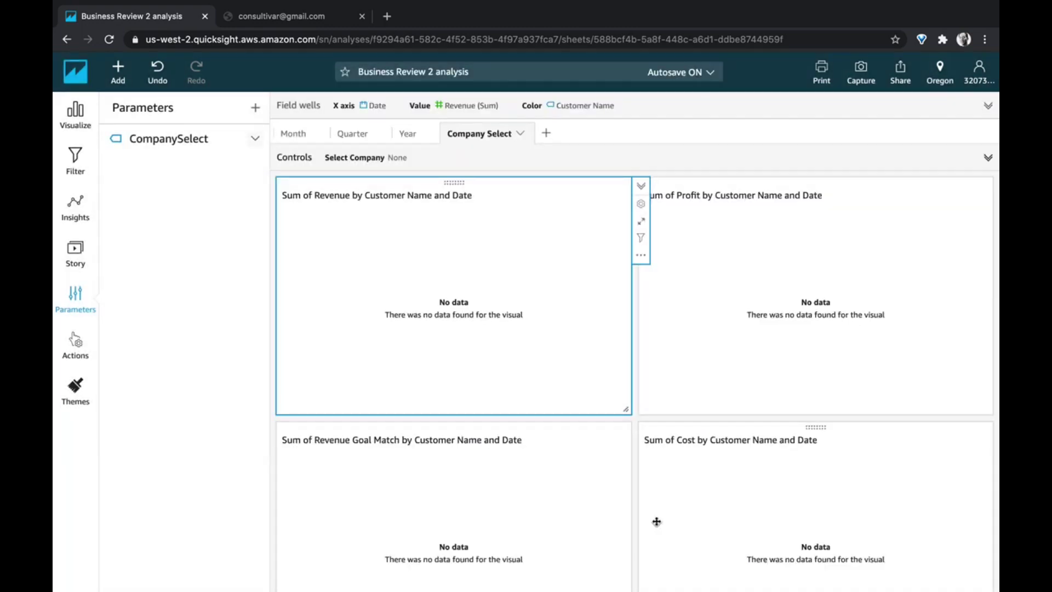
# Step: Choose Ent14 in the Select Company dropdown on the Controls bar
pyautogui.click(392, 155)
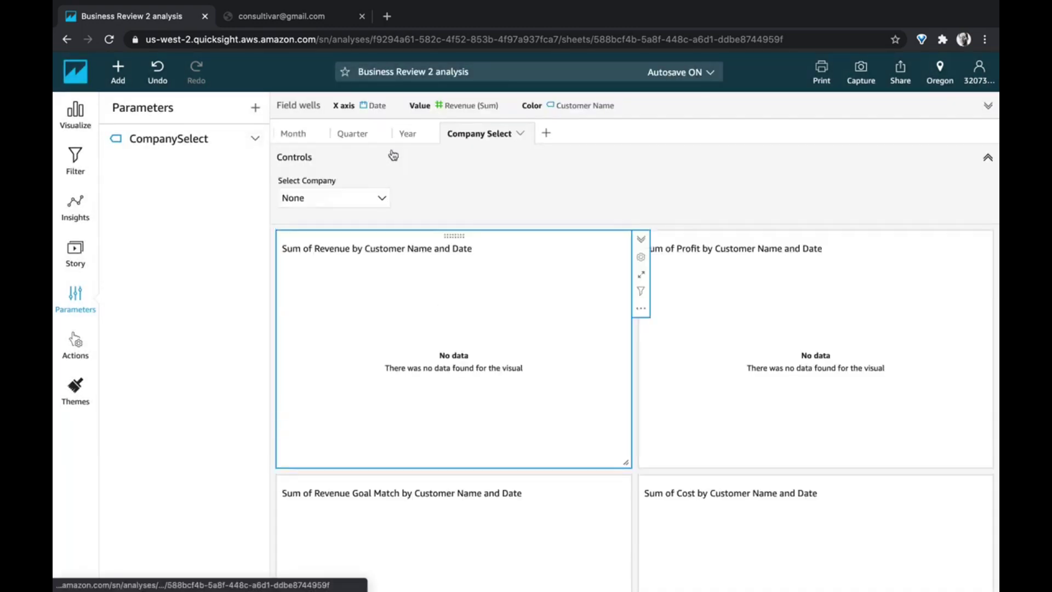
pyautogui.click(349, 196)
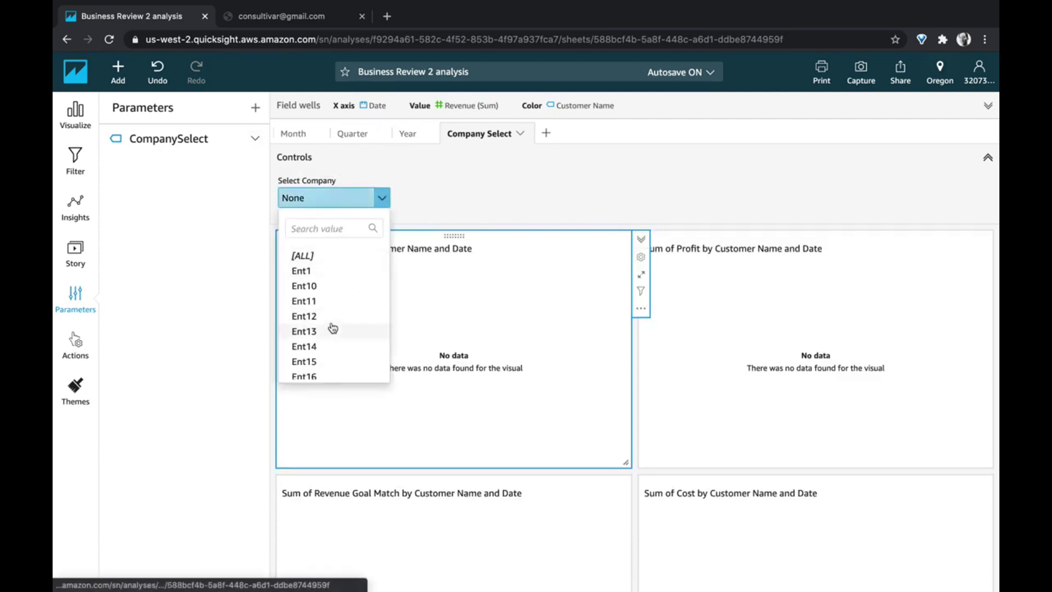
pyautogui.click(328, 345)
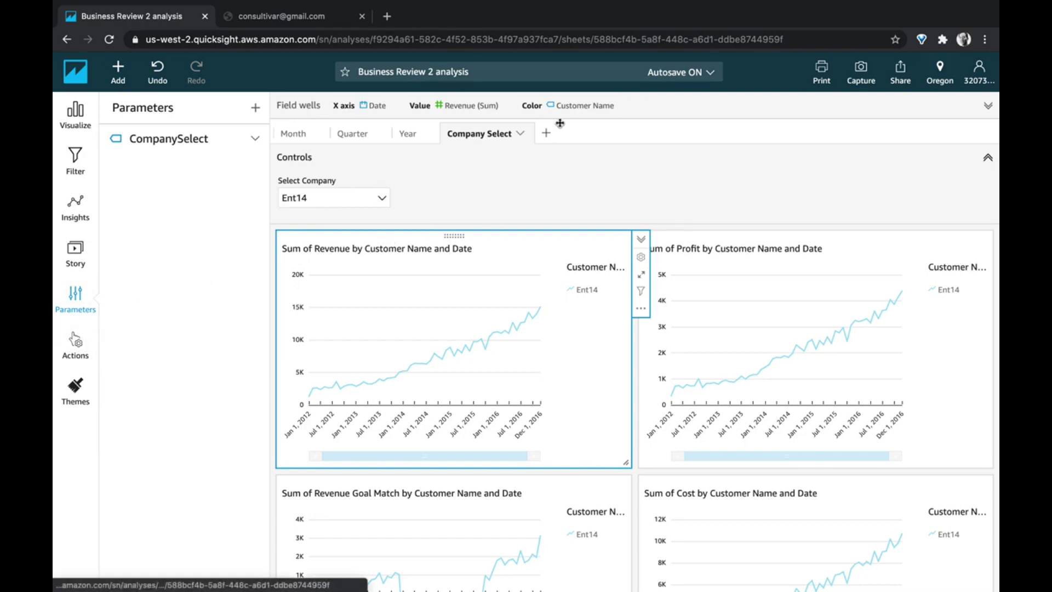
# Step: Add a sheet before Company Select, name it 'Company Rankings', and make its visual narrower and taller
pyautogui.click(546, 133)
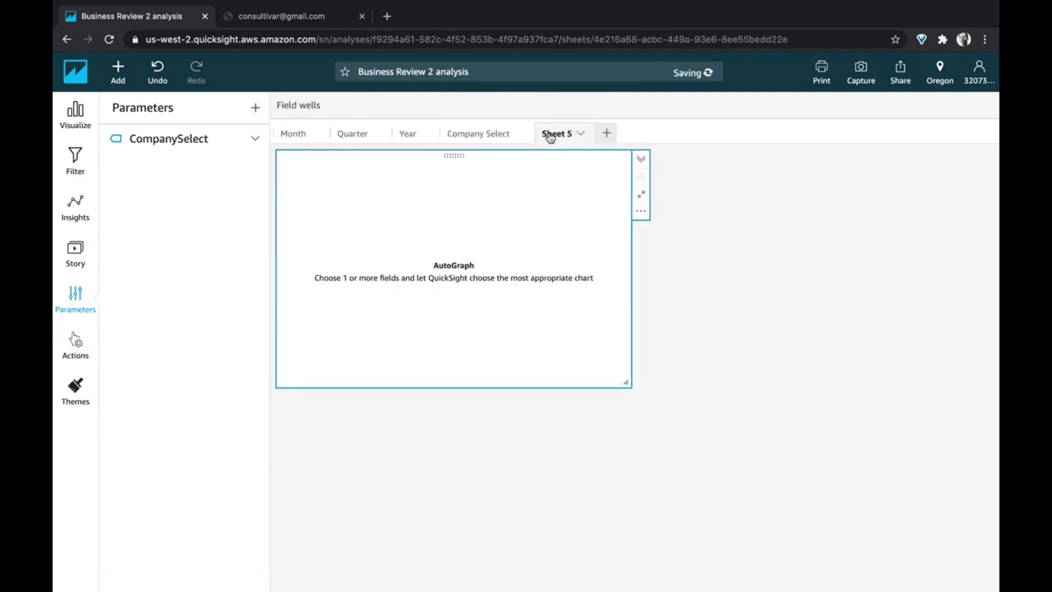
pyautogui.moveTo(551, 138); pyautogui.dragTo(470, 140)
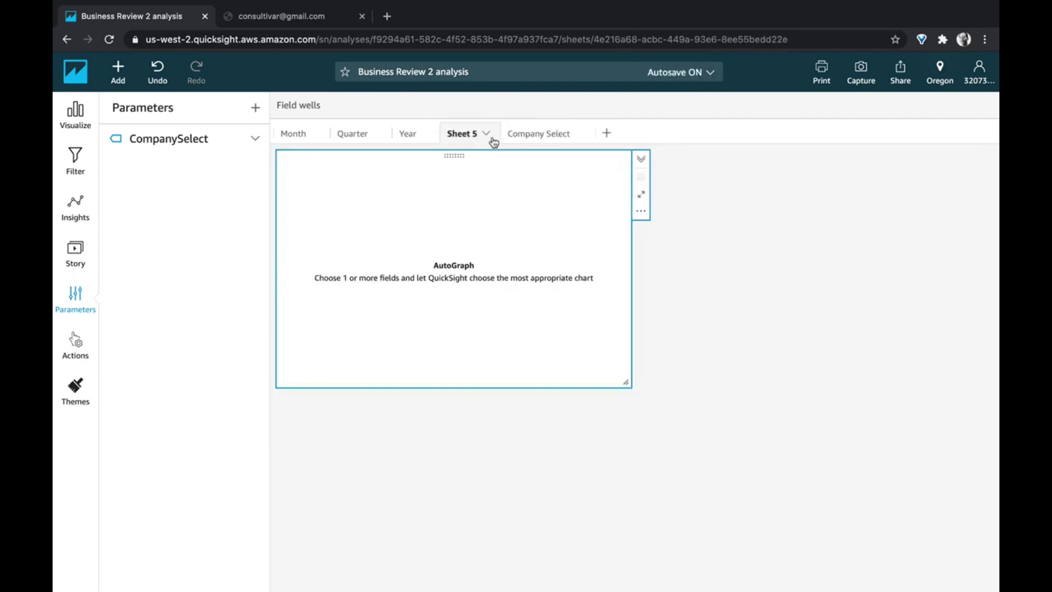
pyautogui.click(487, 132)
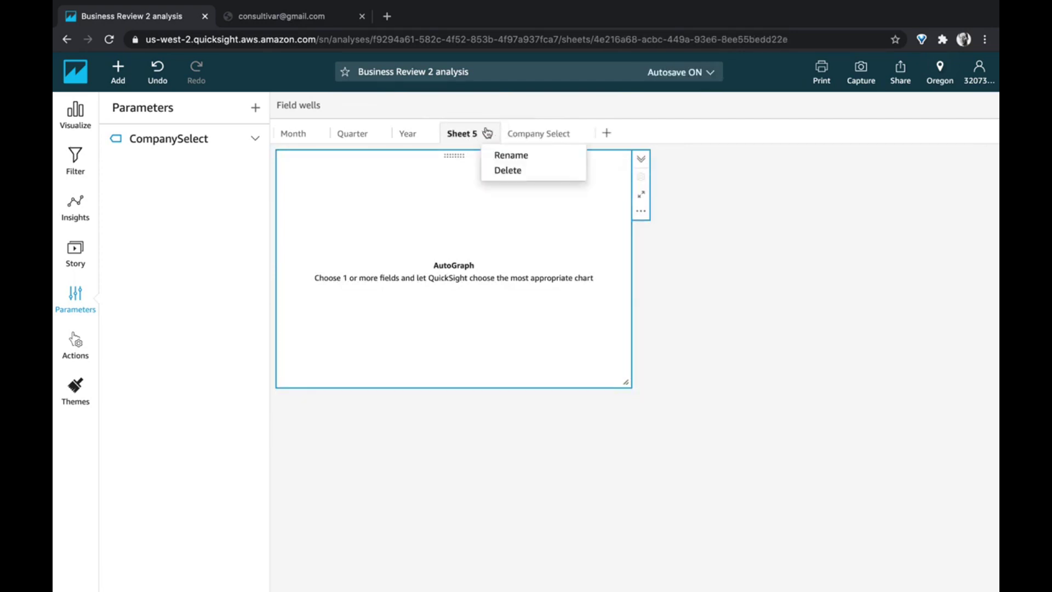
pyautogui.click(511, 155)
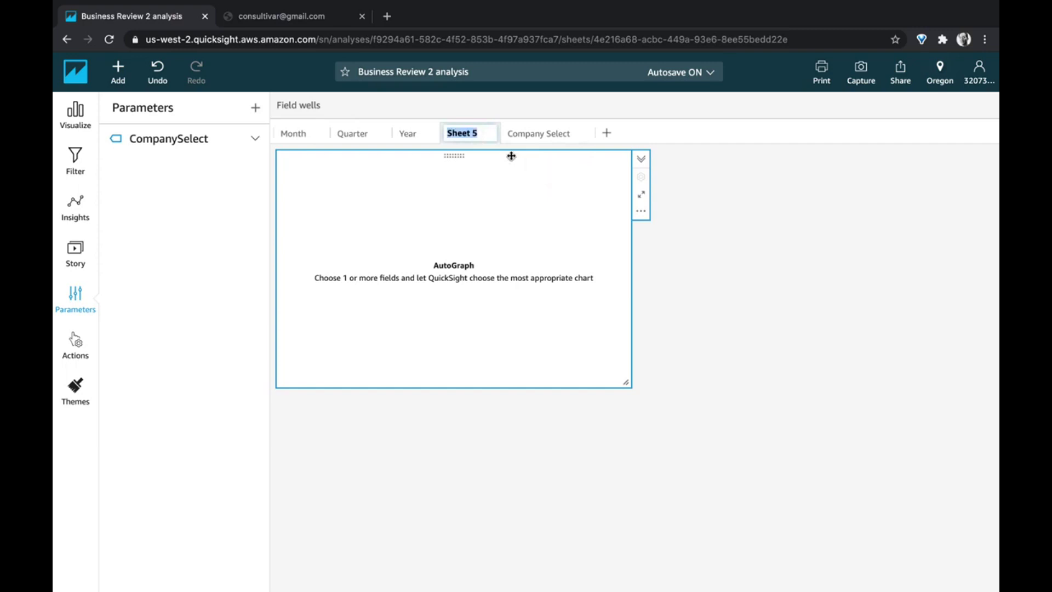
pyautogui.write('Company R')
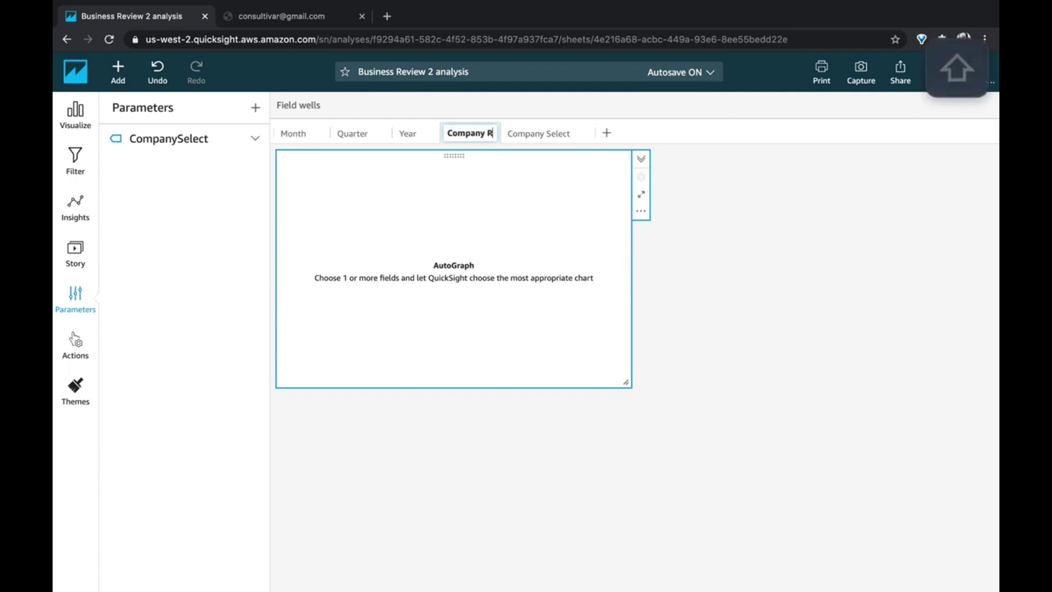
pyautogui.write('ankings')
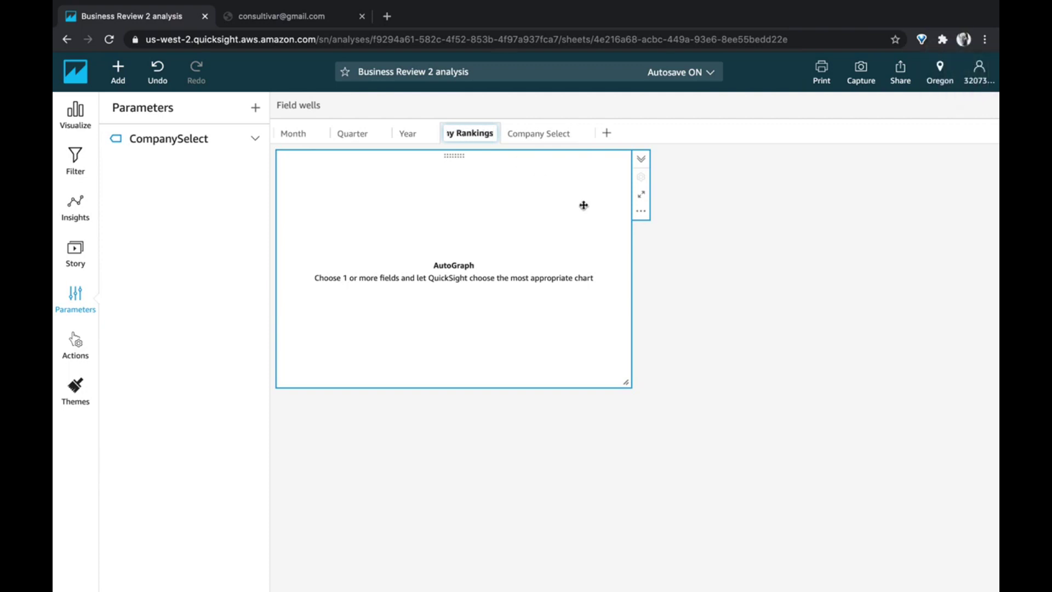
pyautogui.press('Return')
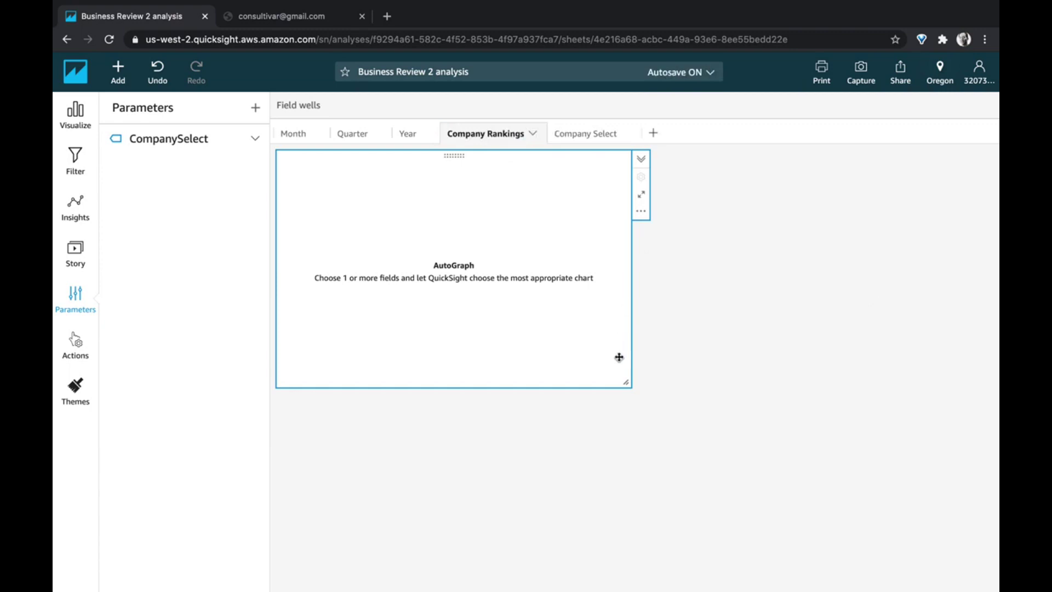
pyautogui.moveTo(624, 378); pyautogui.dragTo(501, 465)
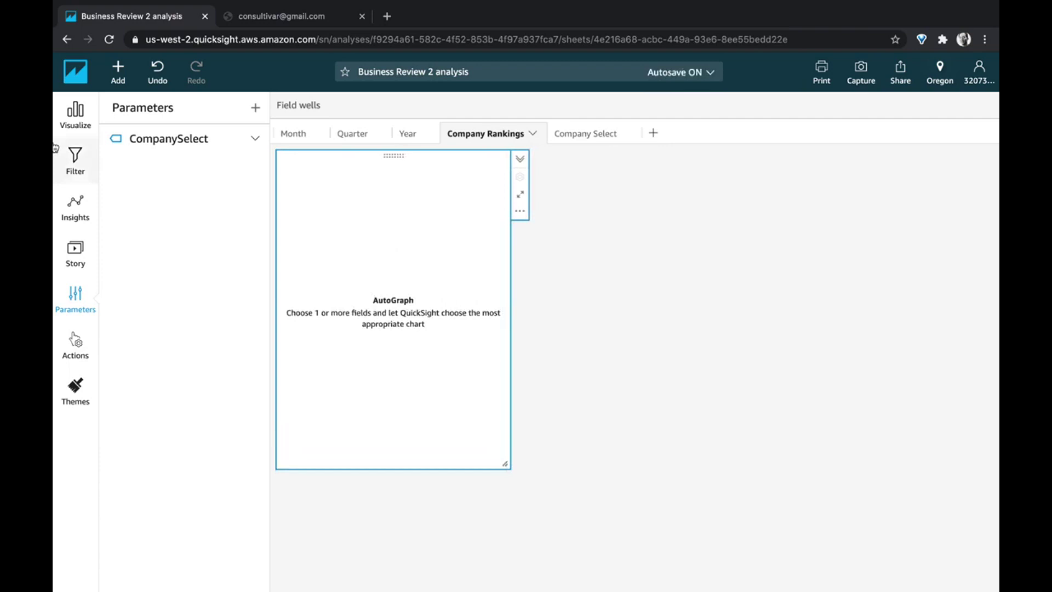
# Step: Make the visual a pivot table of summed Revenue by Customer Name, sorted descending
pyautogui.click(63, 123)
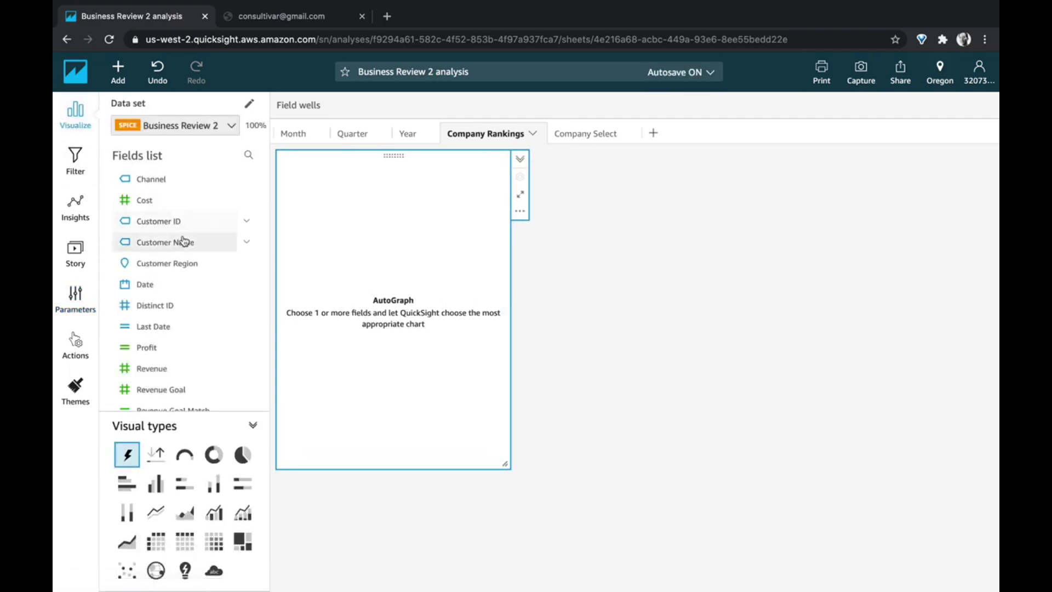
pyautogui.click(156, 542)
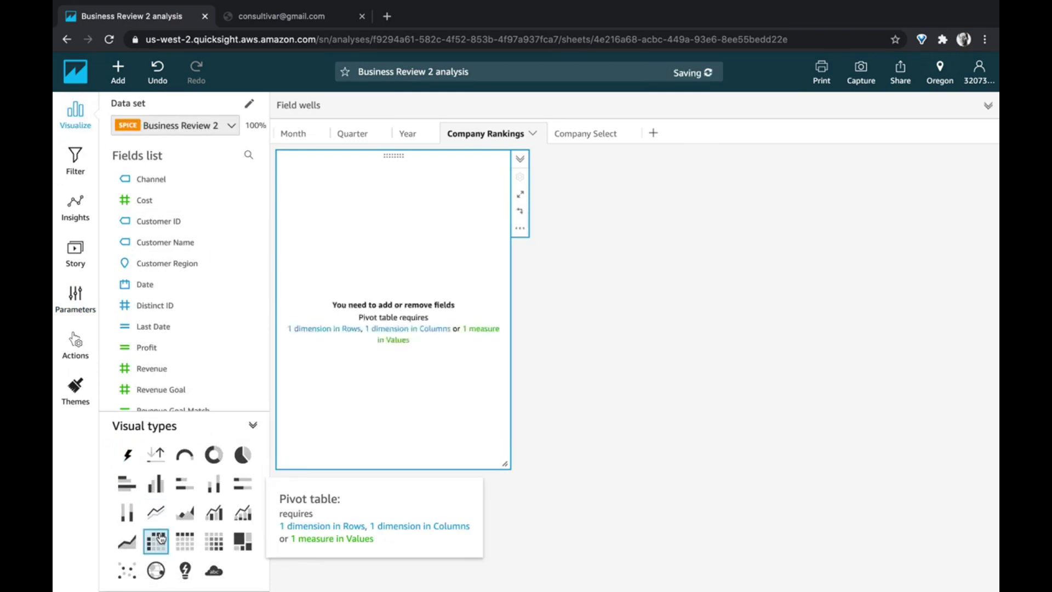
pyautogui.click(159, 243)
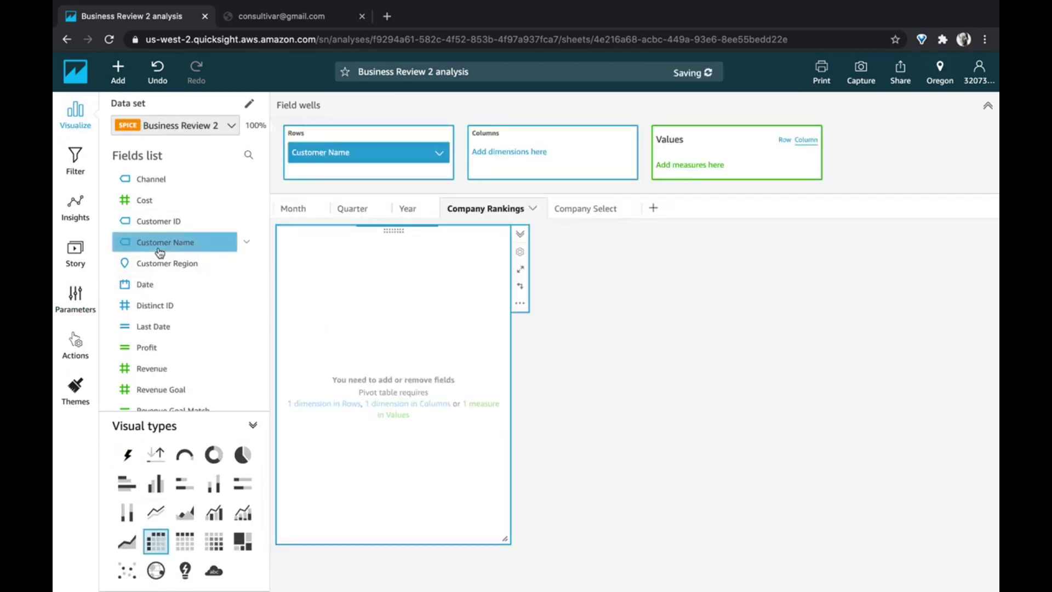
pyautogui.click(153, 368)
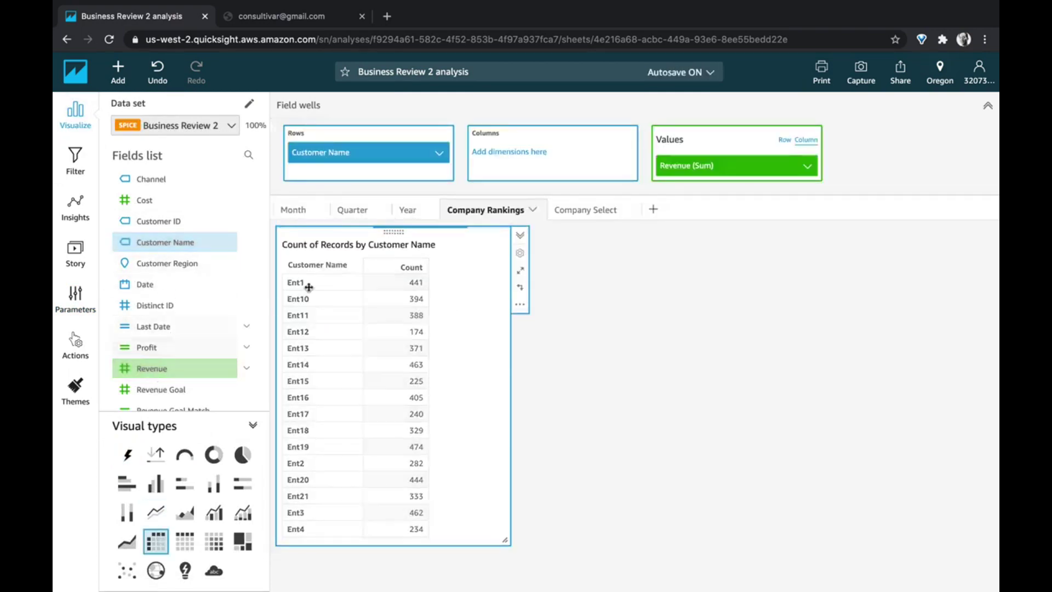
pyautogui.click(421, 271)
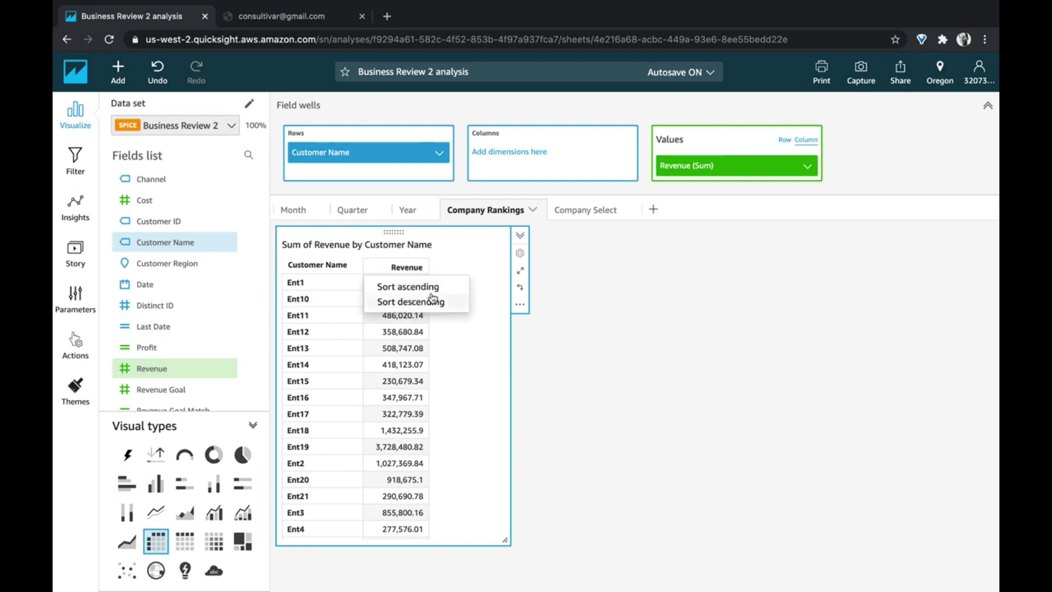
pyautogui.click(432, 296)
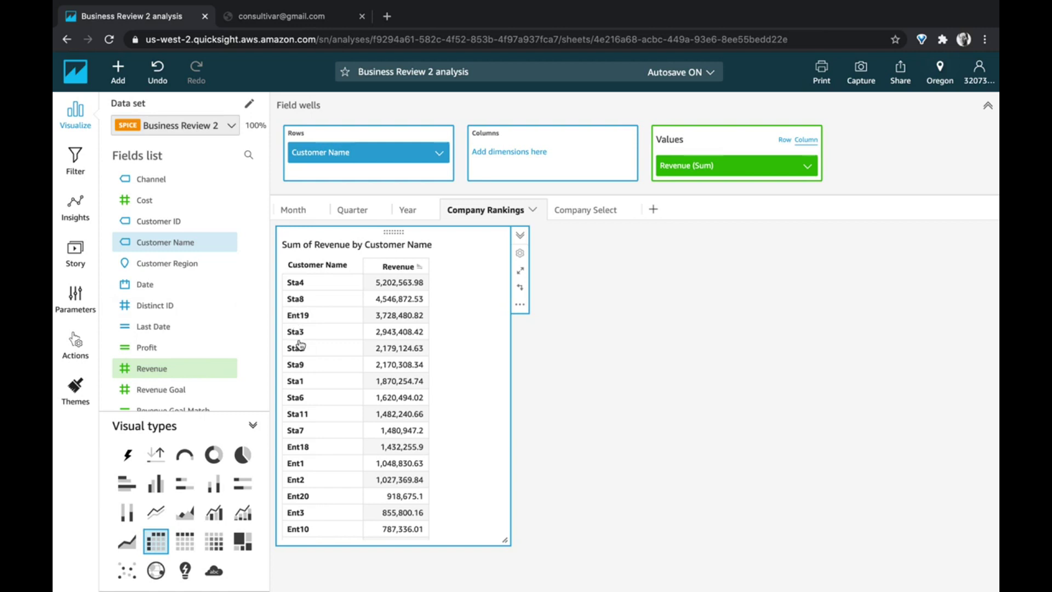
pyautogui.click(581, 212)
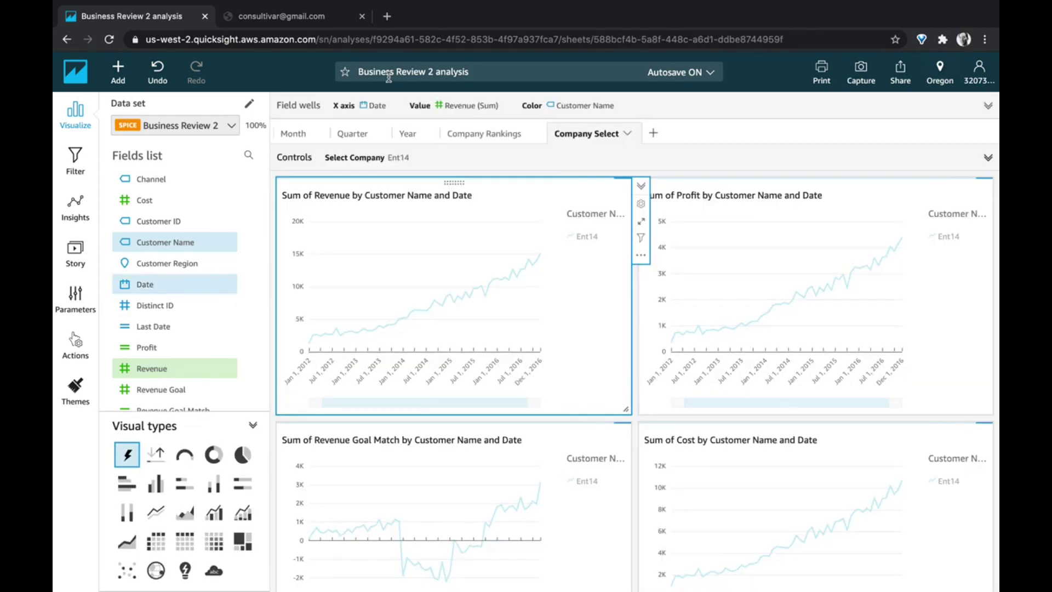
# Step: Copy the Company Select sheet's web address, then go back to the Company Rankings sheet
pyautogui.click(357, 35)
pyautogui.press('super+c')
pyautogui.press('super')
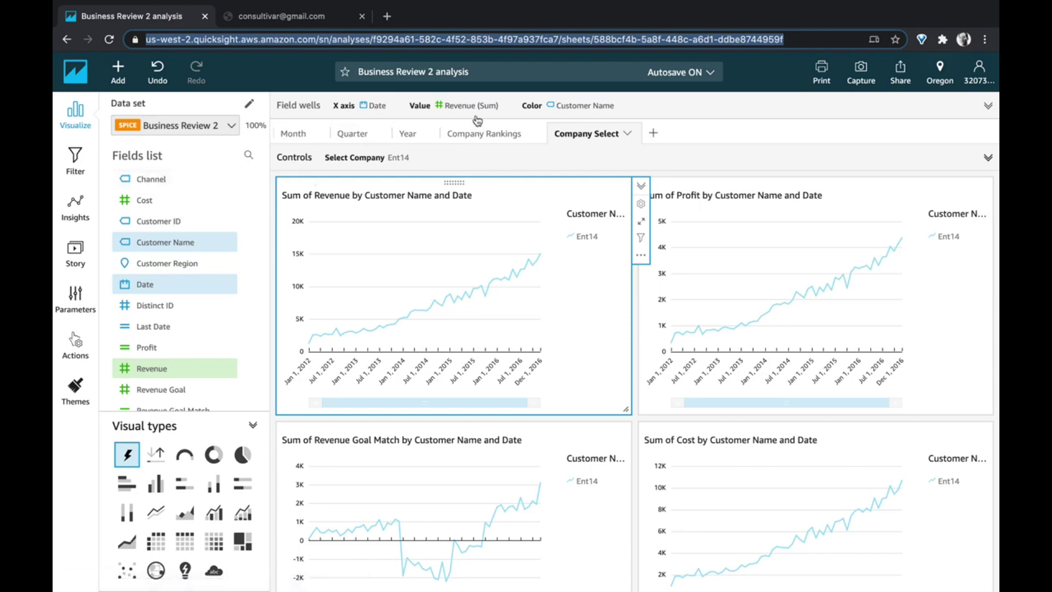
pyautogui.click(484, 132)
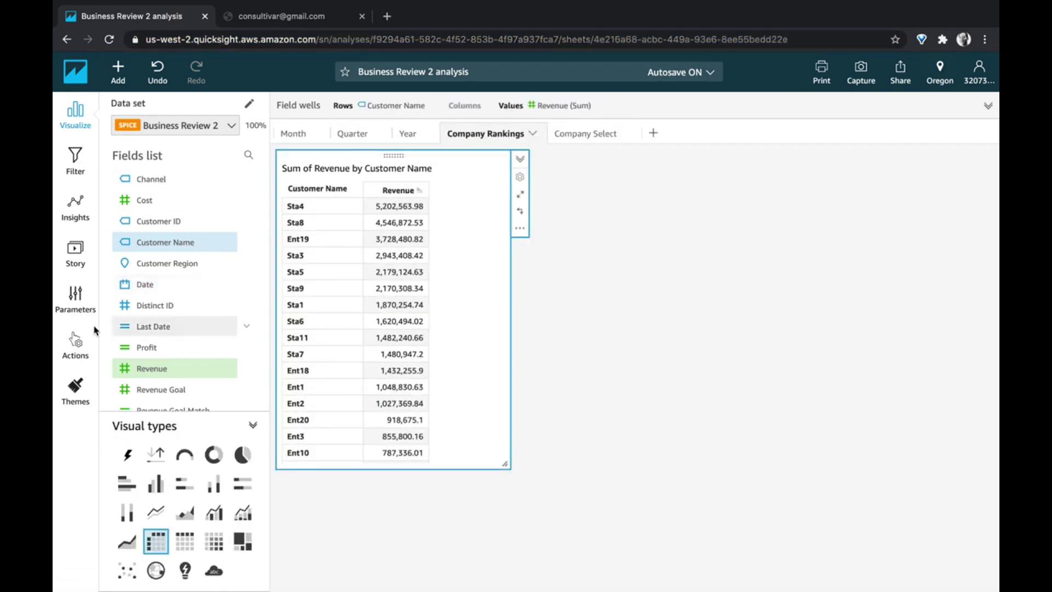
# Step: Define a custom URL action on the revenue table using the pasted Company Select address
pyautogui.click(69, 340)
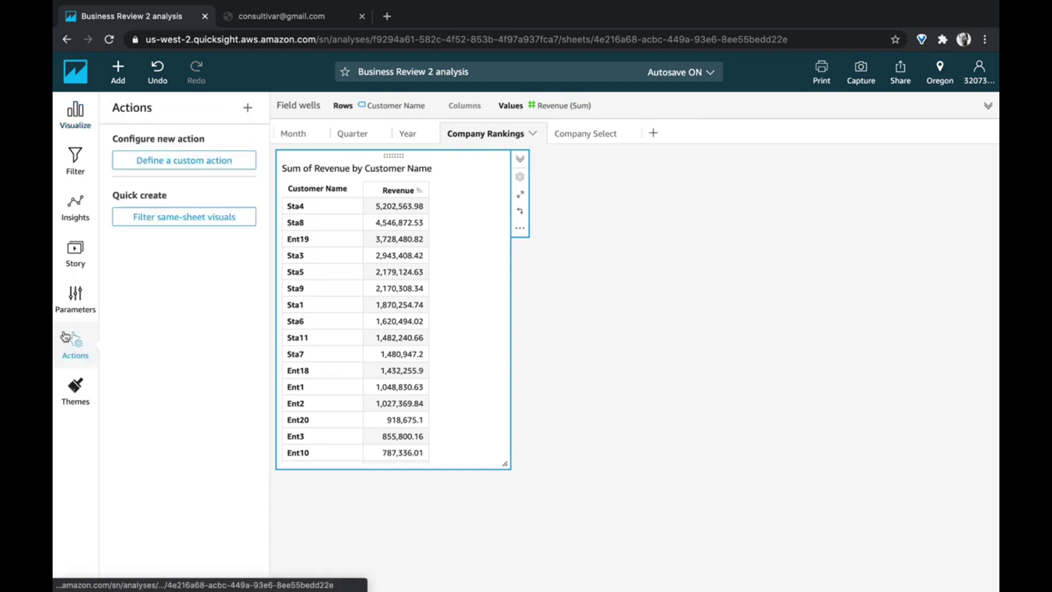
pyautogui.click(168, 154)
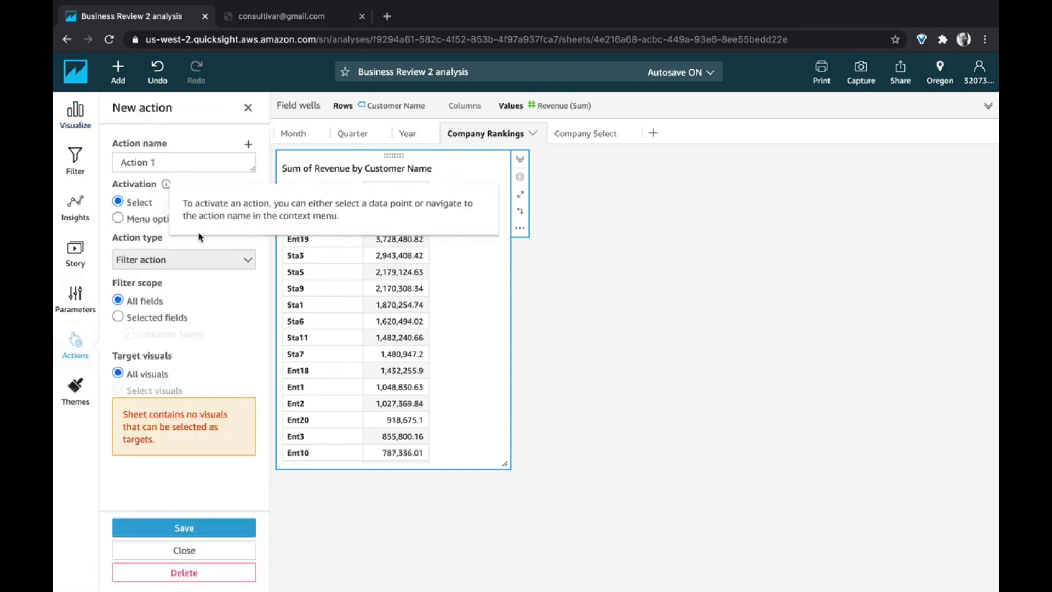
pyautogui.click(169, 265)
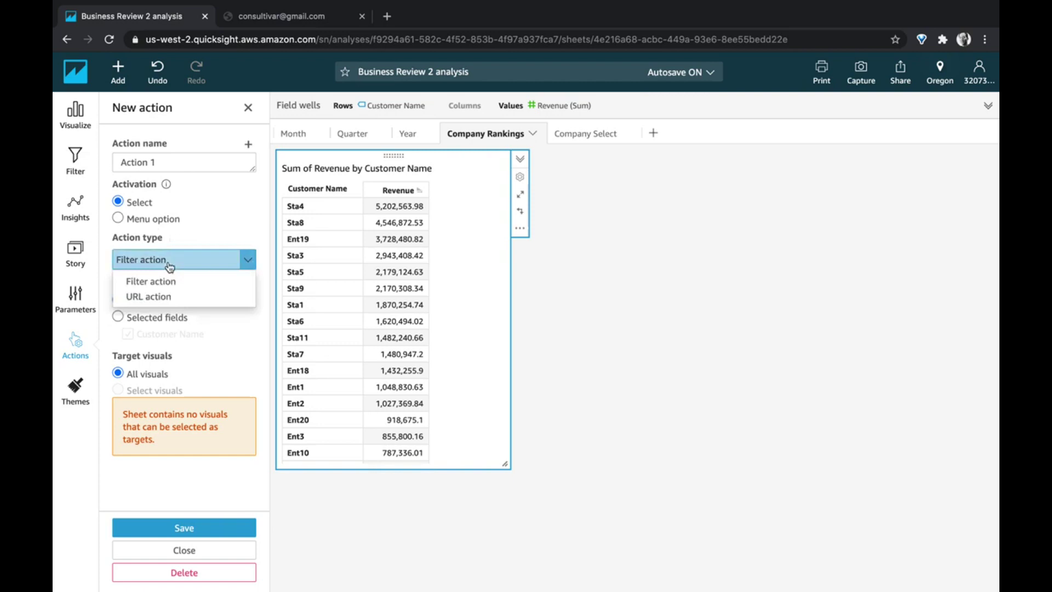
pyautogui.click(162, 296)
pyautogui.click(172, 310)
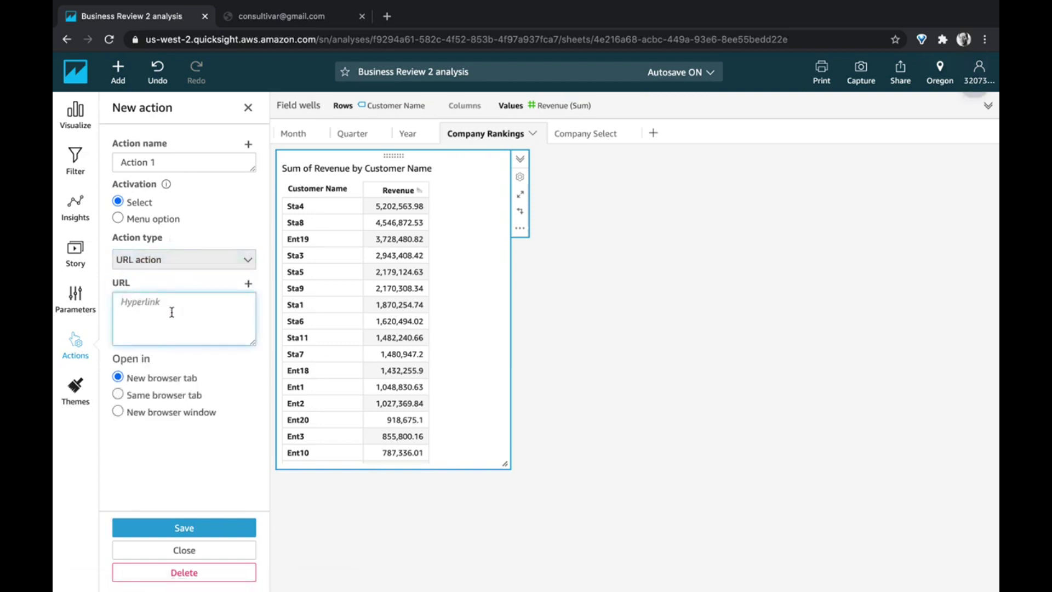
pyautogui.press('super+v')
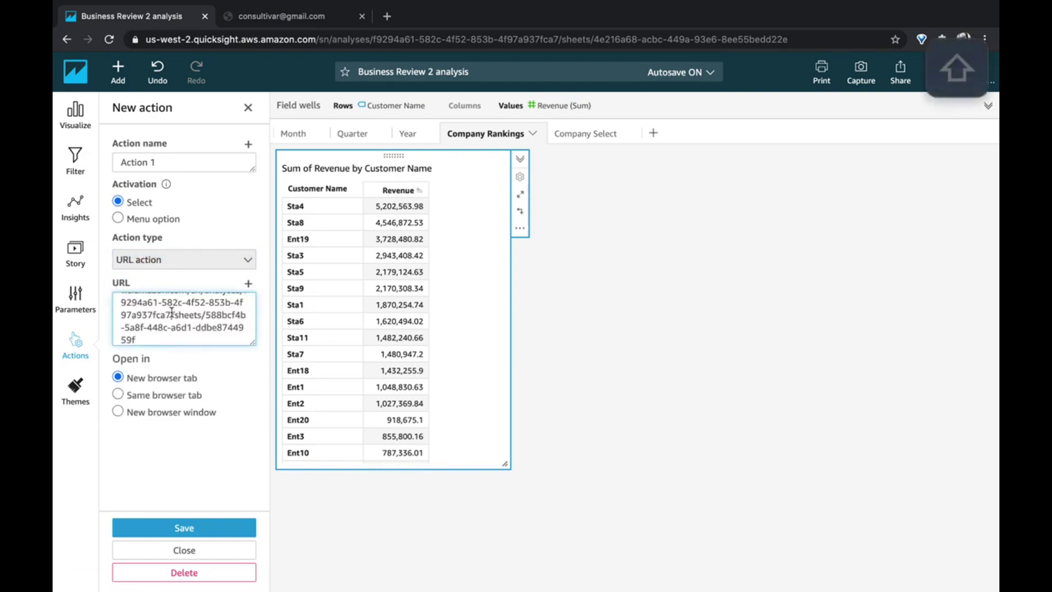
# Step: Append ?CompanySelect=<<{Customer Name}>> to the link and save the action as Action 1
pyautogui.write('?')
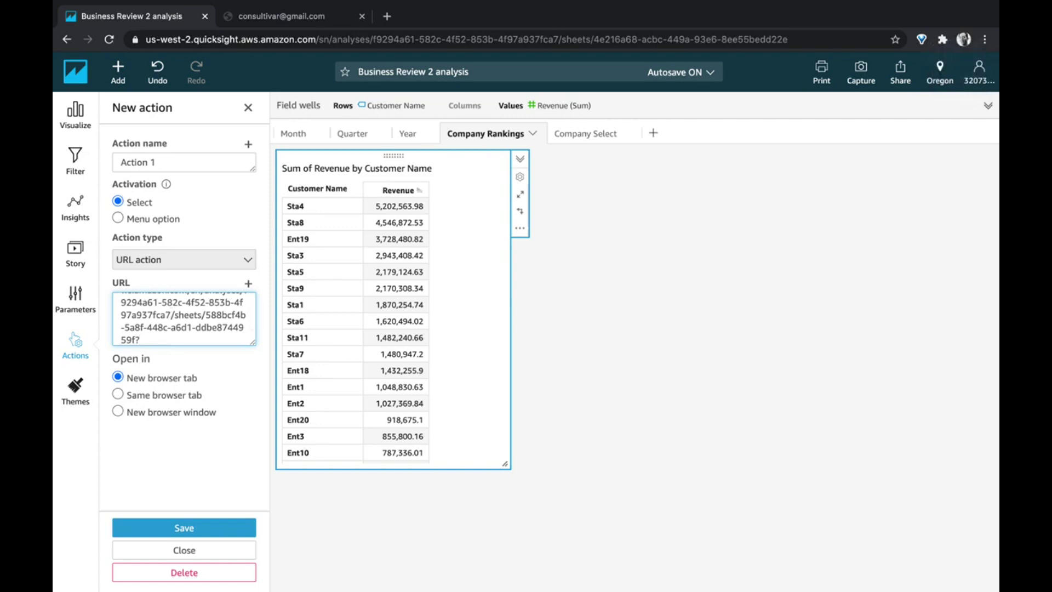
pyautogui.write('CompanySelect=')
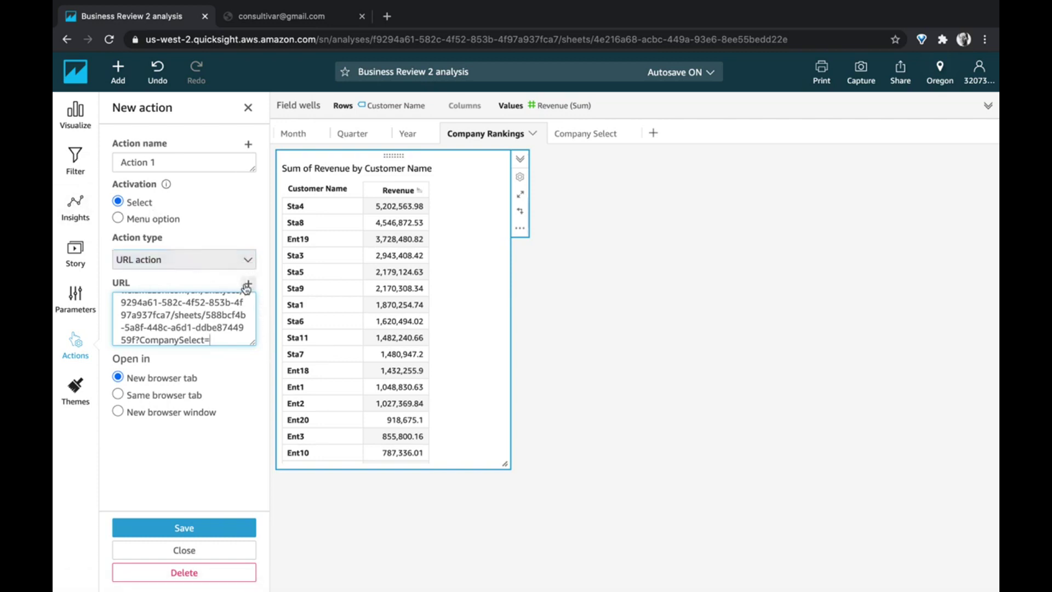
pyautogui.click(247, 284)
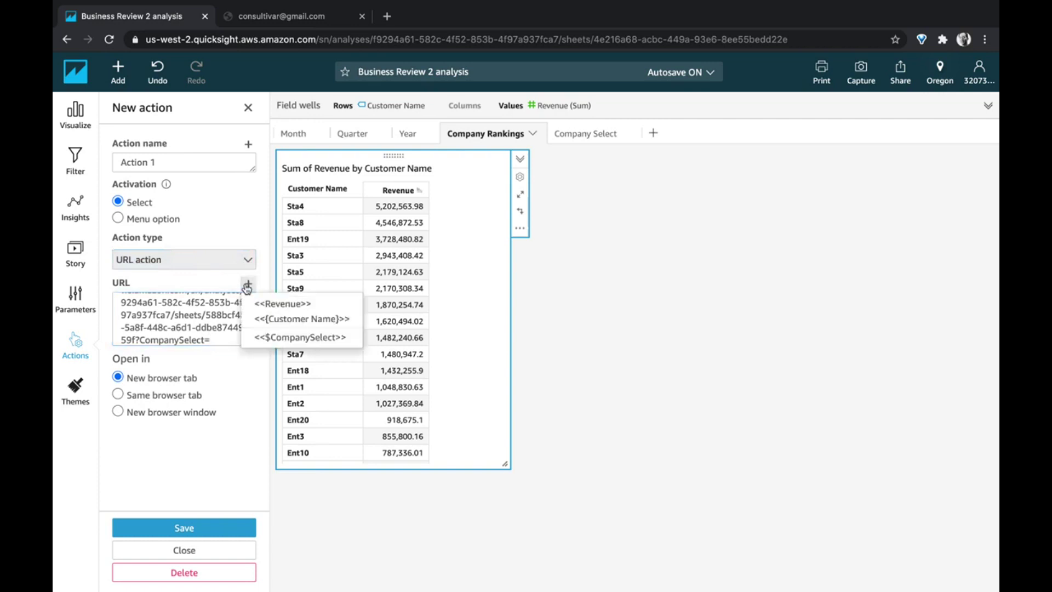
pyautogui.click(286, 322)
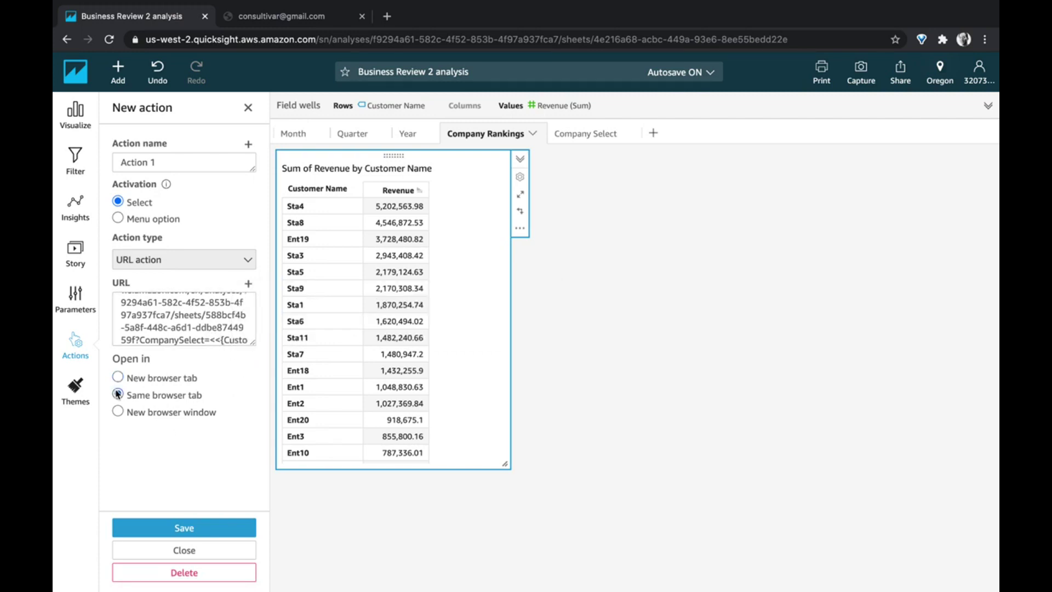
pyautogui.click(198, 532)
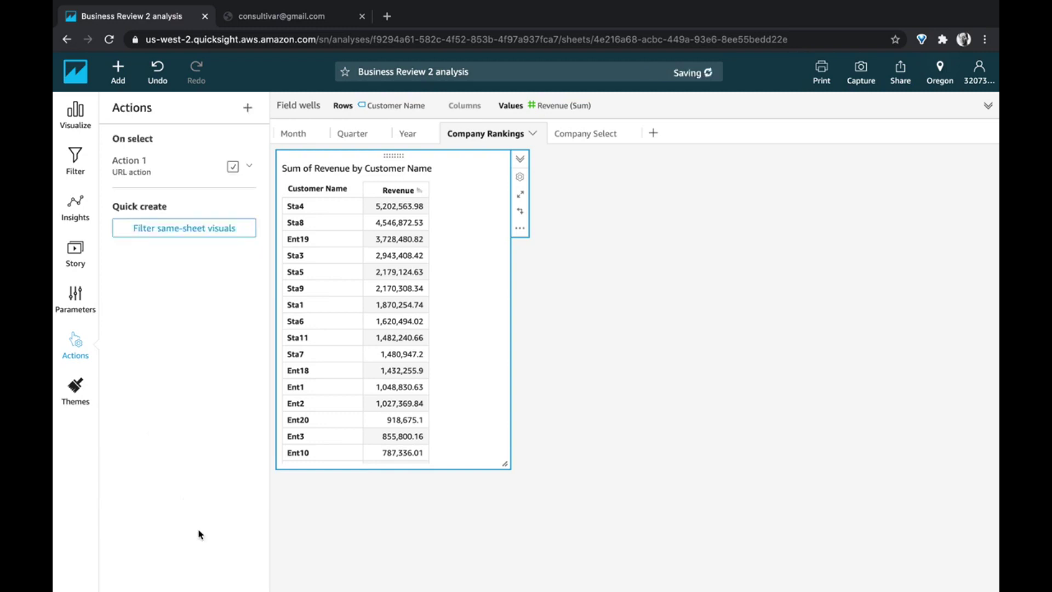
# Step: Test the action by clicking Sta5, then return to the Company Rankings sheet
pyautogui.click(298, 272)
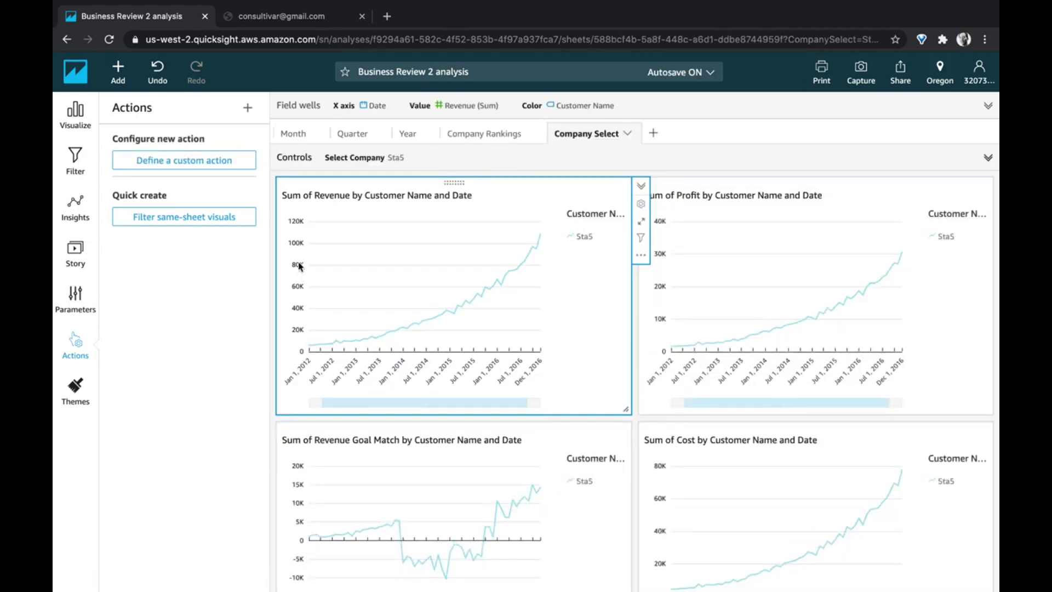
pyautogui.click(520, 131)
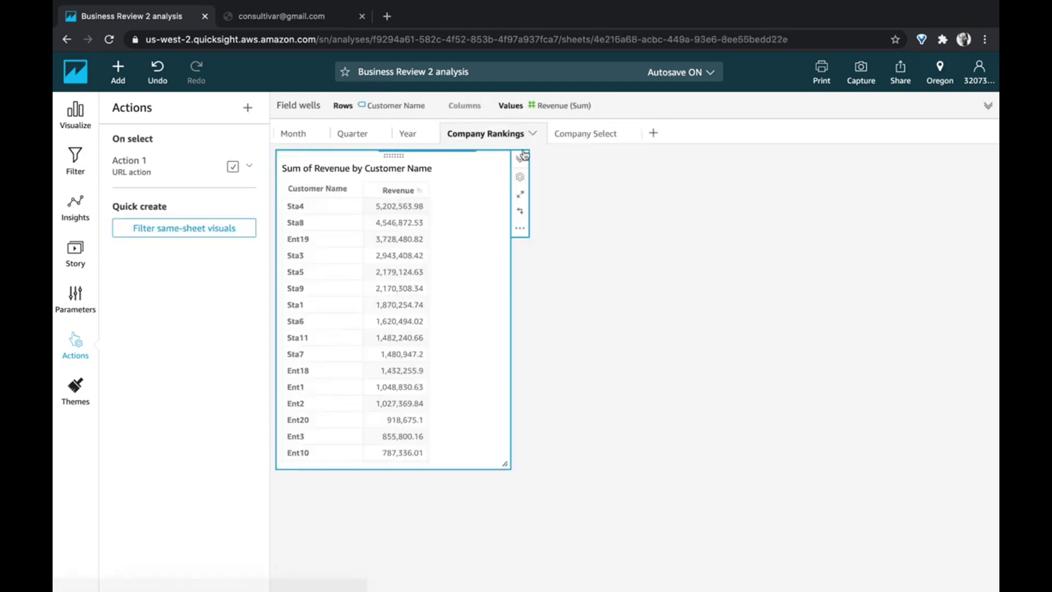
pyautogui.click(519, 230)
# Step: Duplicate the revenue table and swap its Revenue value for Profit
pyautogui.moveTo(606, 344)
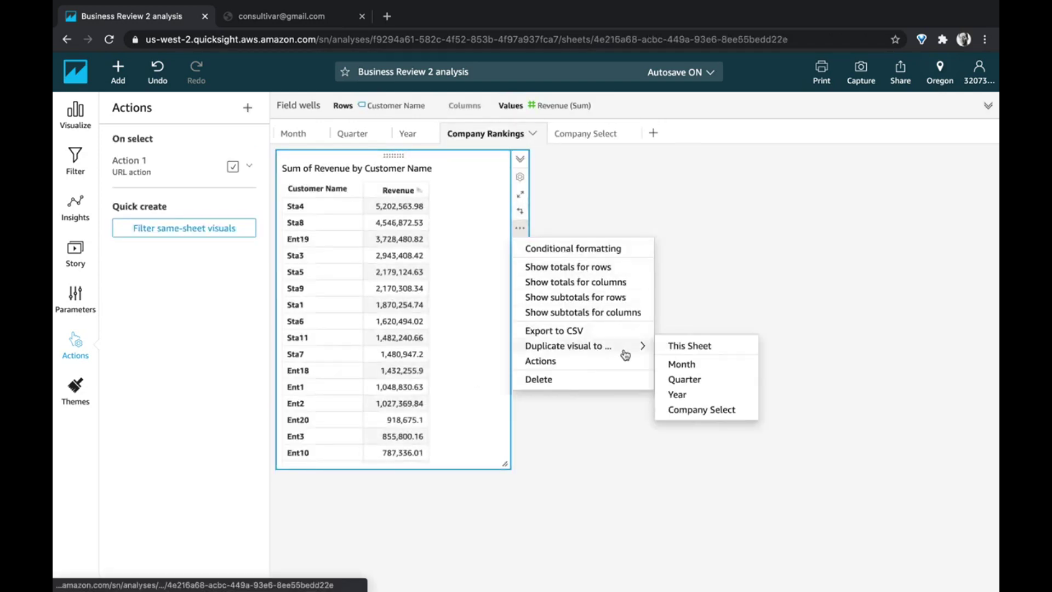
pyautogui.click(666, 346)
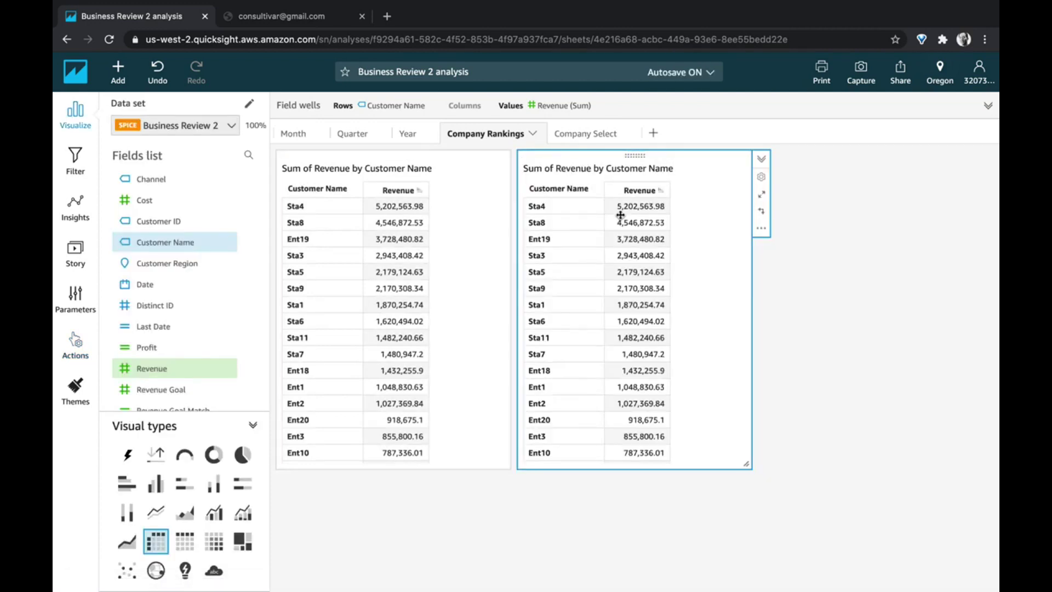
pyautogui.click(608, 117)
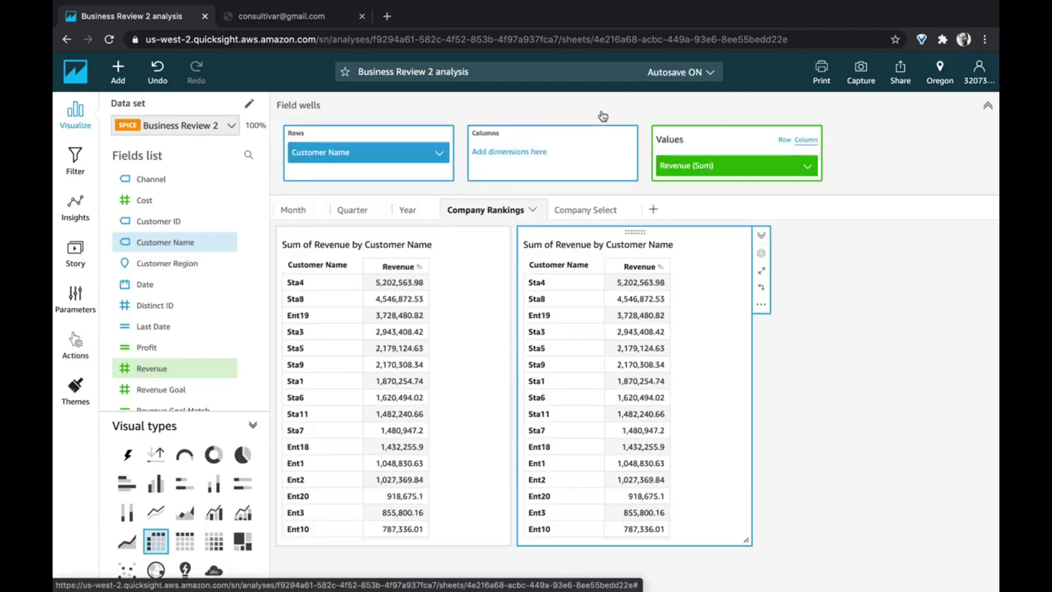
pyautogui.click(800, 163)
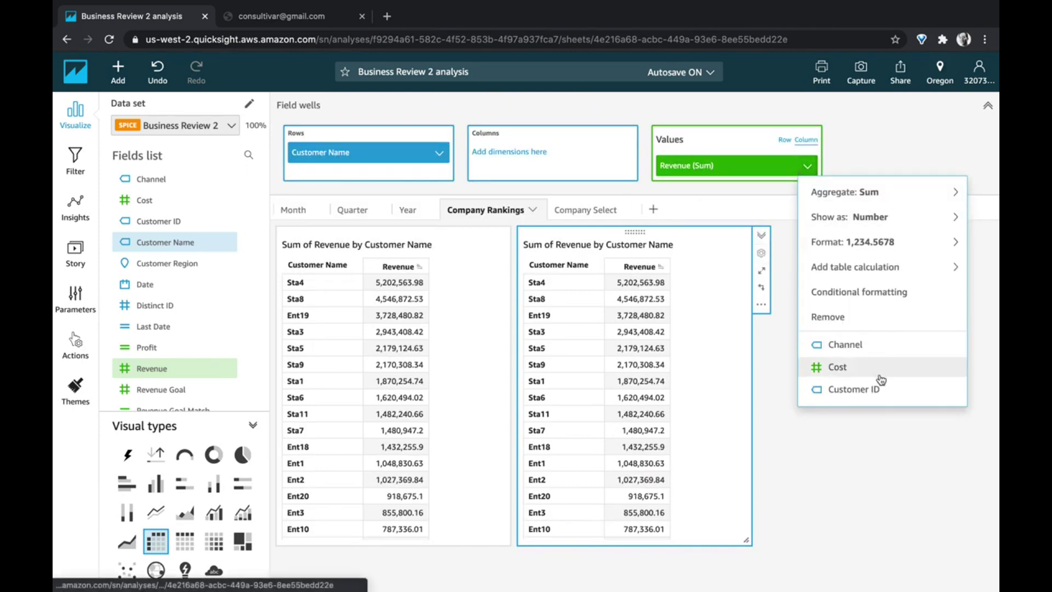
pyautogui.scroll(-5, 881, 379)
pyautogui.scroll(3, 881, 379)
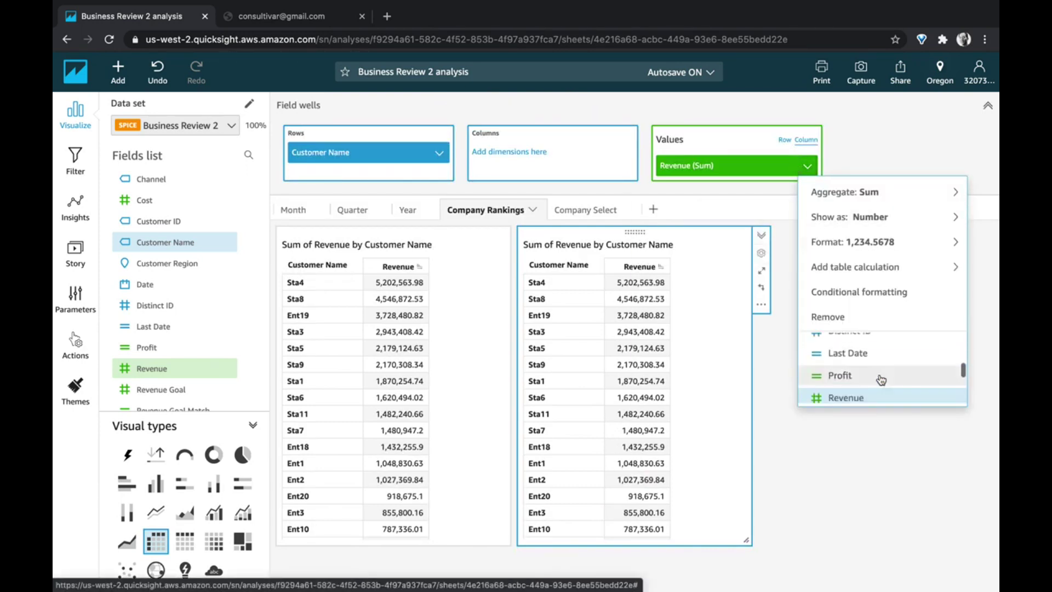
pyautogui.click(880, 376)
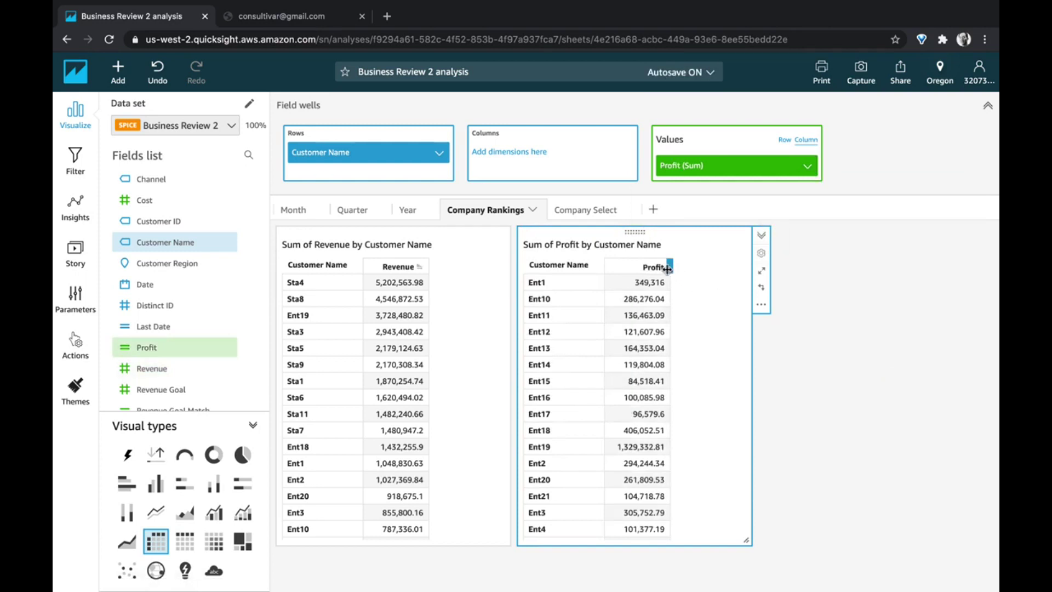
# Step: Sort the profit table descending and test the action by clicking Sta9
pyautogui.click(669, 266)
pyautogui.click(671, 298)
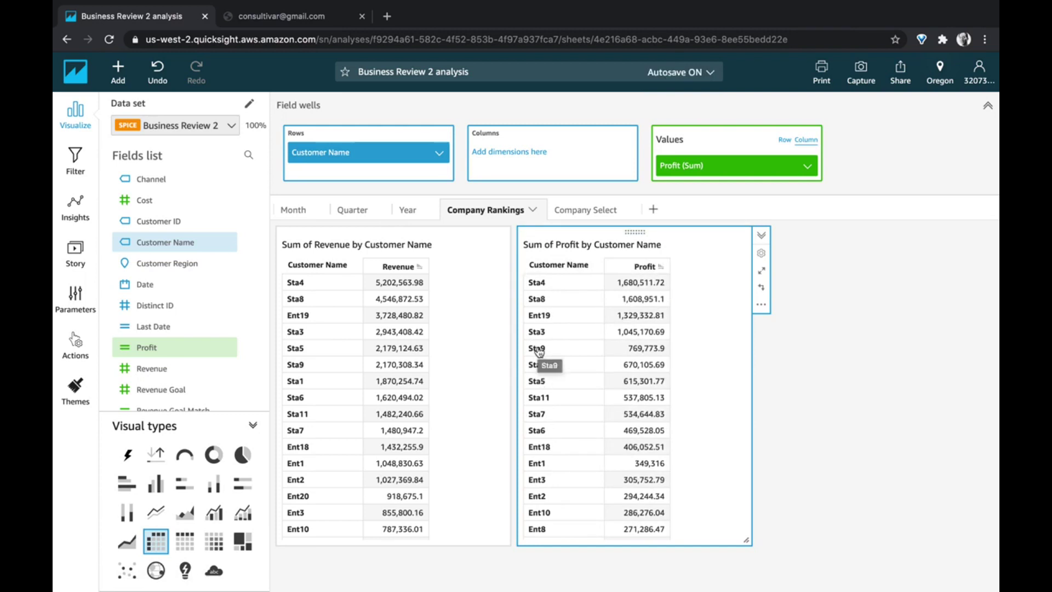
pyautogui.click(538, 351)
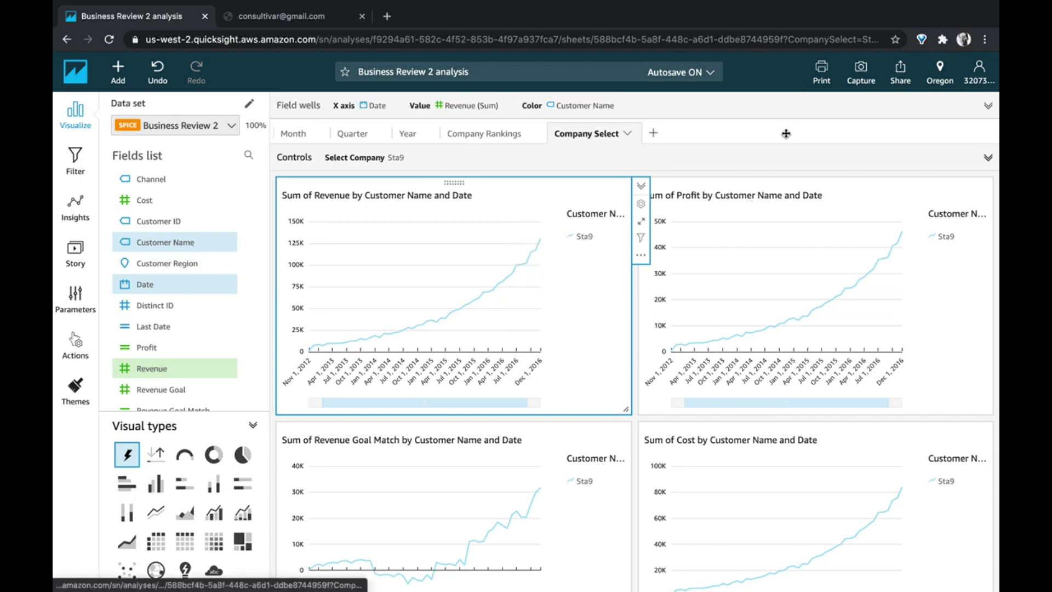
pyautogui.click(915, 79)
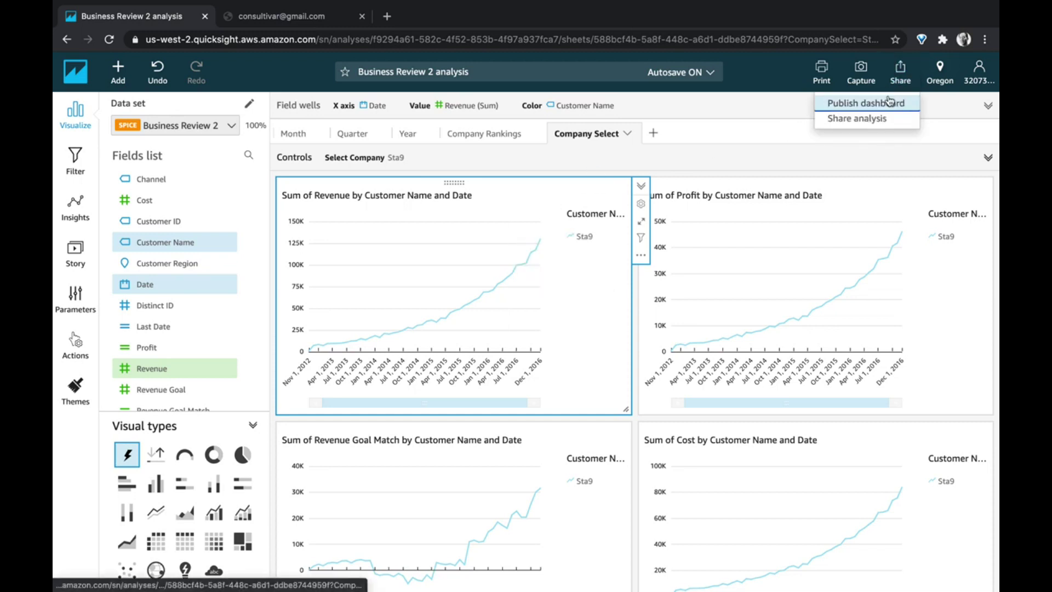
# Step: Publish the analysis as a new dashboard named 'Business Review Dashboard'
pyautogui.click(889, 102)
pyautogui.click(616, 148)
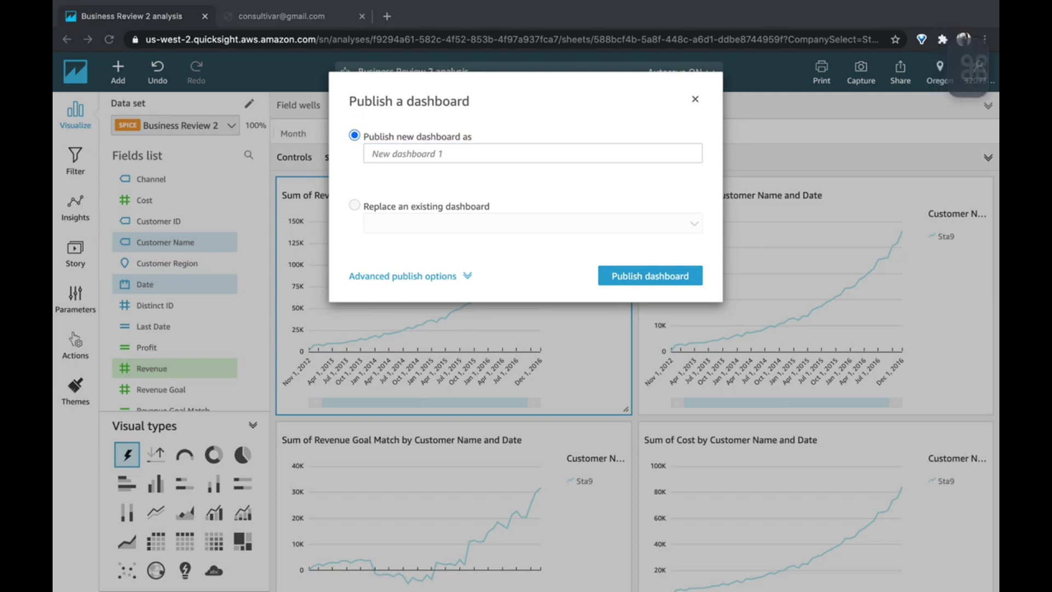
pyautogui.click(619, 152)
pyautogui.write('Business Review Dashboard')
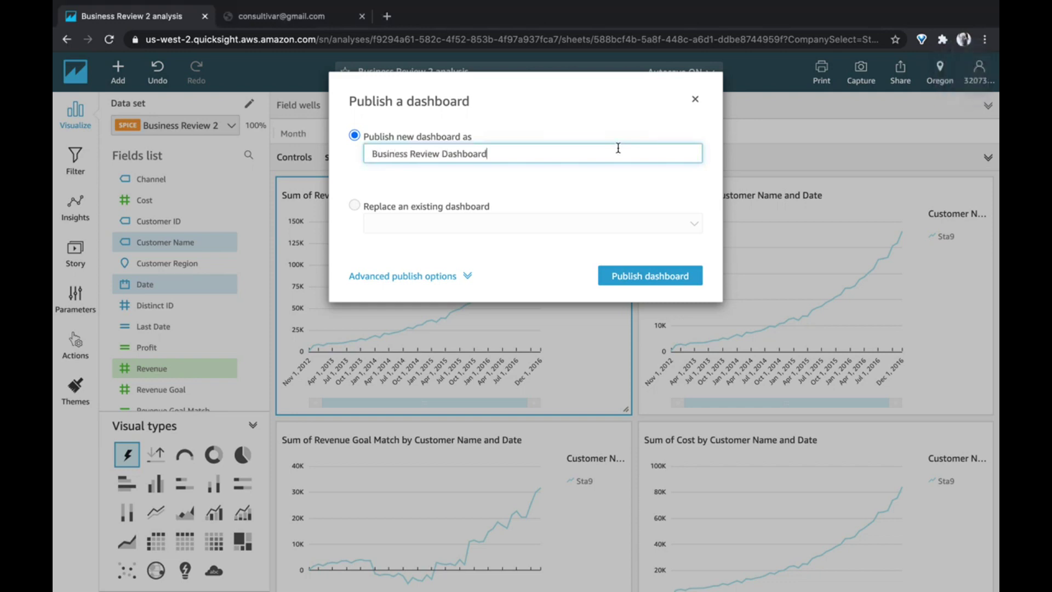
pyautogui.click(633, 268)
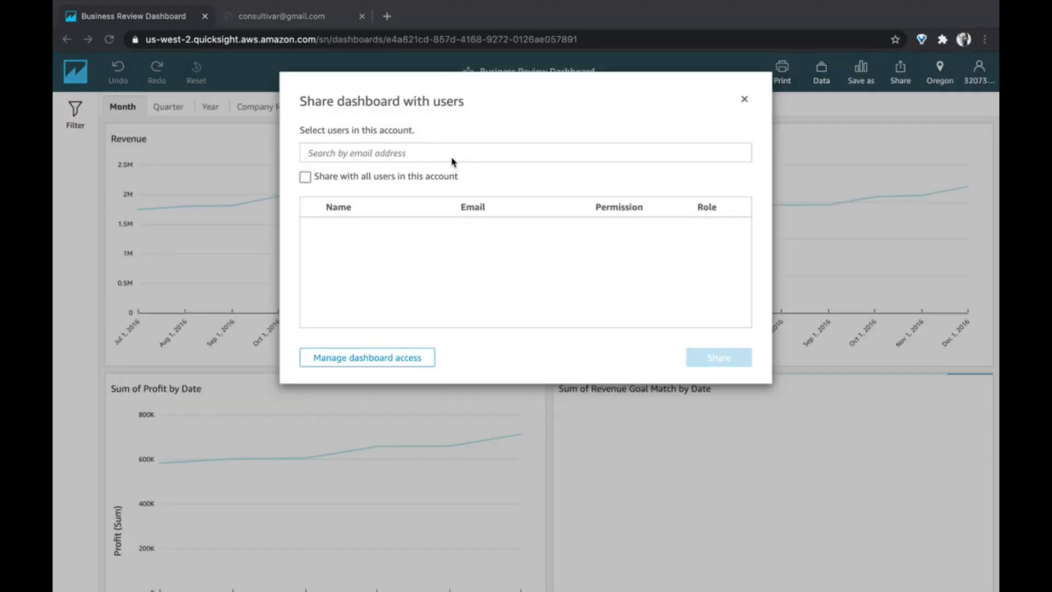
# Step: Share the dashboard with the recipient user, found by e-mail, as a viewer
pyautogui.click(452, 150)
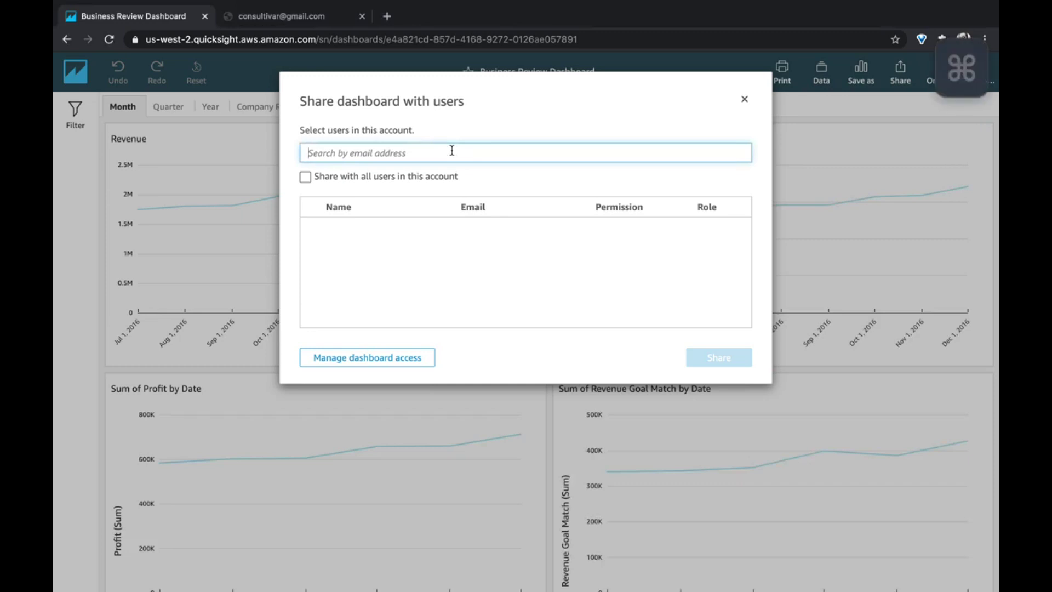
pyautogui.press('super+v')
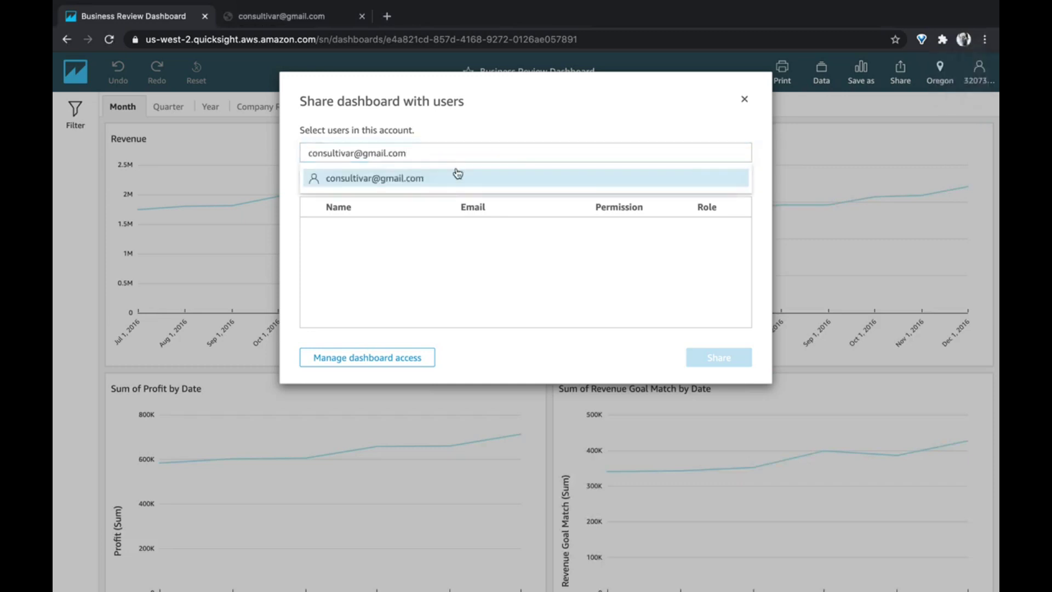
pyautogui.click(456, 175)
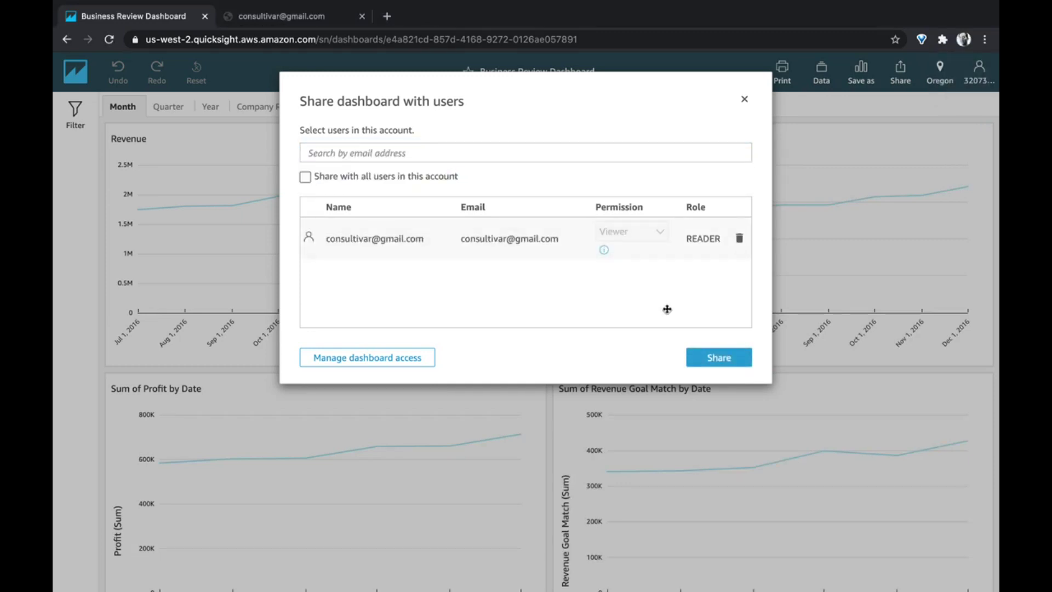
pyautogui.click(708, 357)
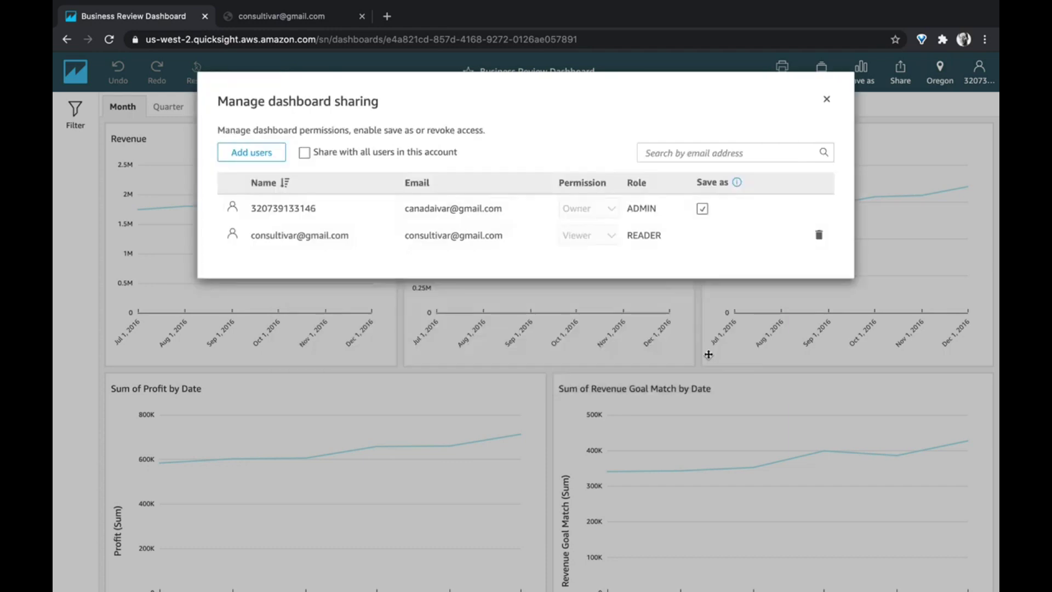
pyautogui.click(826, 100)
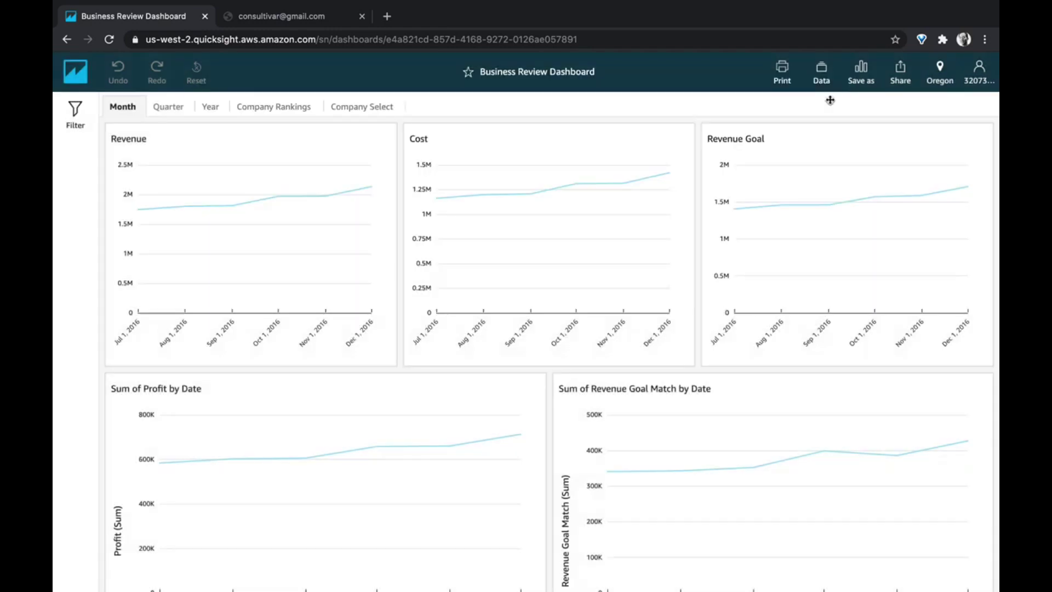
# Step: Open the Email report option, then go back to the Business Review 2 analysis
pyautogui.click(901, 81)
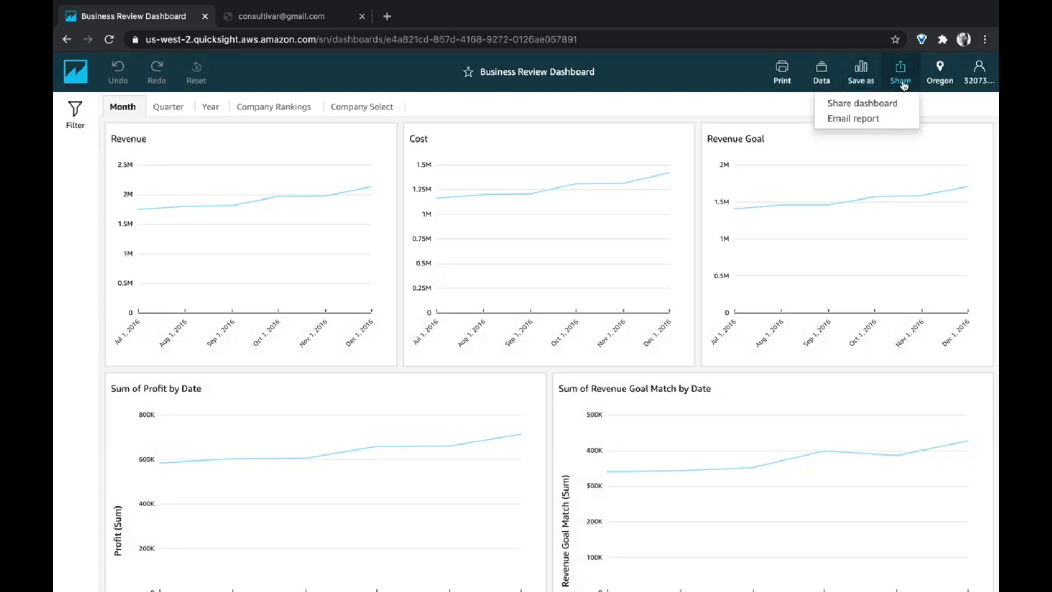
pyautogui.click(896, 119)
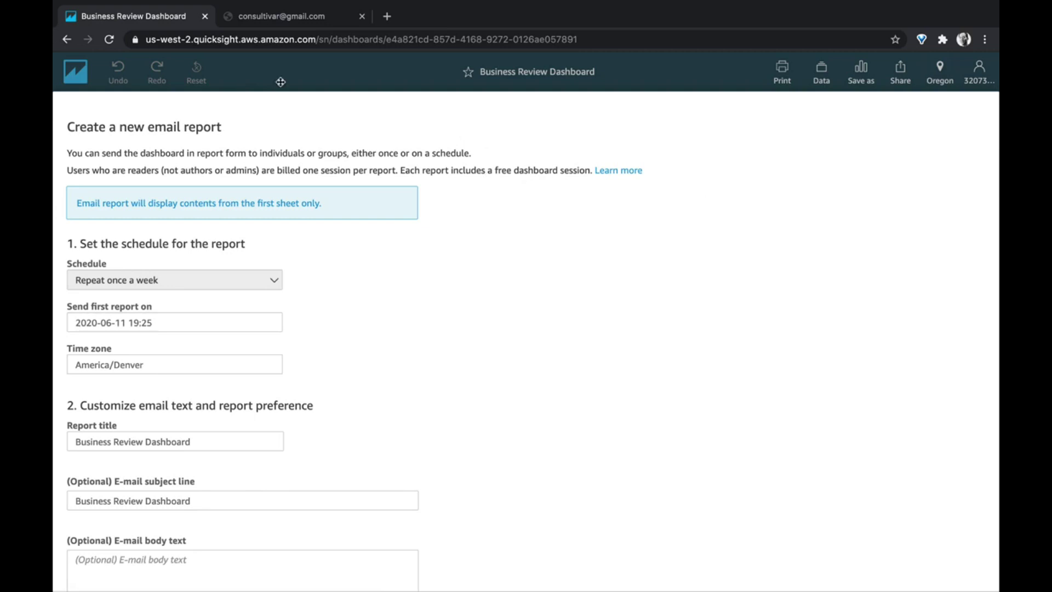
pyautogui.click(66, 39)
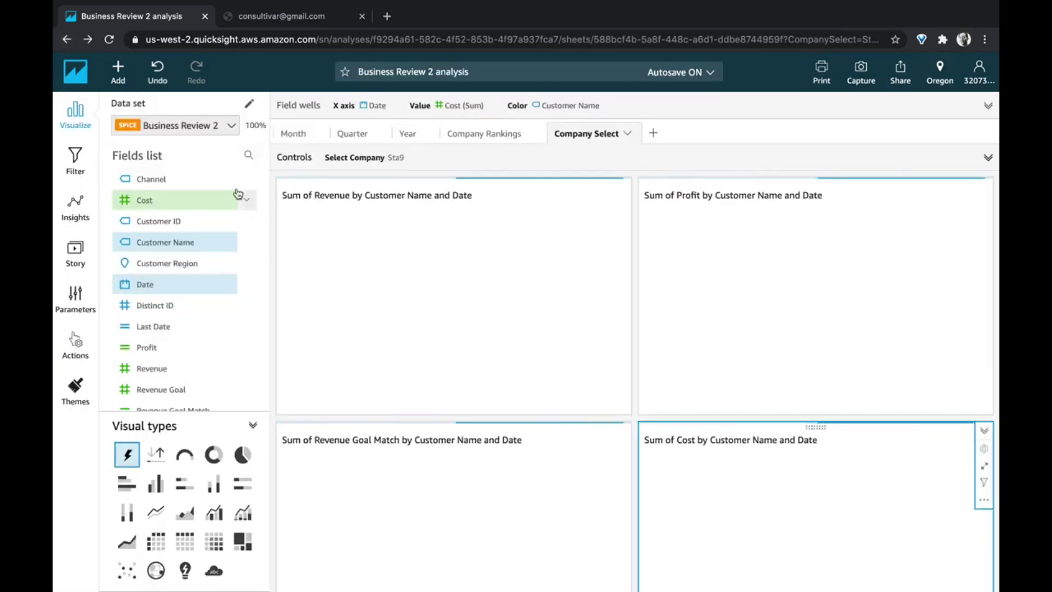
# Step: Open Business Review Dashboard from the home page's All dashboards list
pyautogui.click(75, 74)
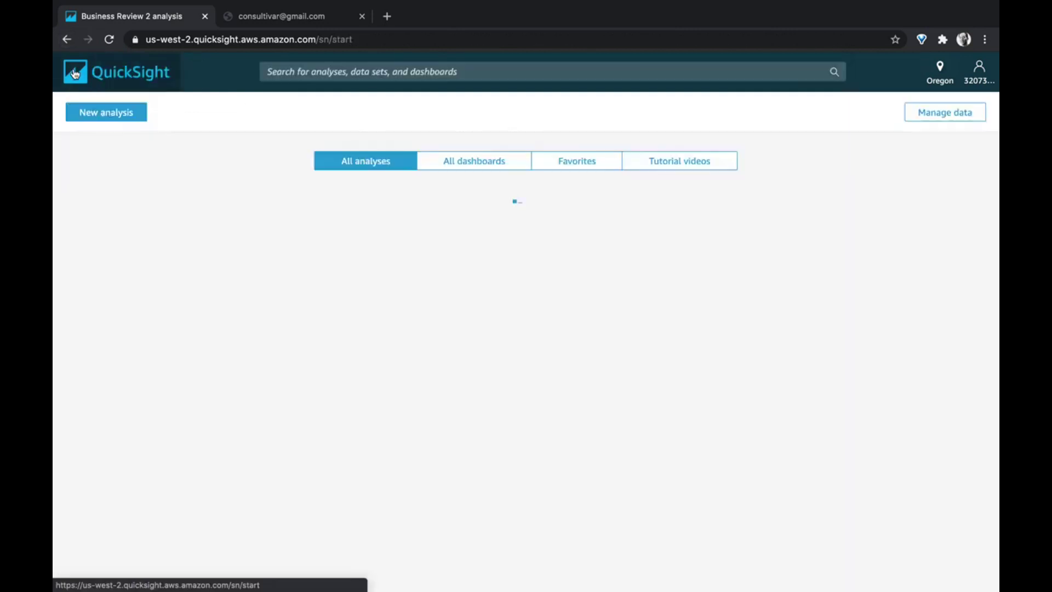
pyautogui.click(436, 159)
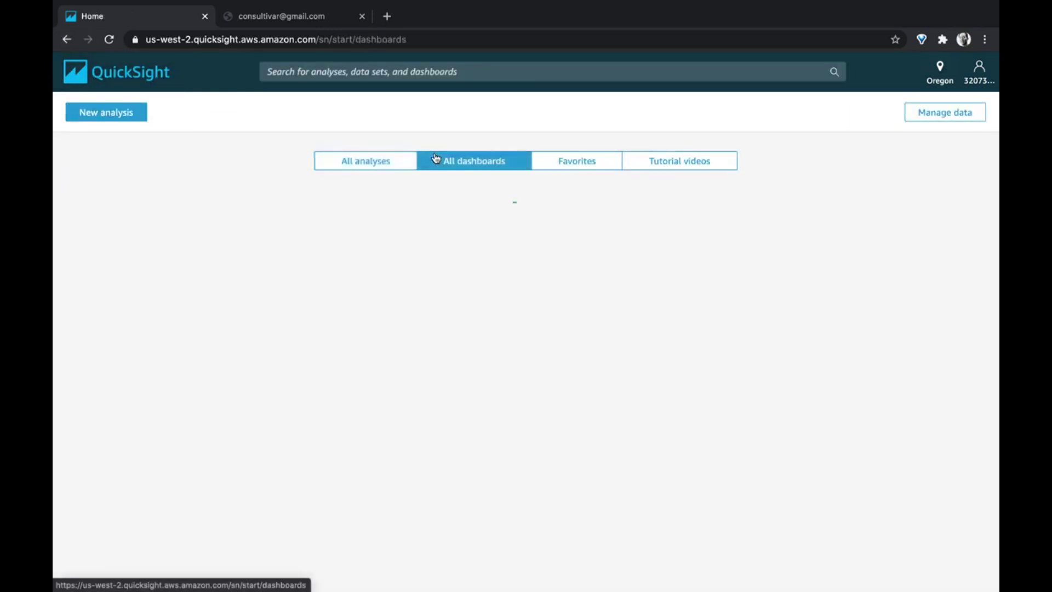
pyautogui.click(271, 213)
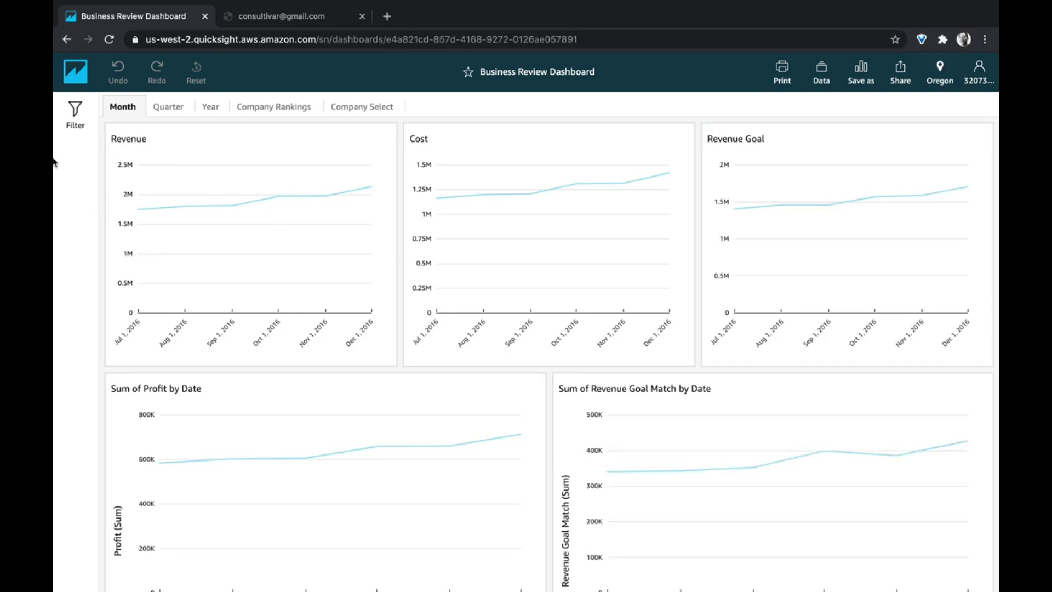
pyautogui.scroll(-8, 354, 289)
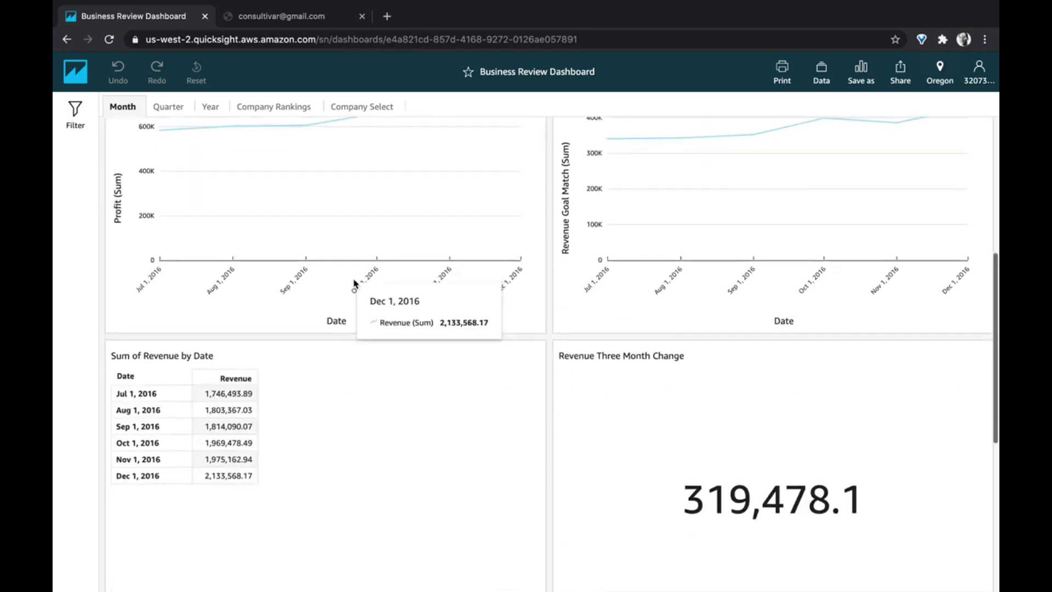
pyautogui.scroll(-5, 355, 284)
pyautogui.scroll(4, 353, 285)
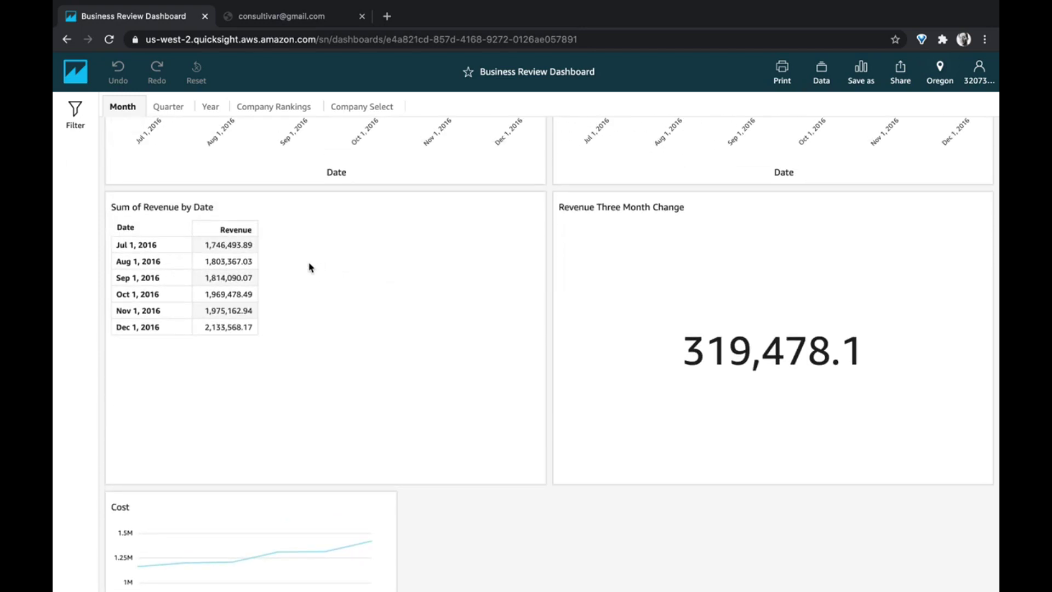
pyautogui.scroll(9, 307, 263)
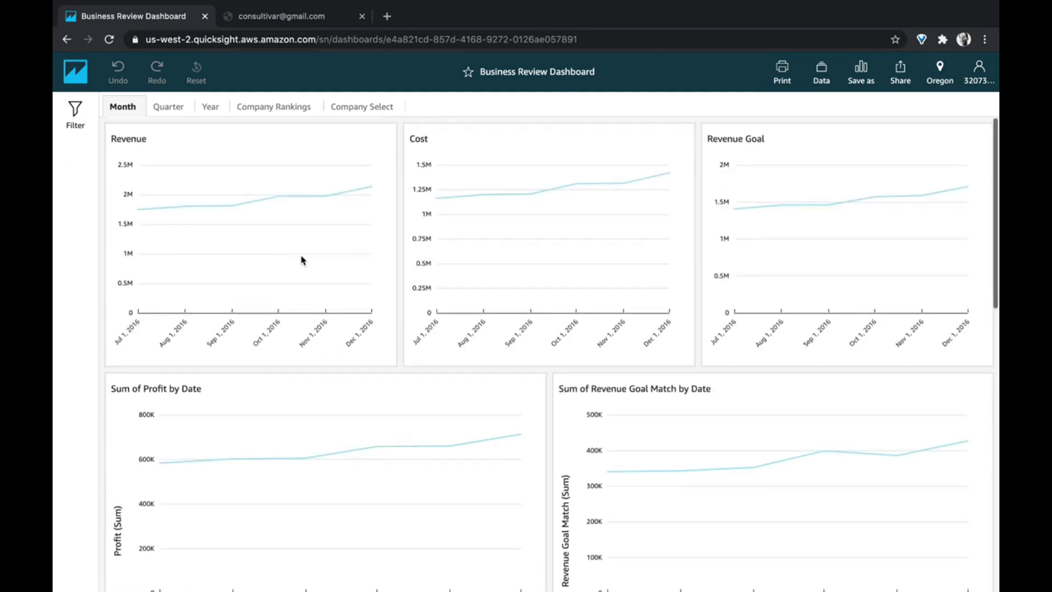
# Step: Check the dashboard's Quarter, Company Rankings and Company Select sheets
pyautogui.click(184, 114)
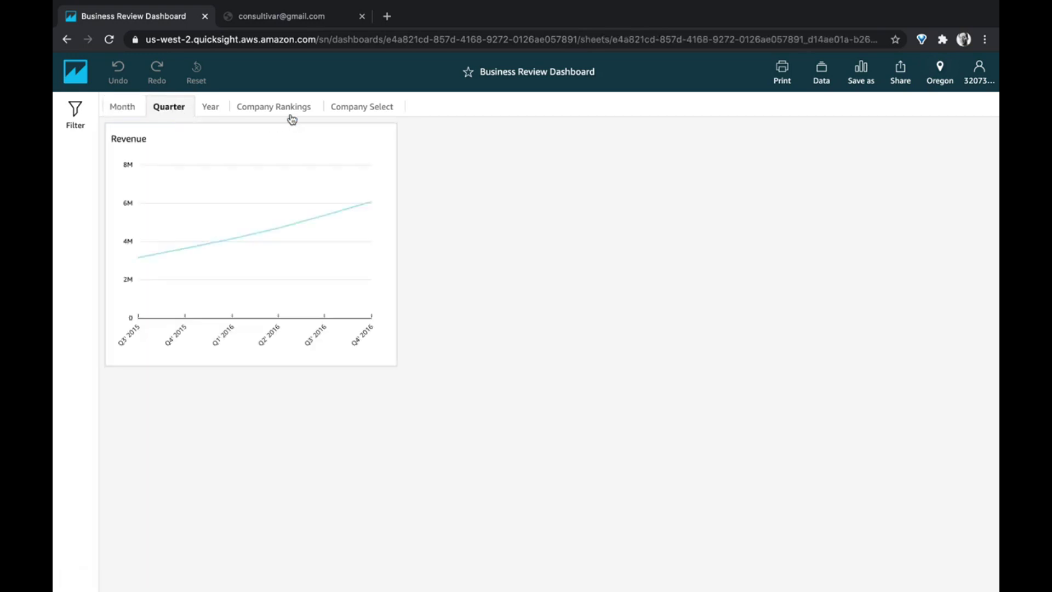
pyautogui.click(291, 110)
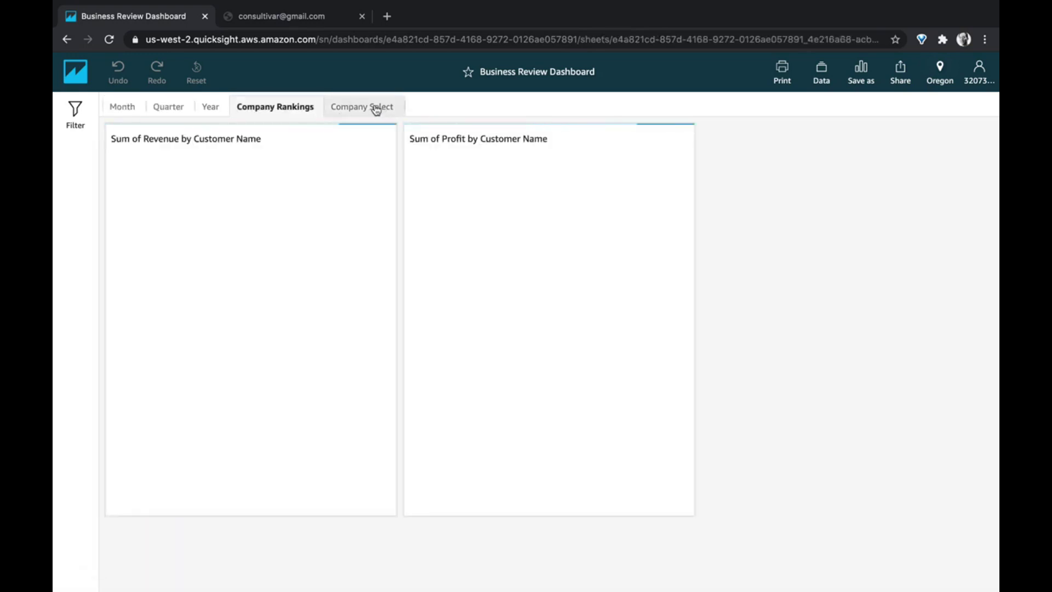
pyautogui.click(376, 108)
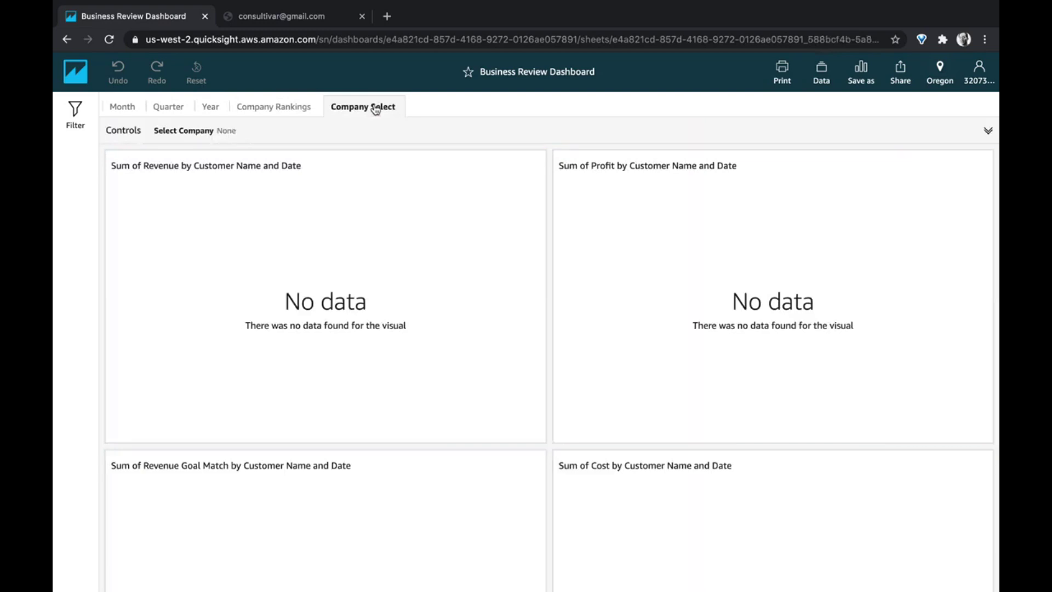
pyautogui.click(290, 106)
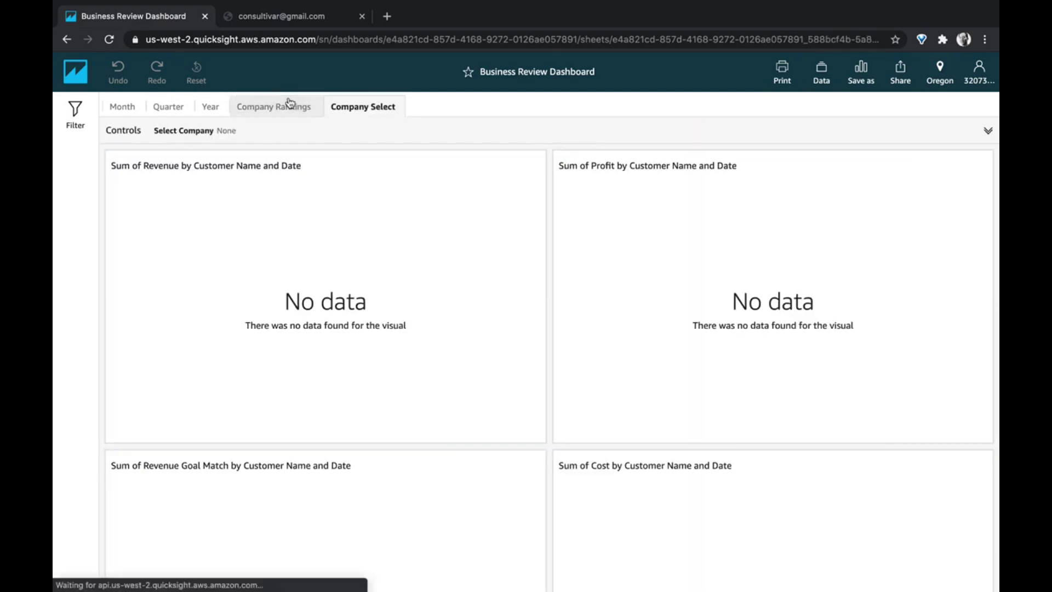